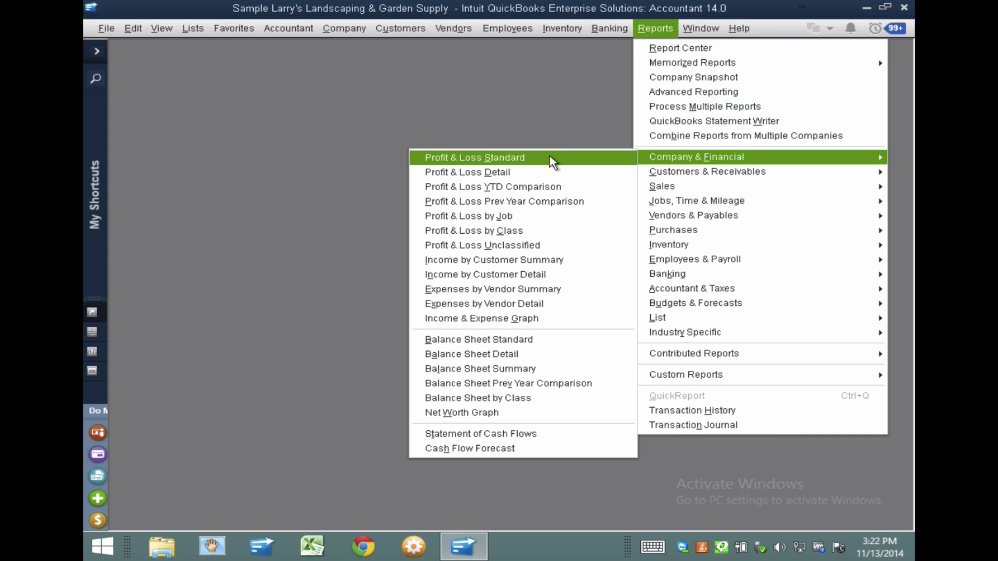
- Open the standard Profit & Loss and Balance Sheet reports, moving the Balance Sheet window down over Profit & Loss
click(553, 157)
click(656, 28)
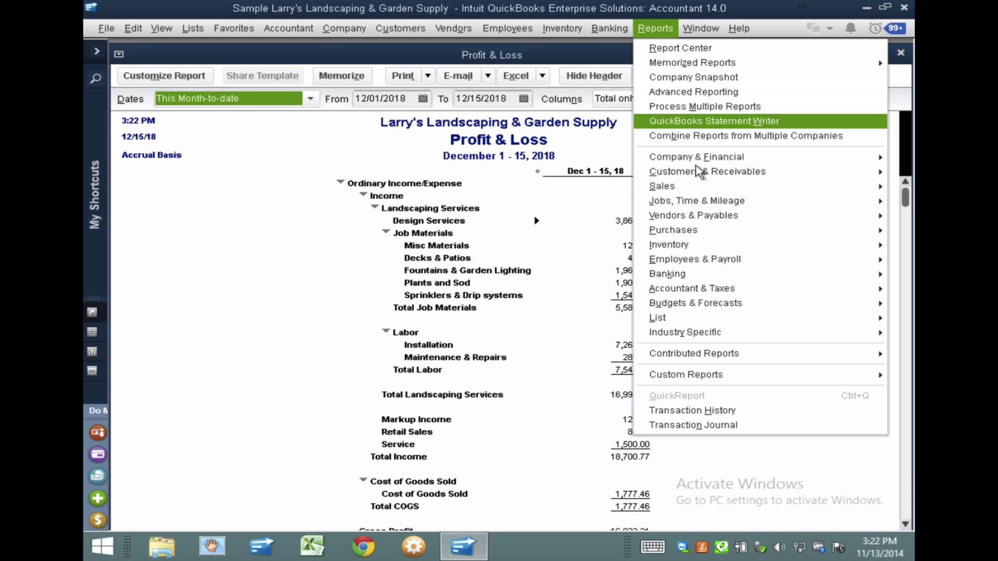
mouse_move(697, 156)
click(488, 340)
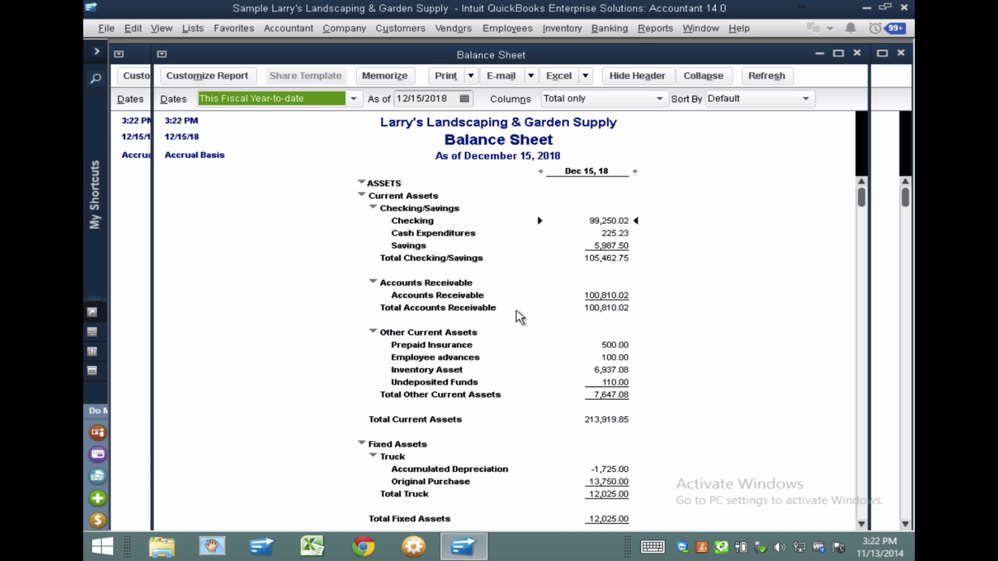
drag(442, 54, 465, 97)
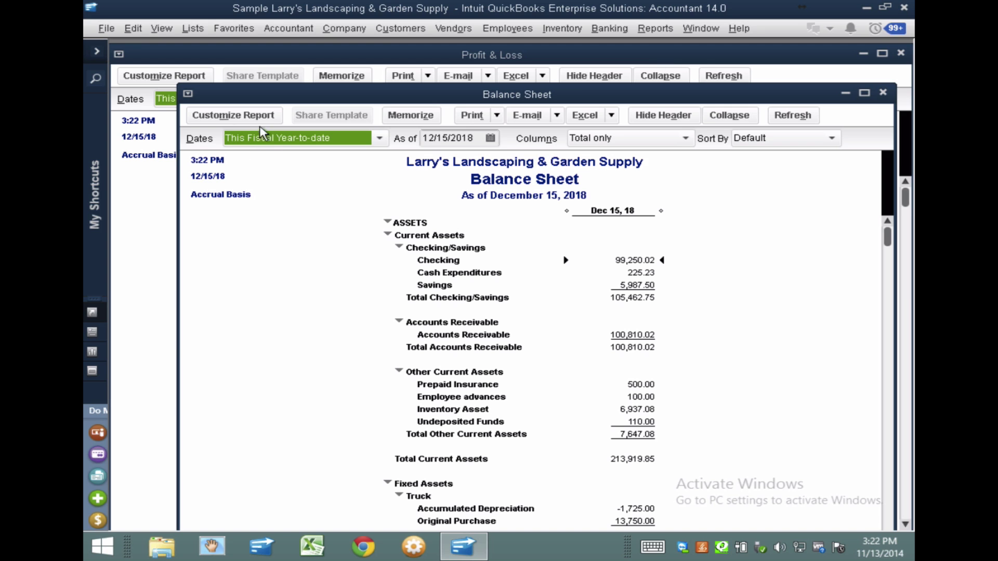
- Set the Balance Sheet's advanced Display Rows option to All to include zero-balance accounts
click(233, 124)
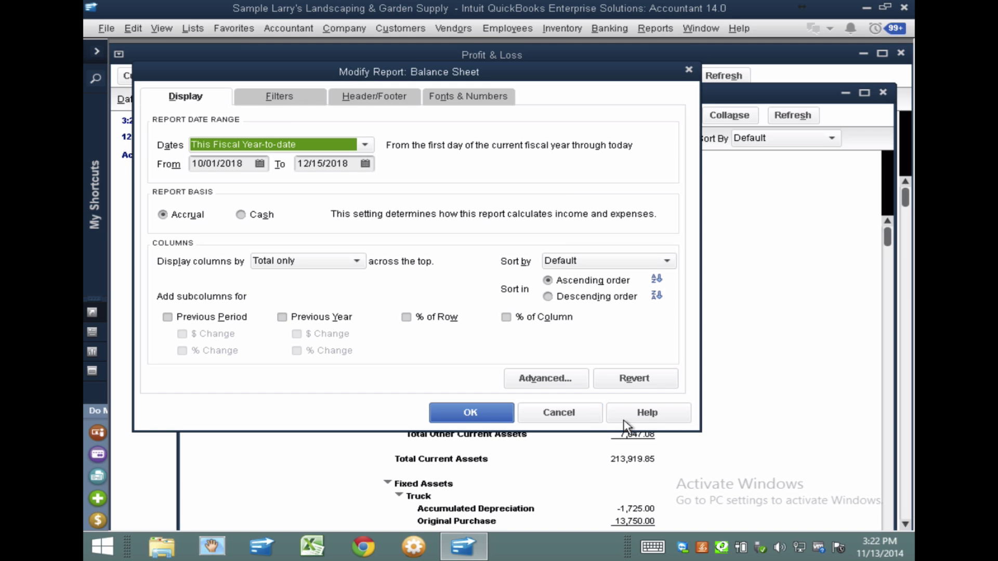
click(554, 385)
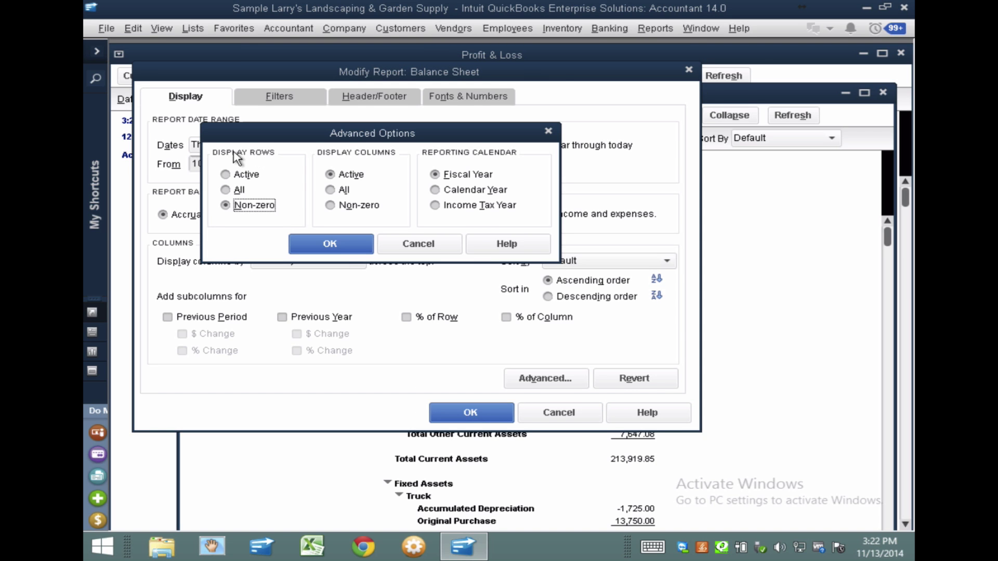
click(238, 191)
click(329, 242)
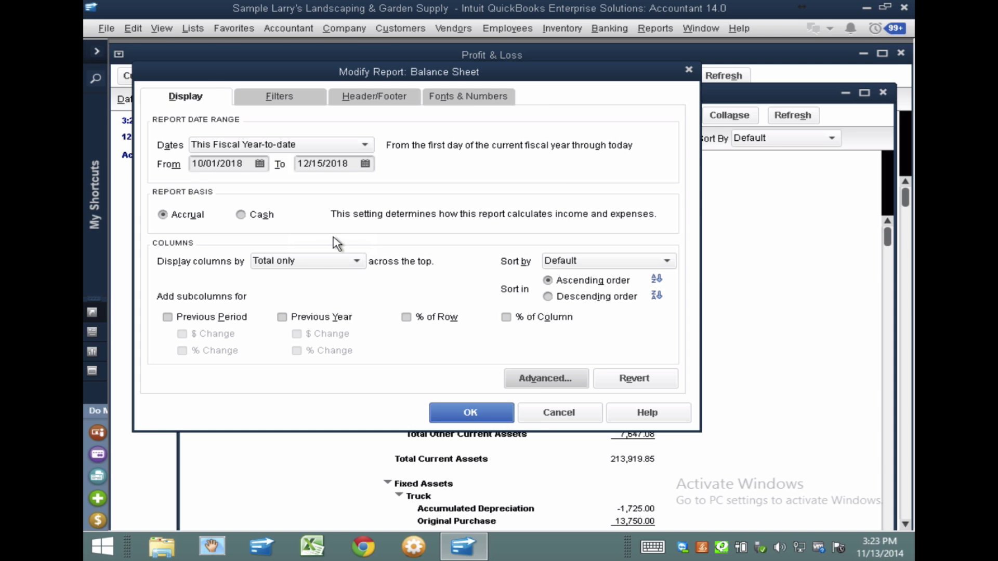
click(470, 412)
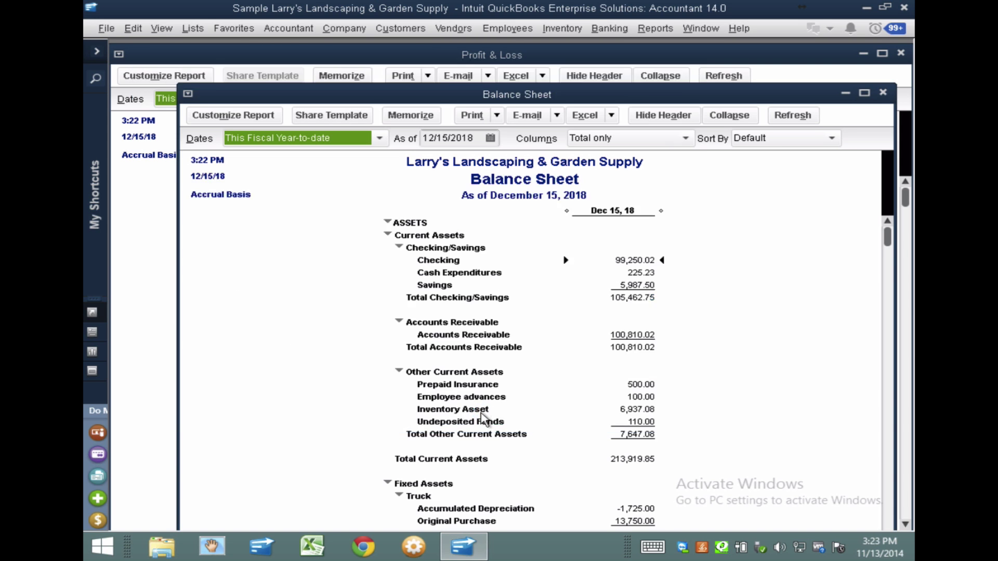
- Export the December 15, 2018 Balance Sheet to a new worksheet in a new Excel workbook
scroll(524, 121, down, 10)
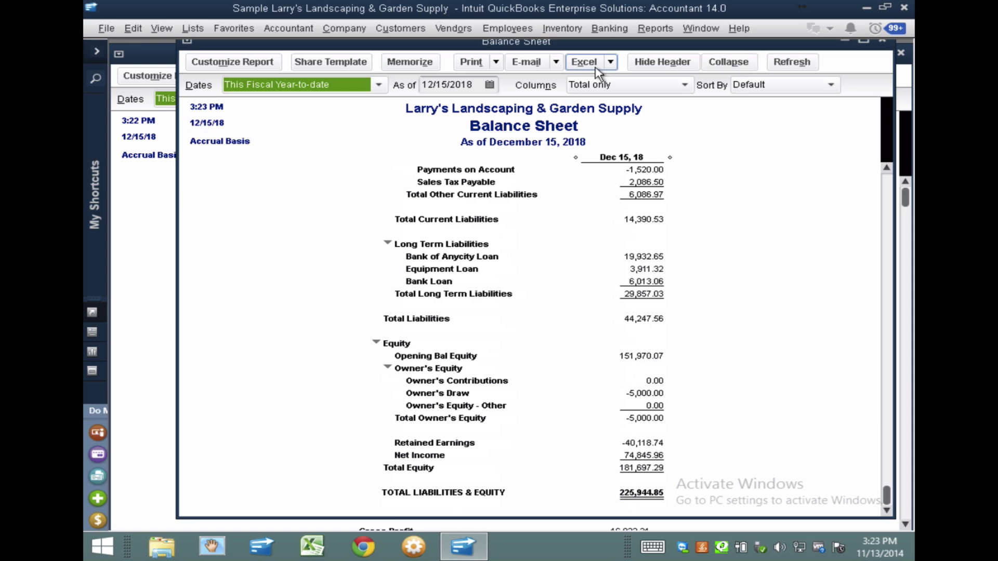
click(611, 62)
click(608, 83)
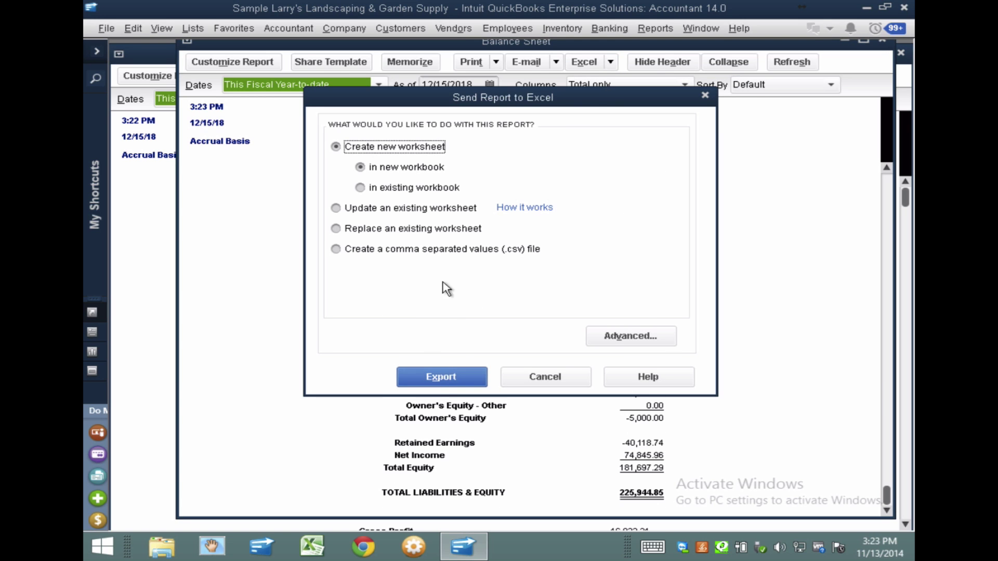
click(438, 373)
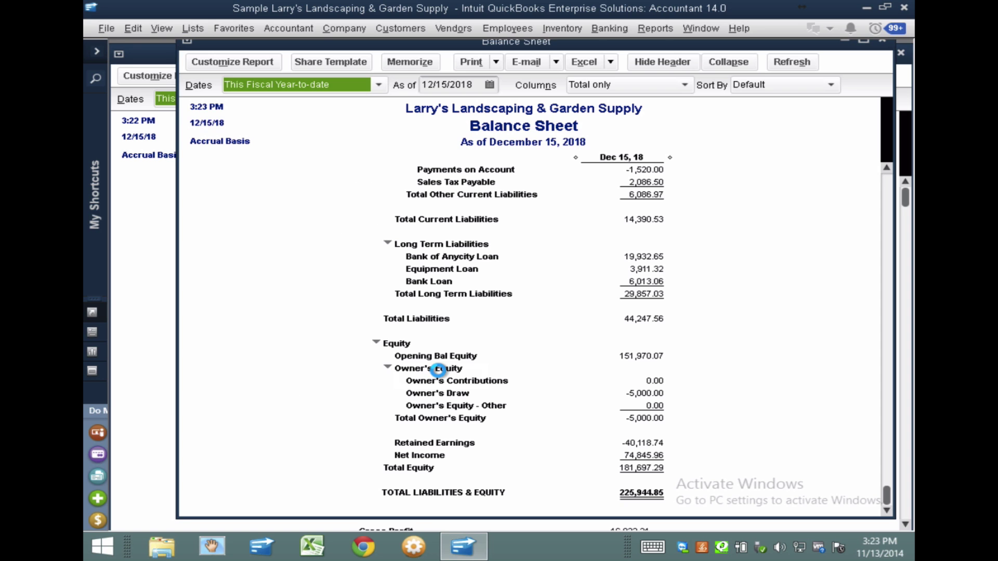
- Maximize the exported Excel workbook and rename Sheet1 to 'Balance Sheet'
click(313, 547)
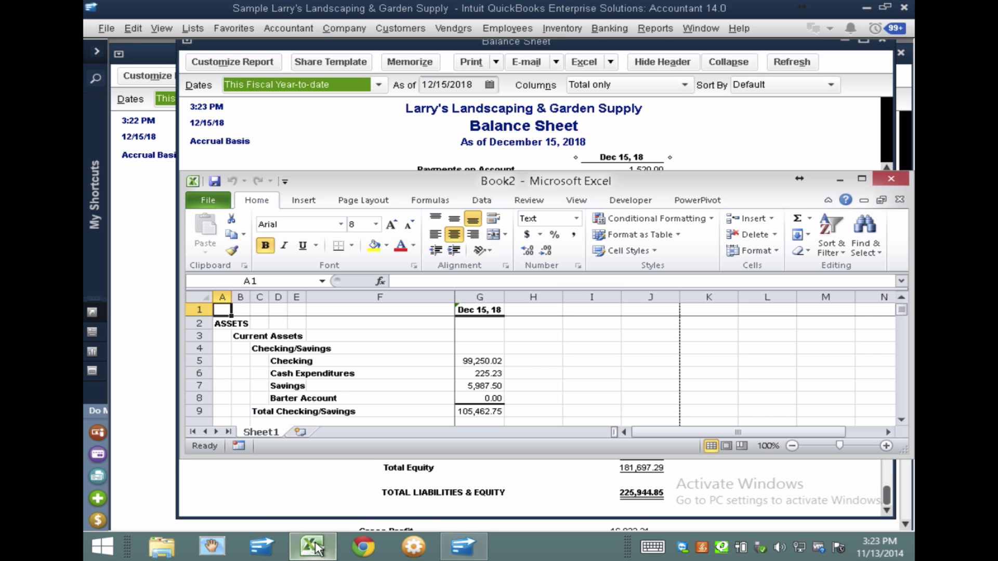
double_click(447, 181)
double_click(160, 510)
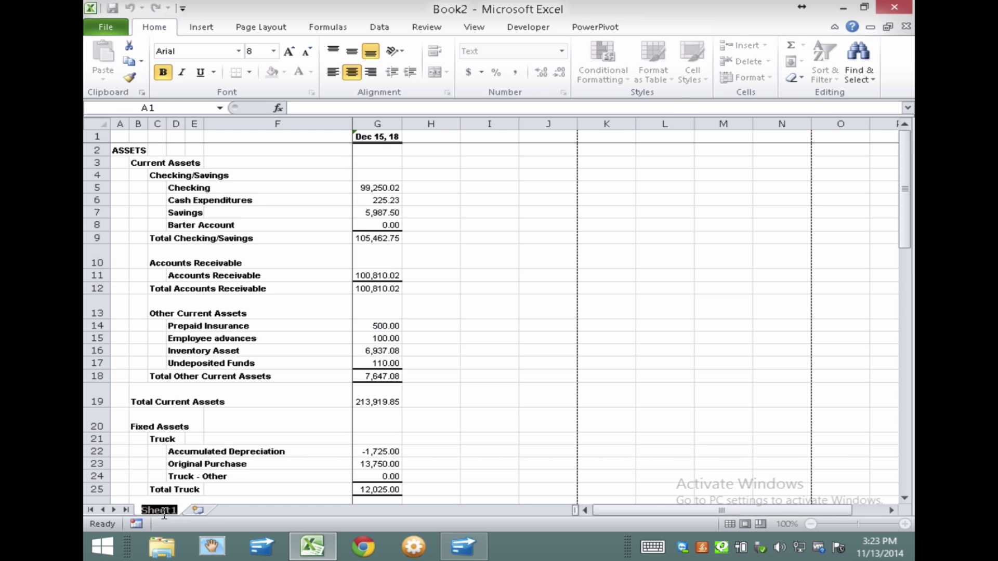
text(Balanc)
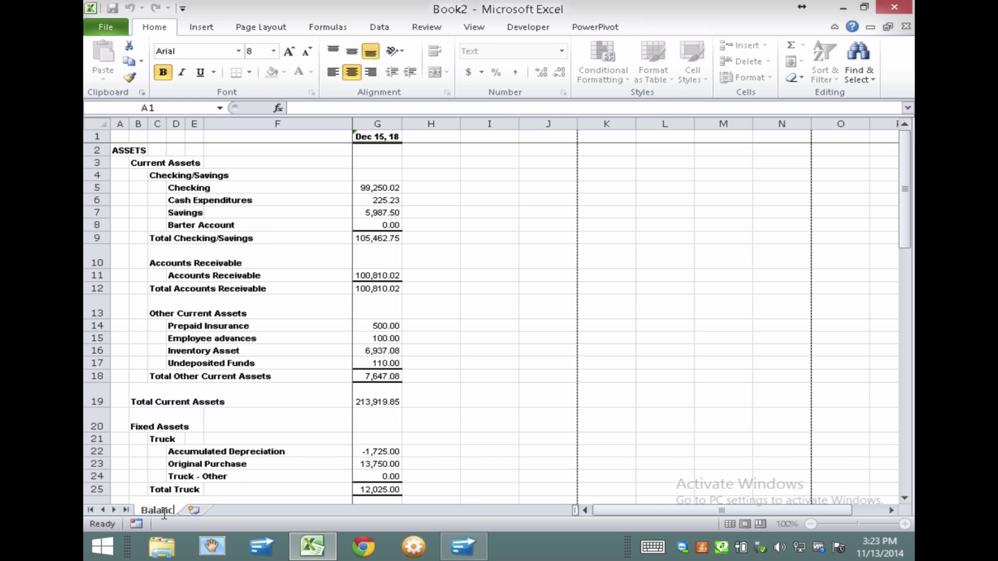
text(e Sheet)
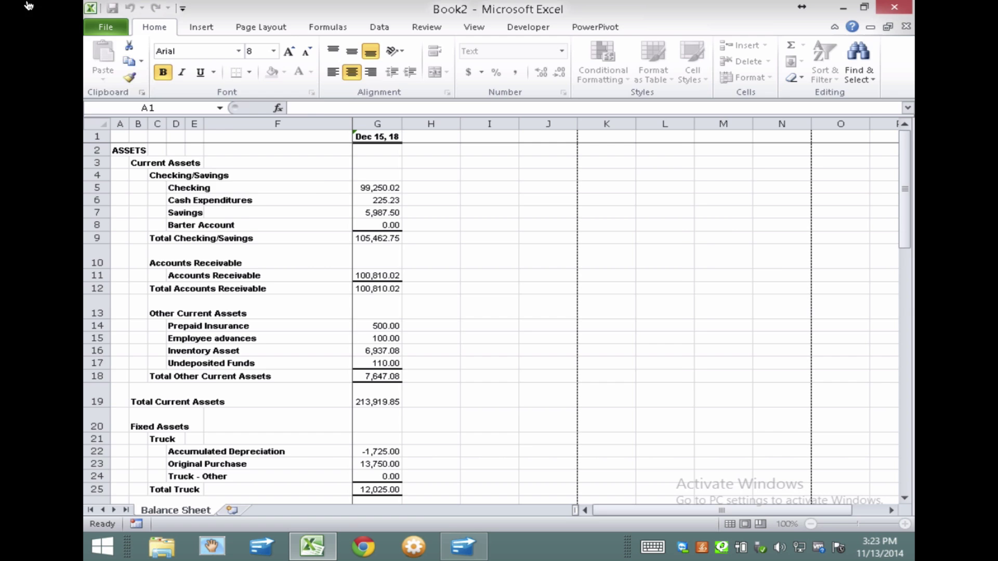
- Save the workbook to the Desktop as Report Analysis.xlsx, replacing the existing file
click(93, 26)
click(130, 70)
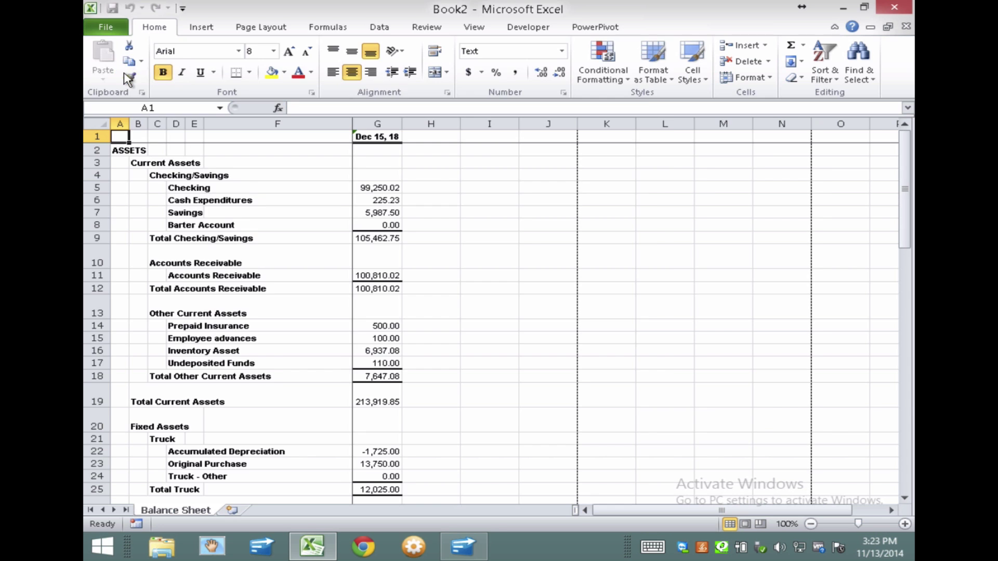
scroll(136, 98, down, 3)
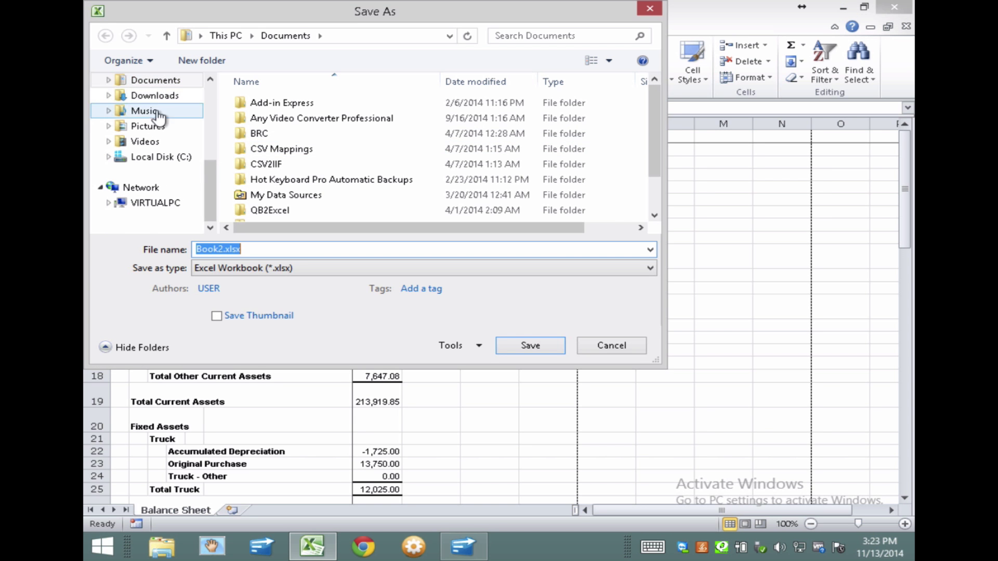
scroll(159, 101, up, 3)
click(147, 80)
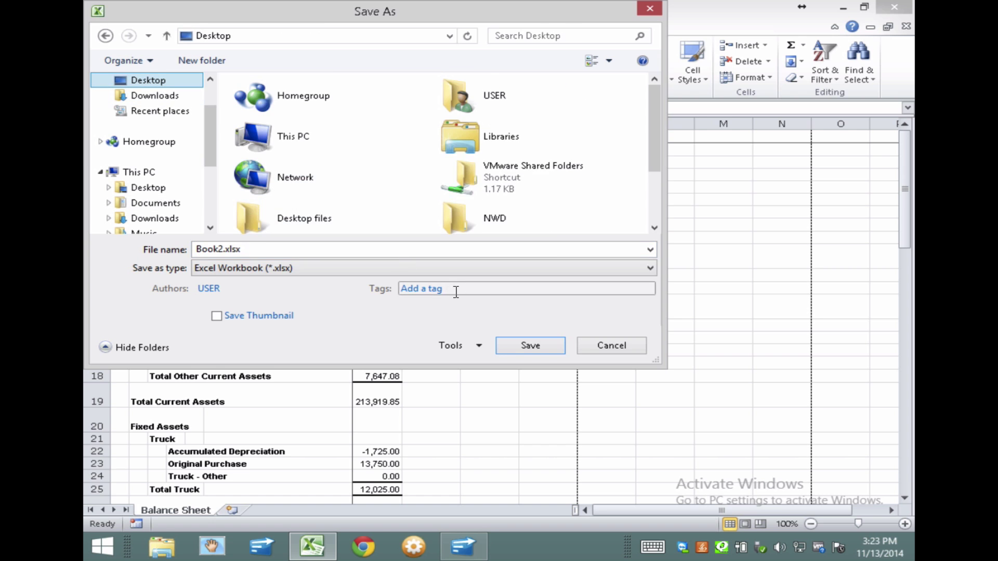
scroll(416, 208, down, 2)
click(499, 214)
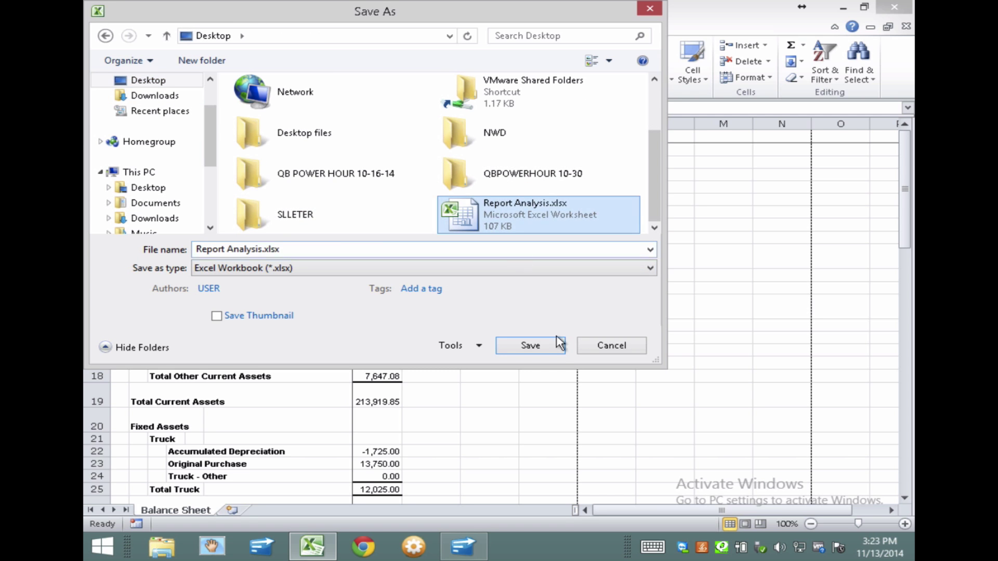
click(535, 344)
click(529, 281)
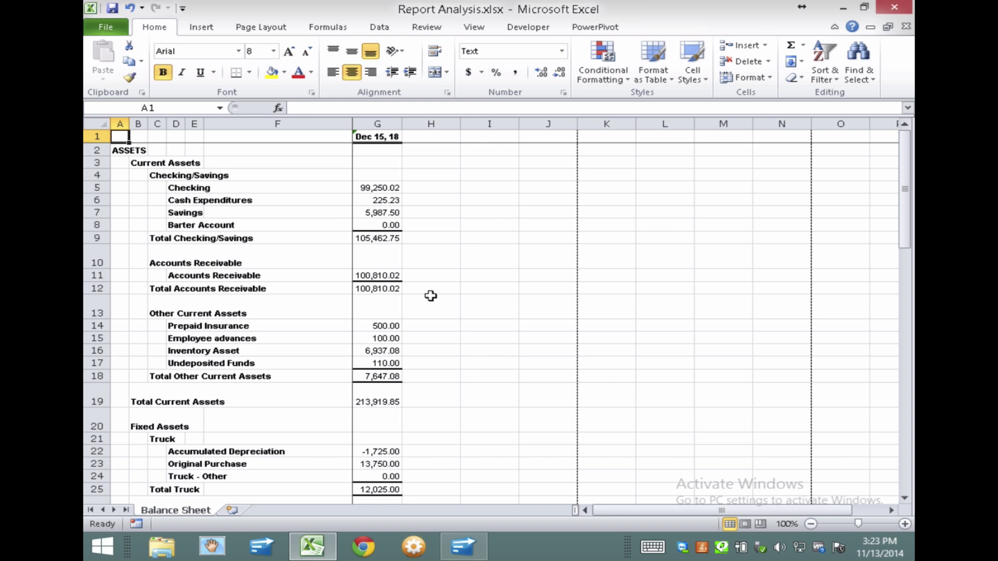
- Close Excel and bring the Profit & Loss report to the front in QuickBooks
click(470, 545)
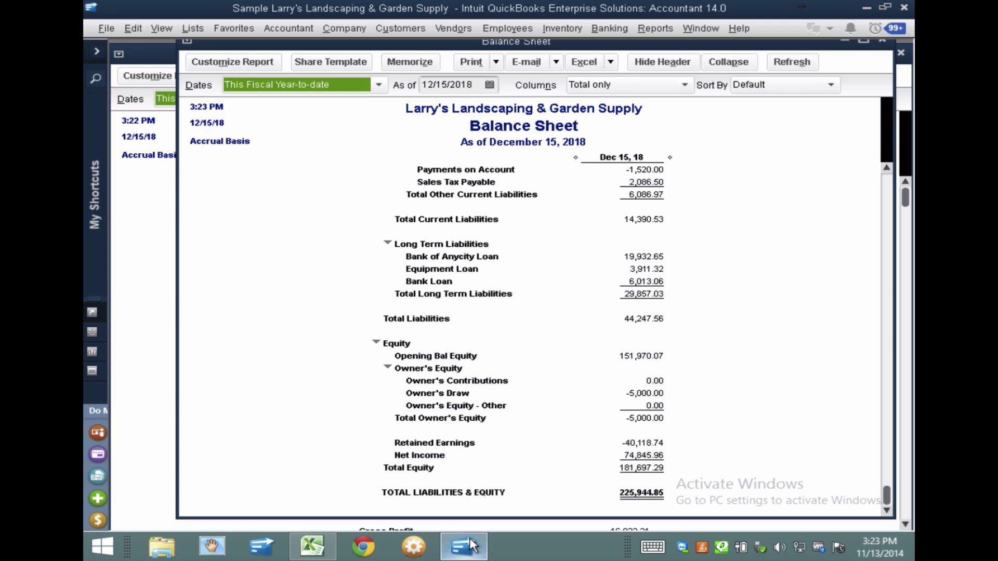
click(312, 545)
click(909, 11)
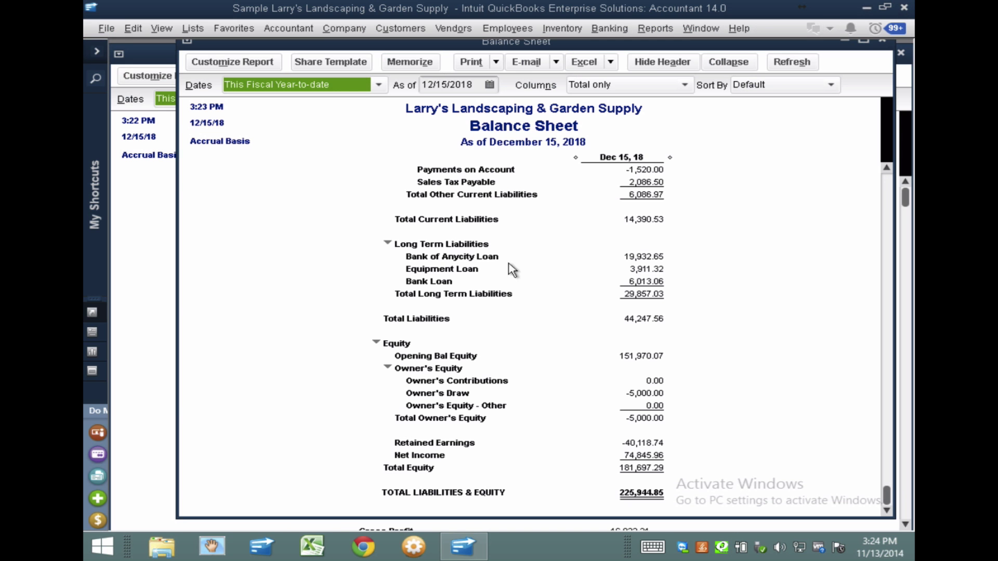
click(136, 230)
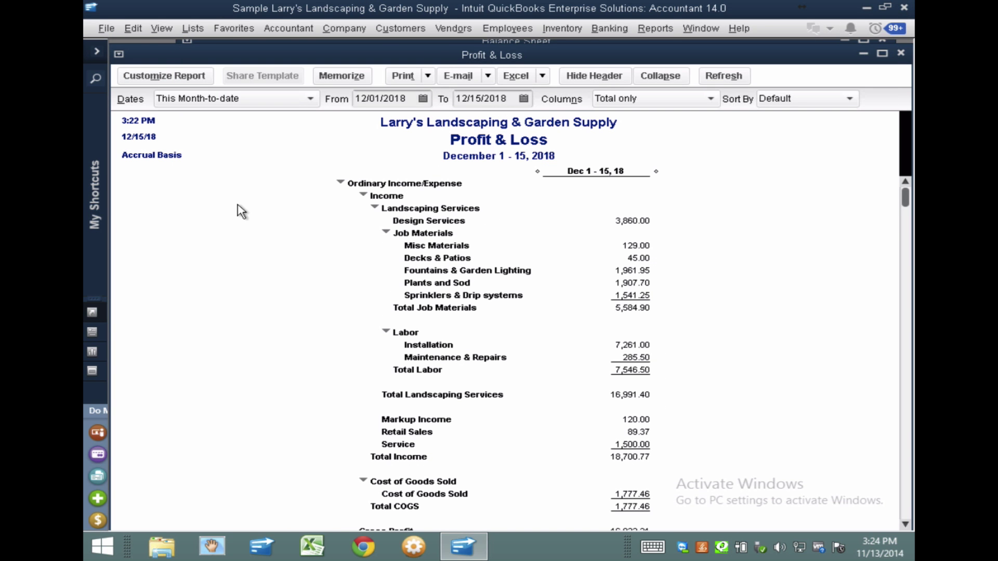
- Set the Profit & Loss advanced Display Rows option to All
click(153, 75)
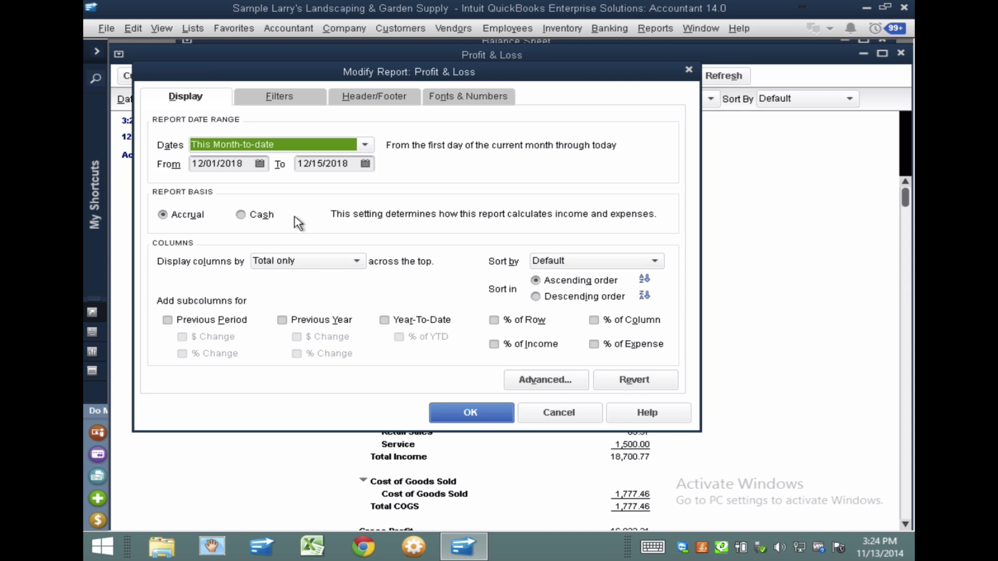
click(525, 384)
click(237, 191)
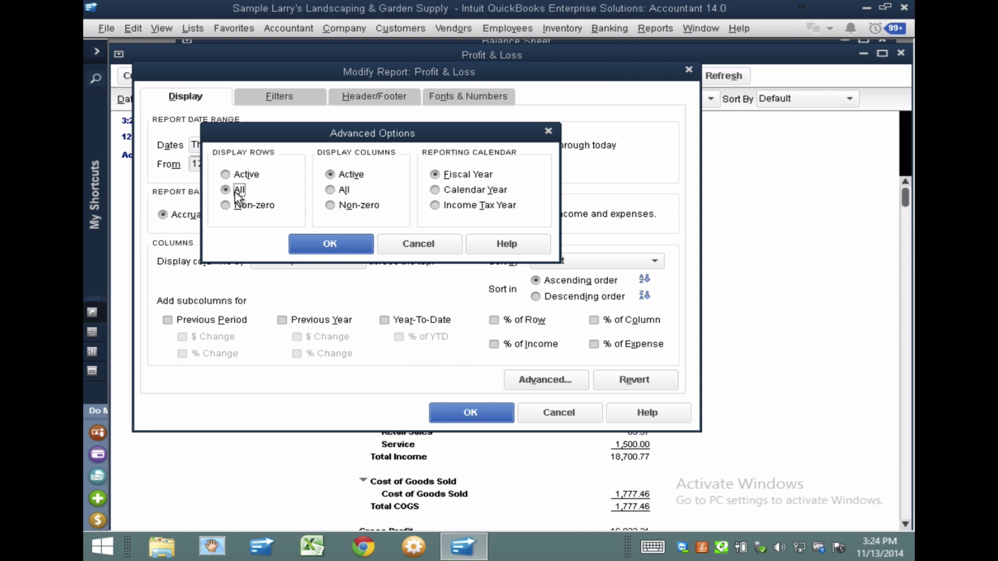
click(331, 243)
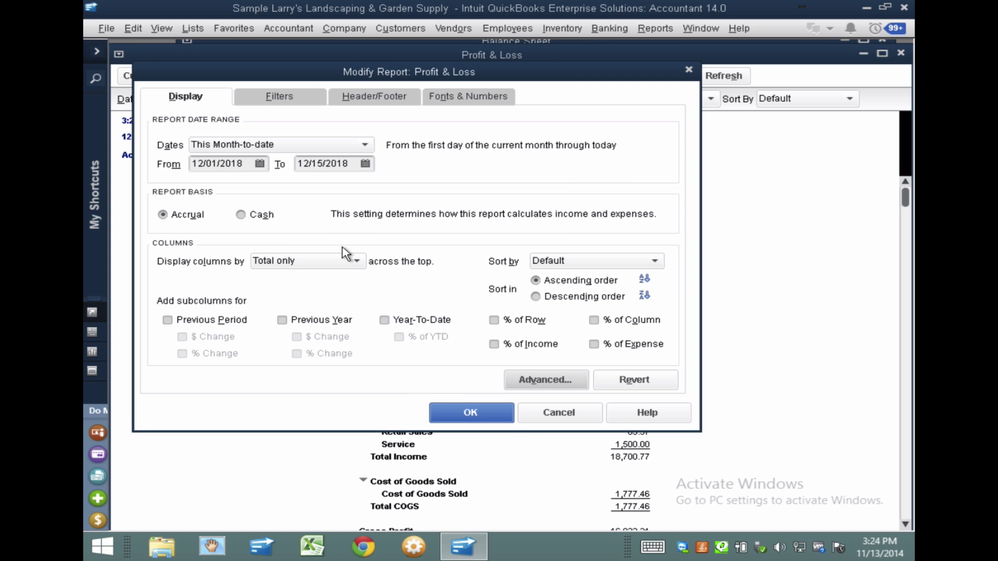
click(472, 413)
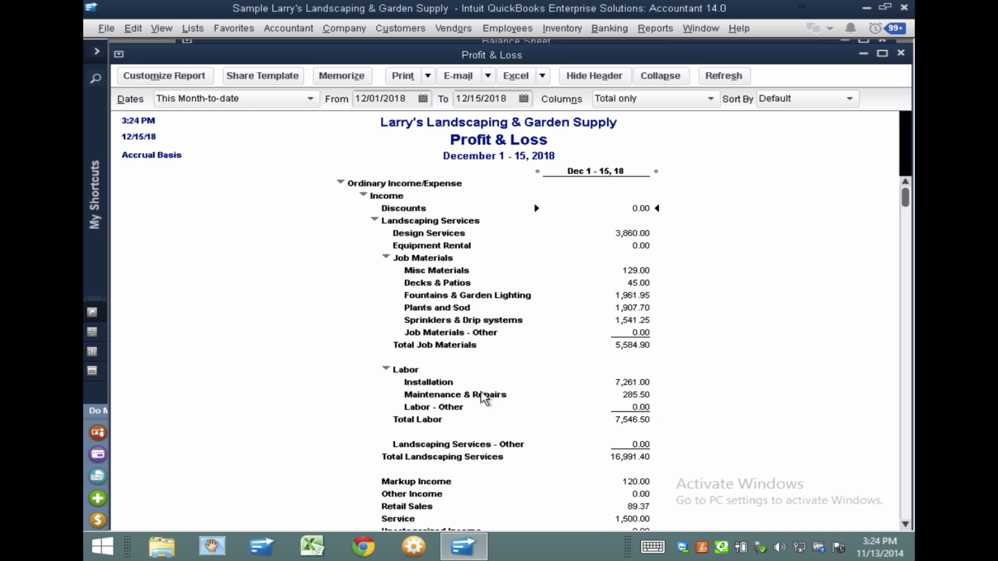
- Collapse subaccounts so only parent accounts show in the Profit & Loss
click(661, 76)
scroll(717, 307, down, 10)
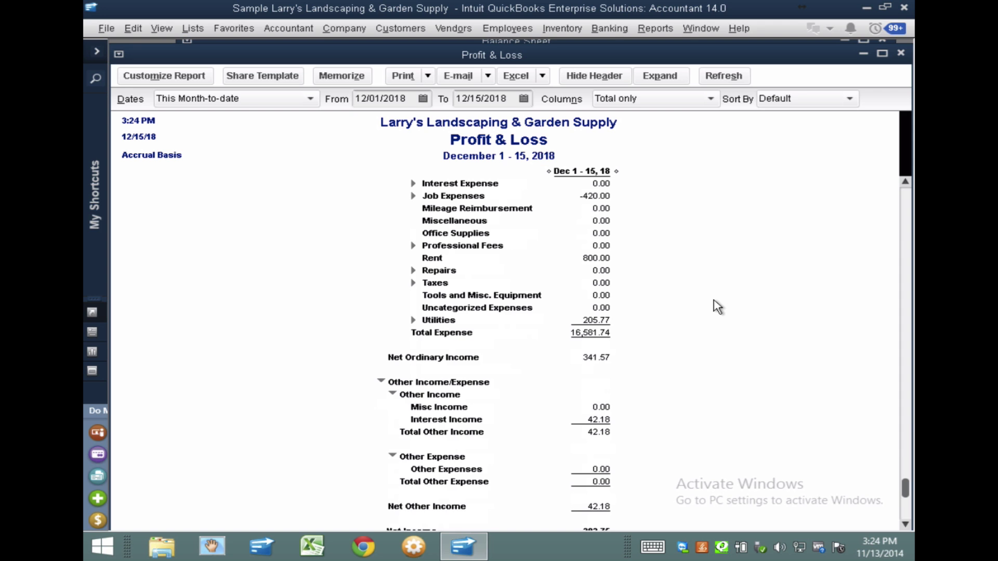
scroll(714, 306, up, 6)
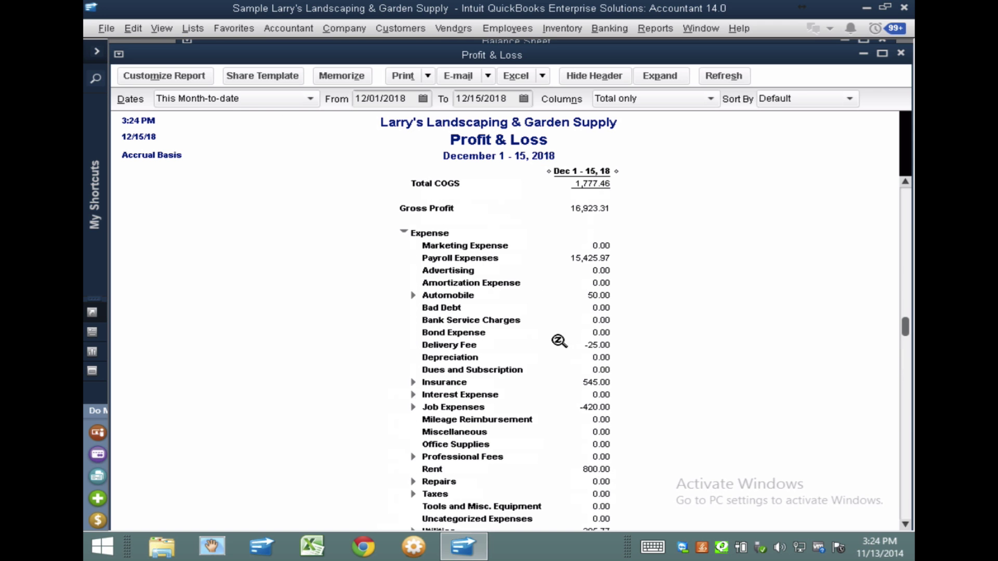
scroll(570, 341, down, 3)
scroll(570, 342, down, 4)
scroll(633, 341, up, 8)
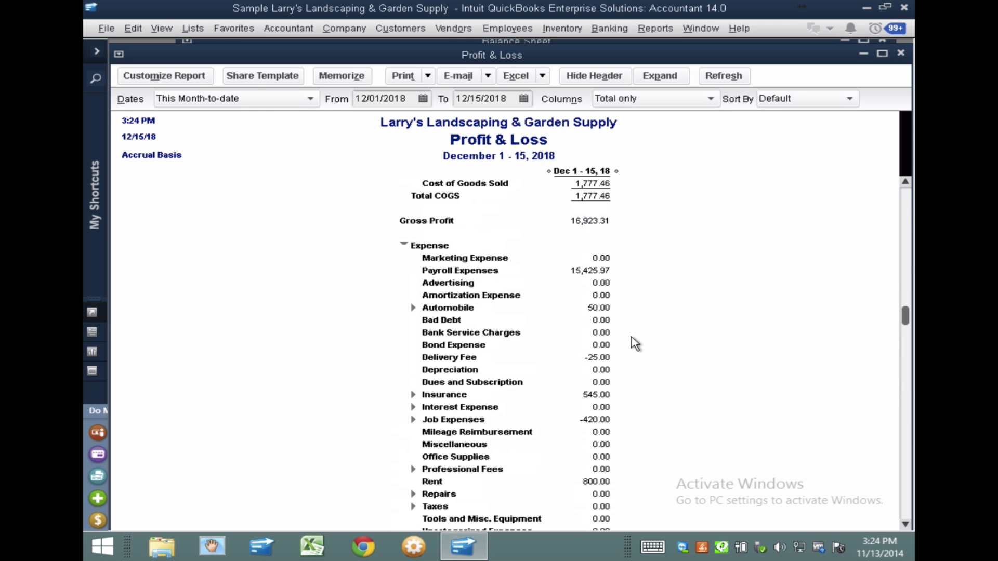
- Send the Profit & Loss to Excel as a new sheet in the existing ReportAnalysis.xlsx workbook
click(543, 77)
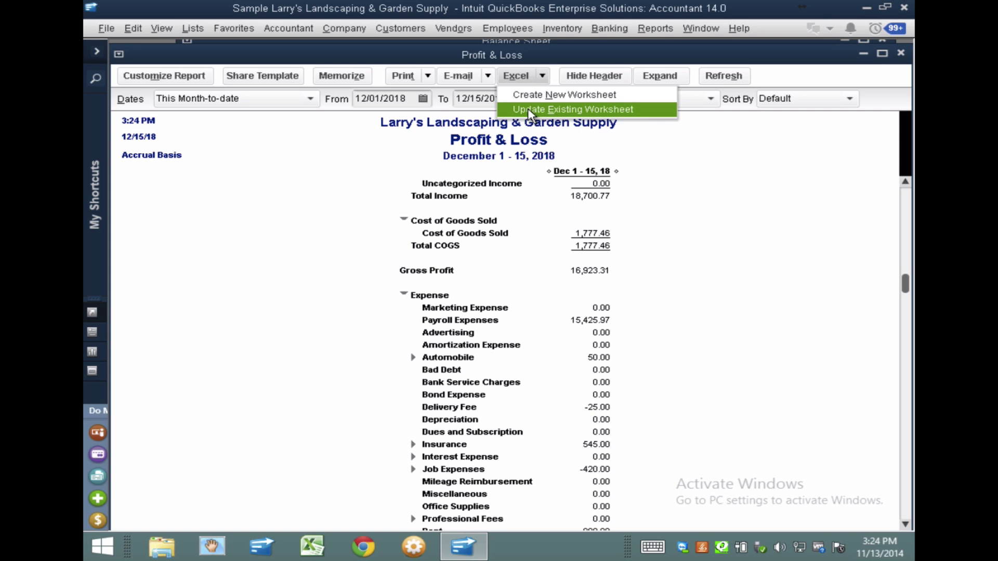
click(542, 76)
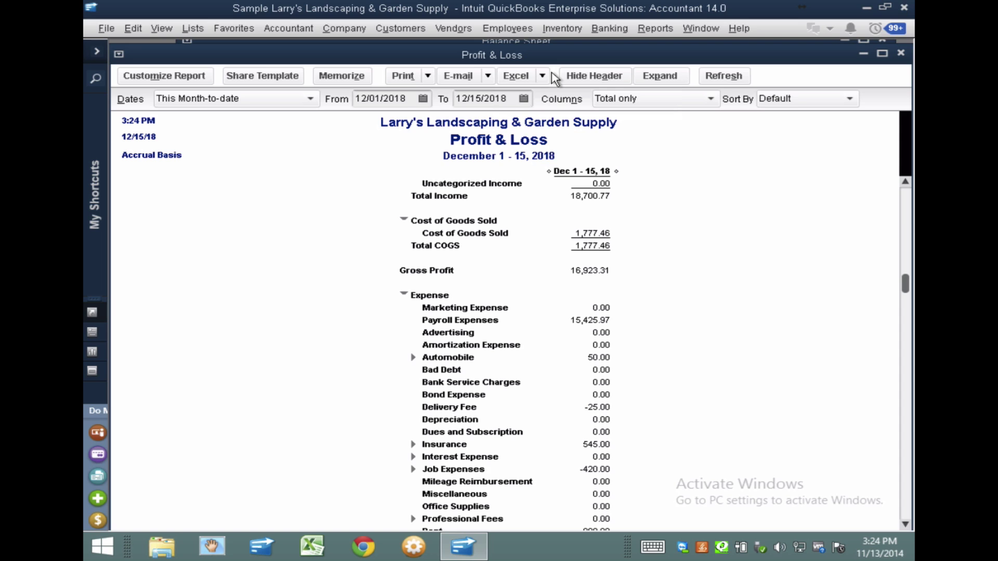
click(542, 76)
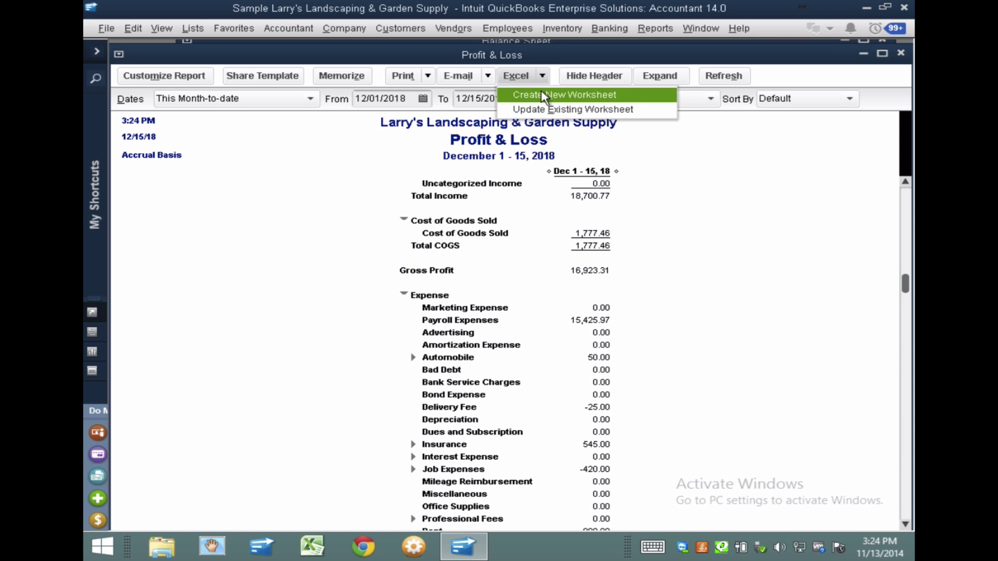
click(544, 95)
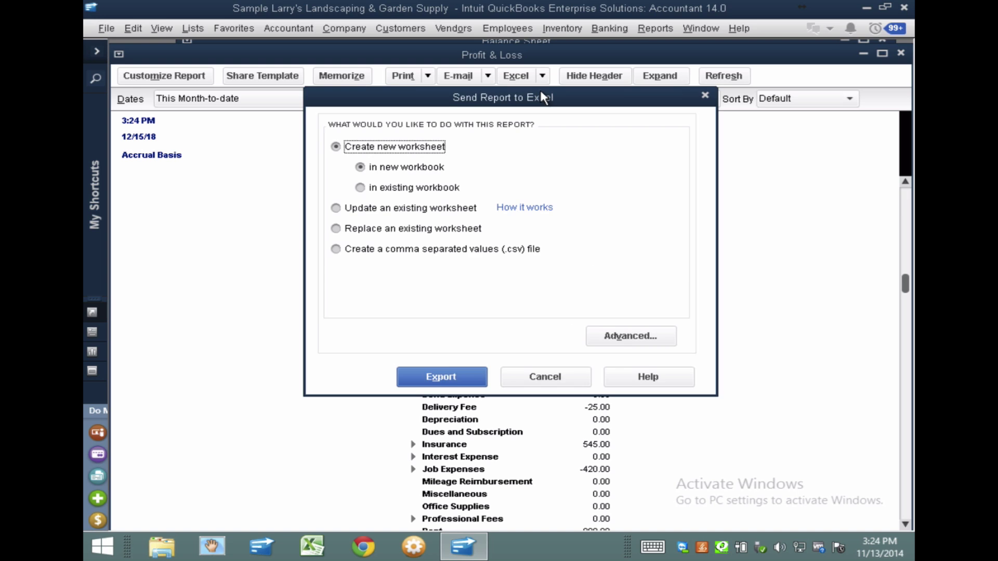
click(399, 188)
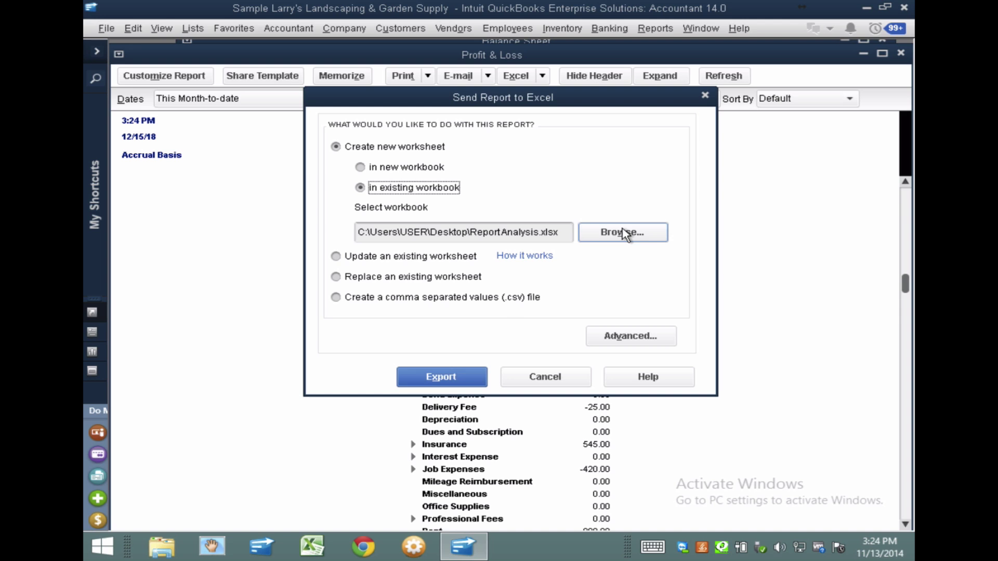
click(446, 382)
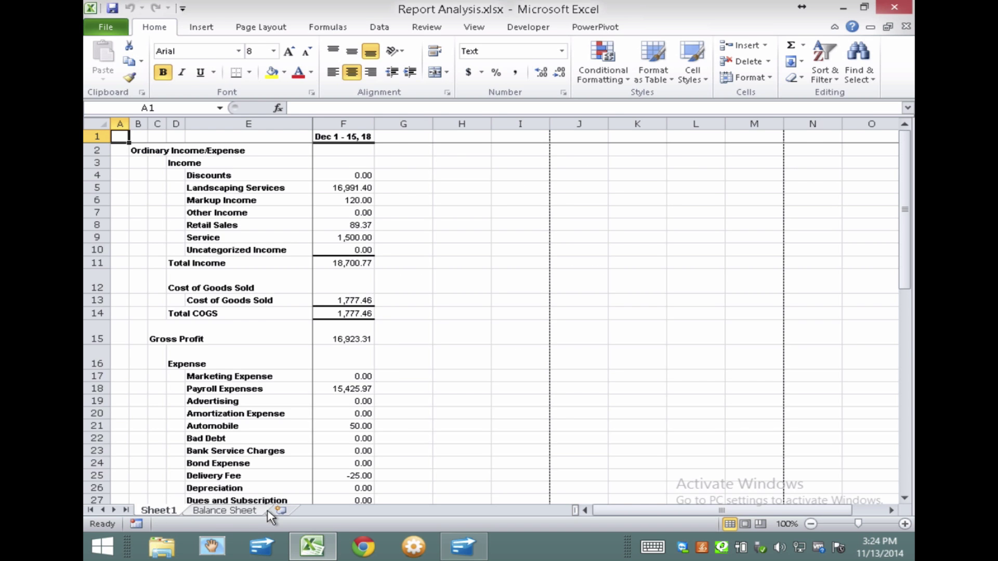
- Rename the newly exported sheet to 'Profit & Loss' and close Excel
click(255, 512)
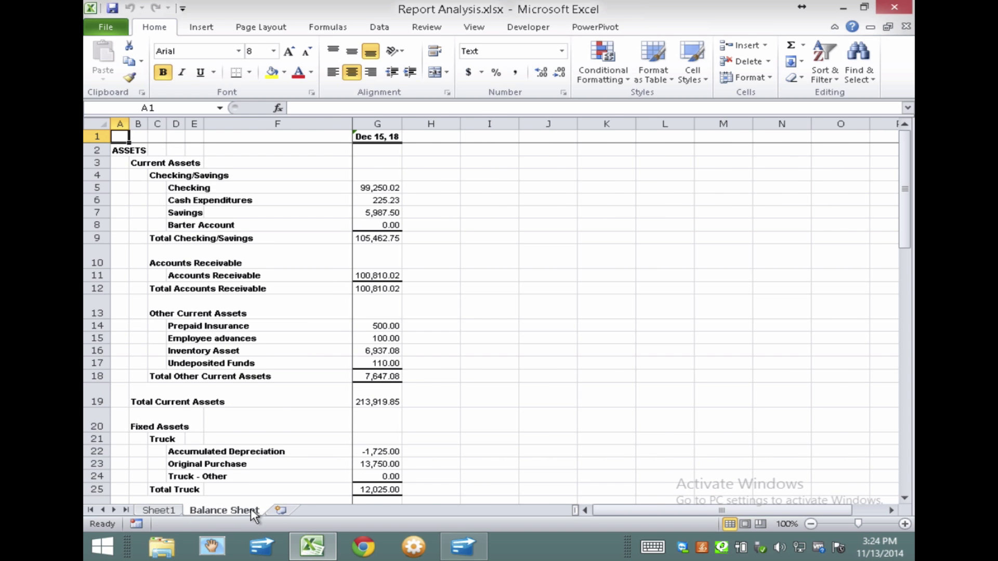
double_click(164, 511)
text(Profit &)
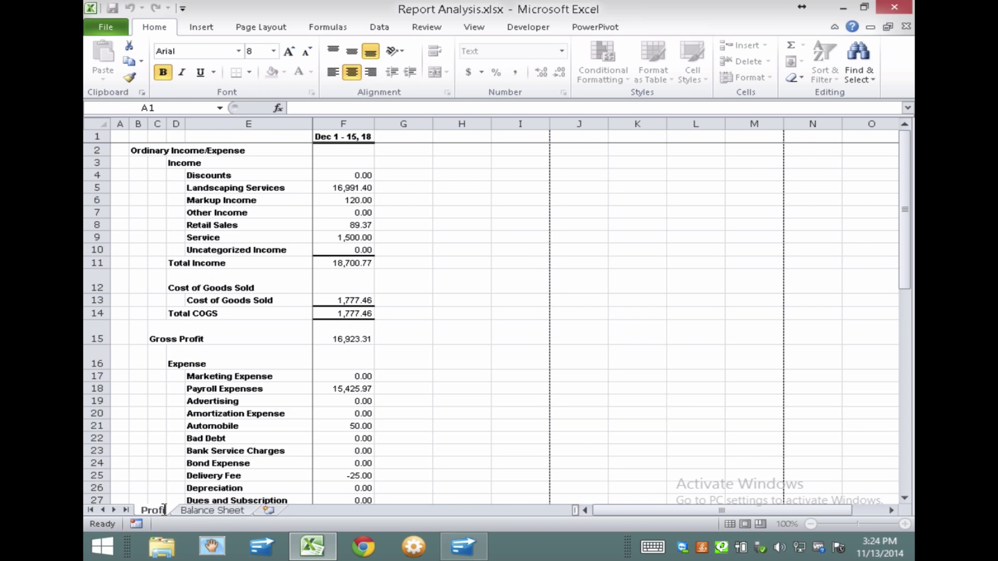
text( Loss)
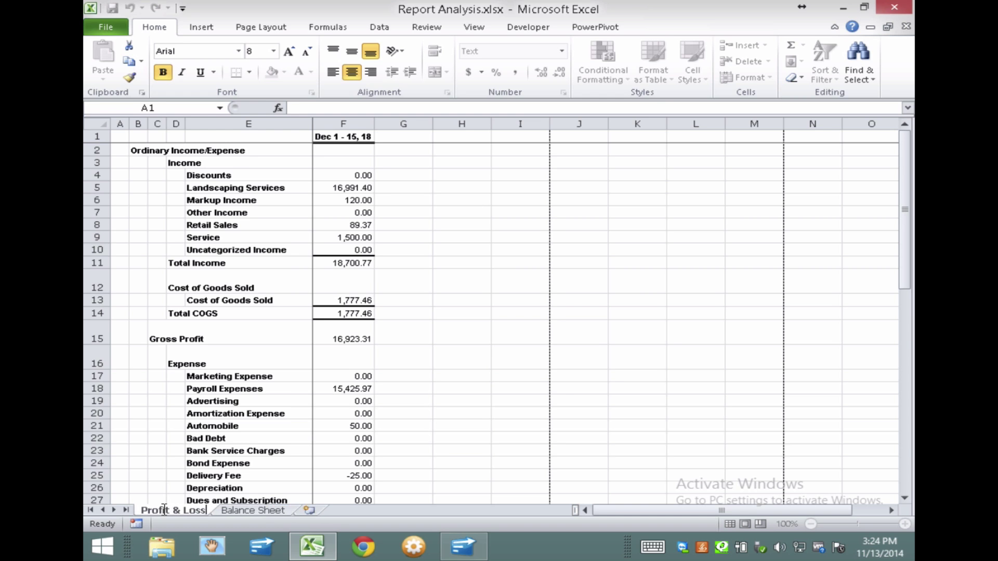
click(629, 360)
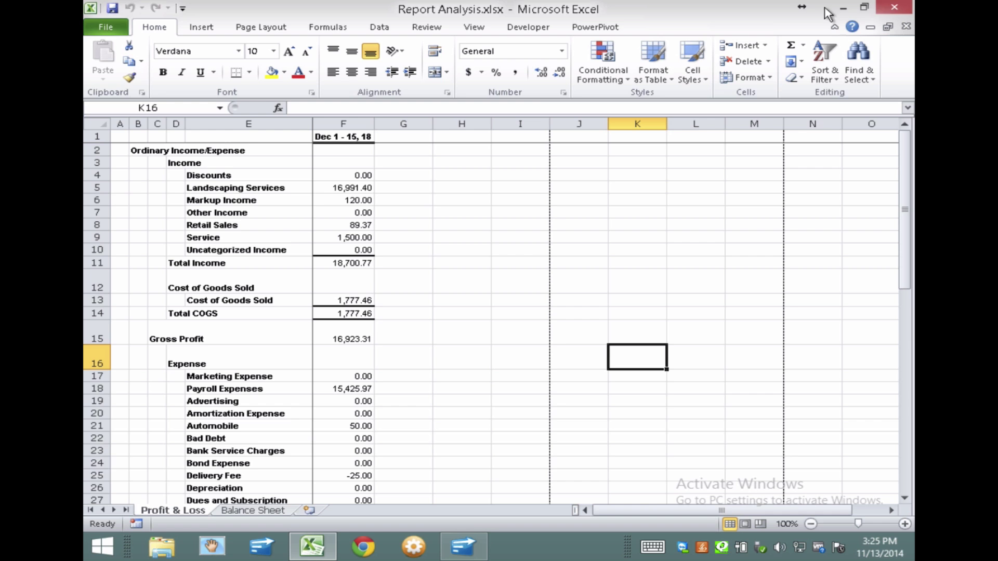
click(894, 12)
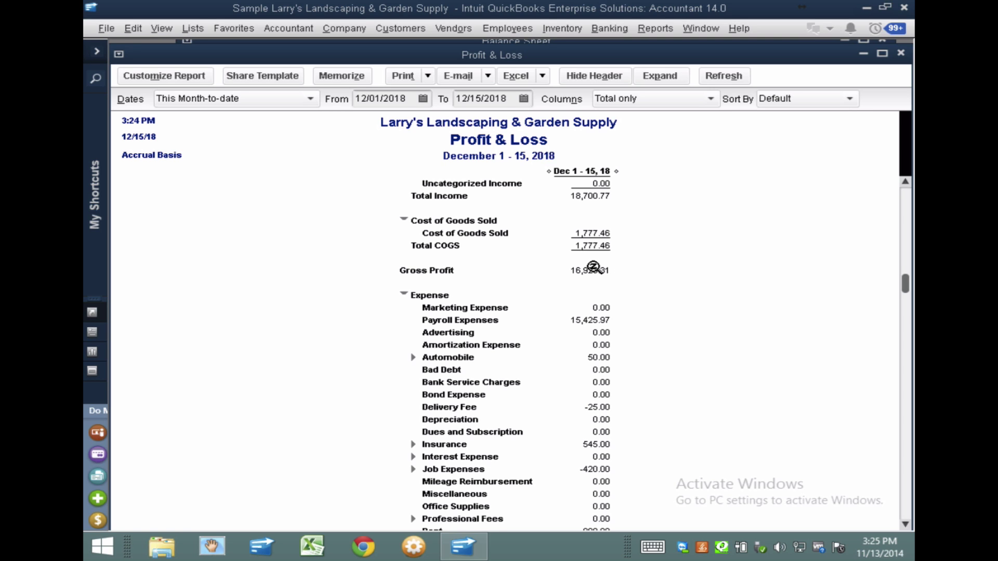
- Reopen Report Analysis.xlsx from the Desktop, discard recovered files, and add a new blank sheet
click(864, 10)
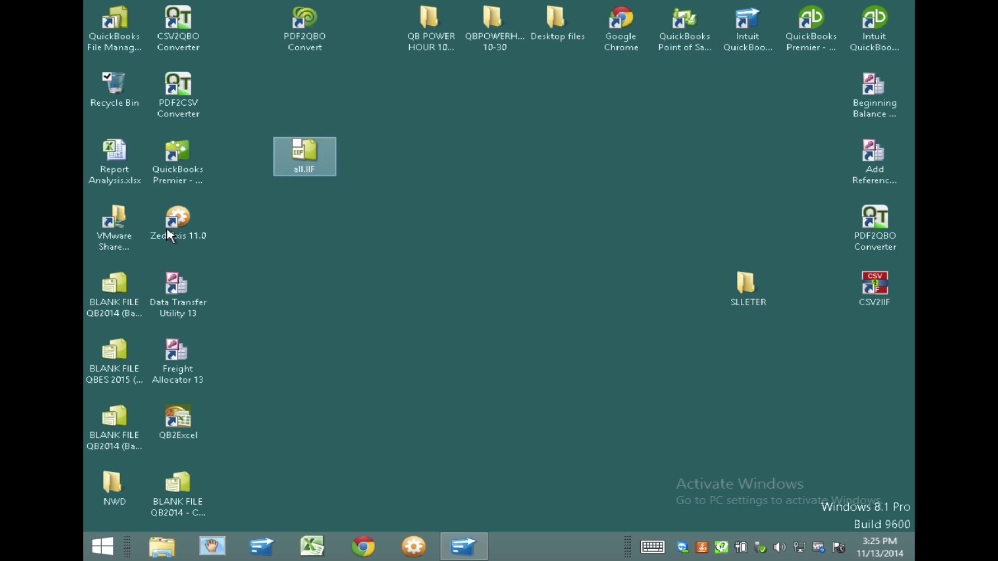
double_click(112, 156)
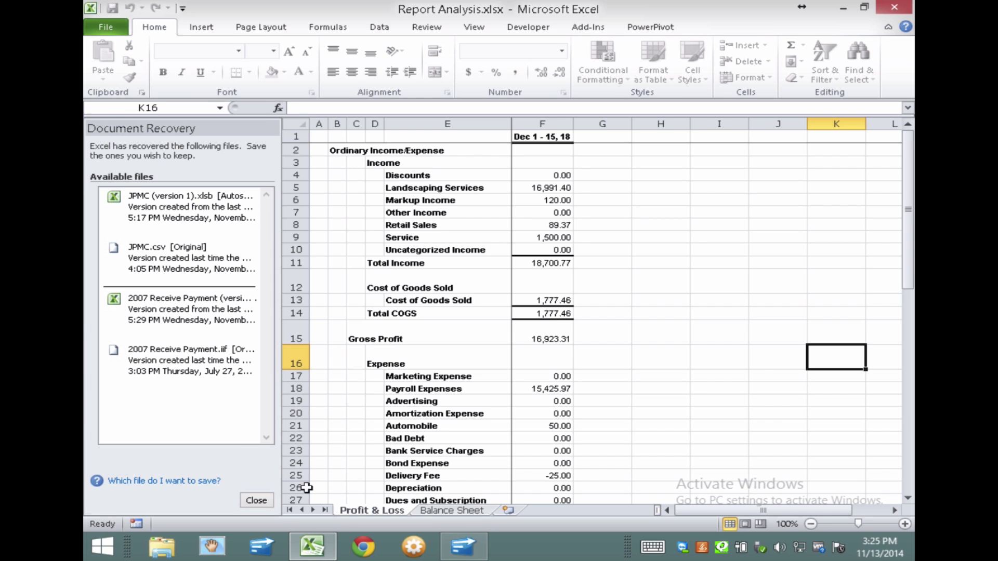
click(256, 500)
click(475, 221)
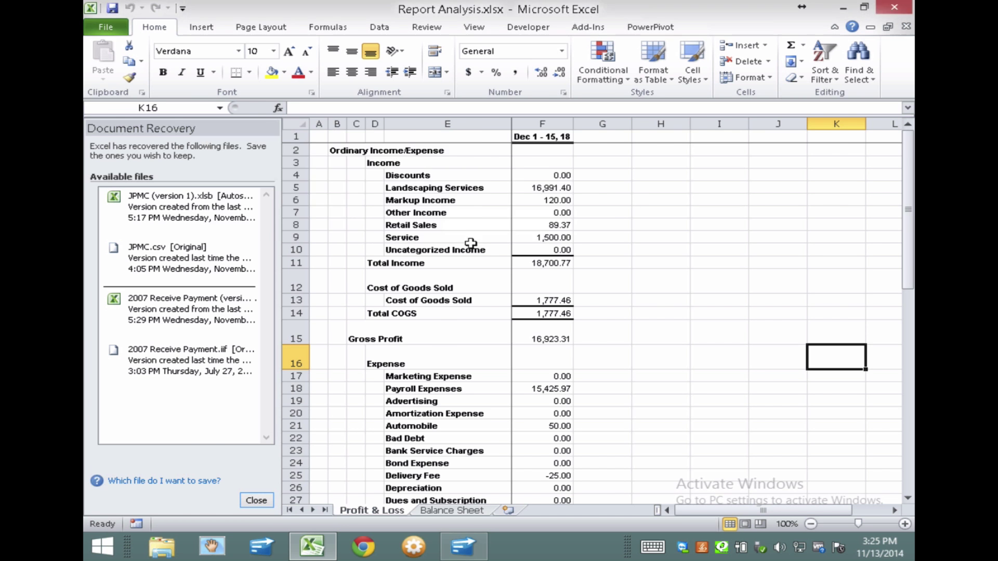
click(309, 510)
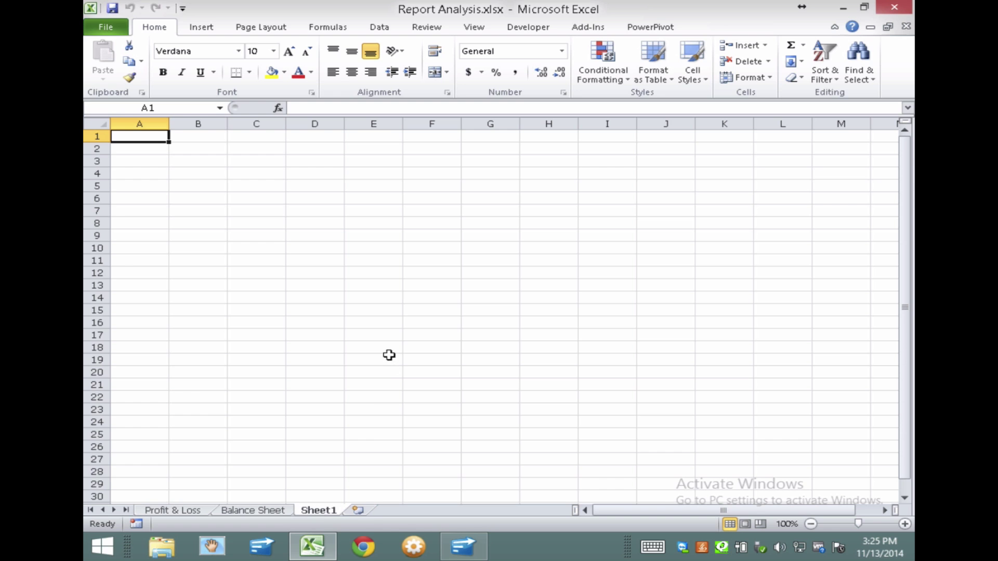
double_click(319, 510)
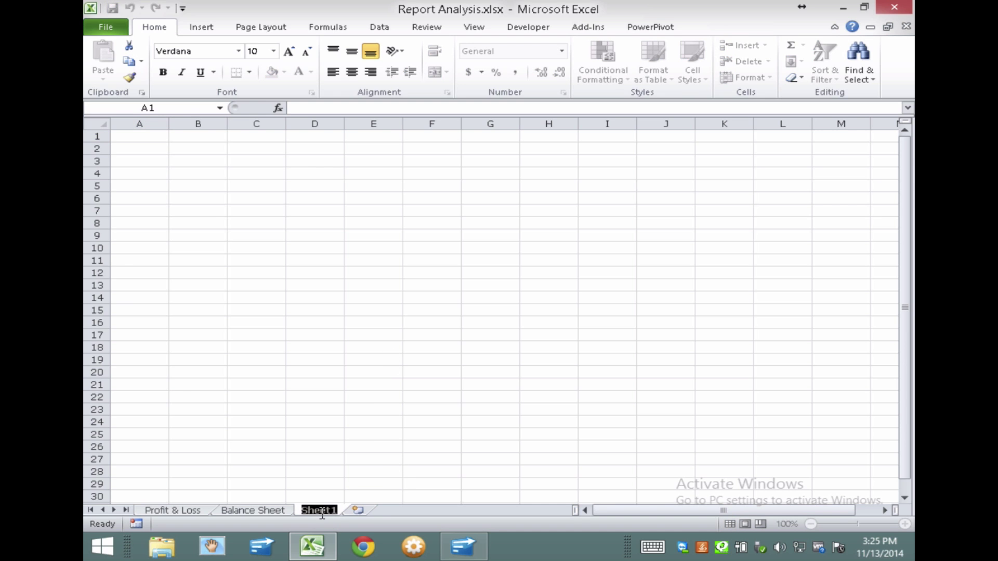
- Name the new sheet 'Ratios' and enter 'Return on Fixed Assets' in B3
text(Ratios)
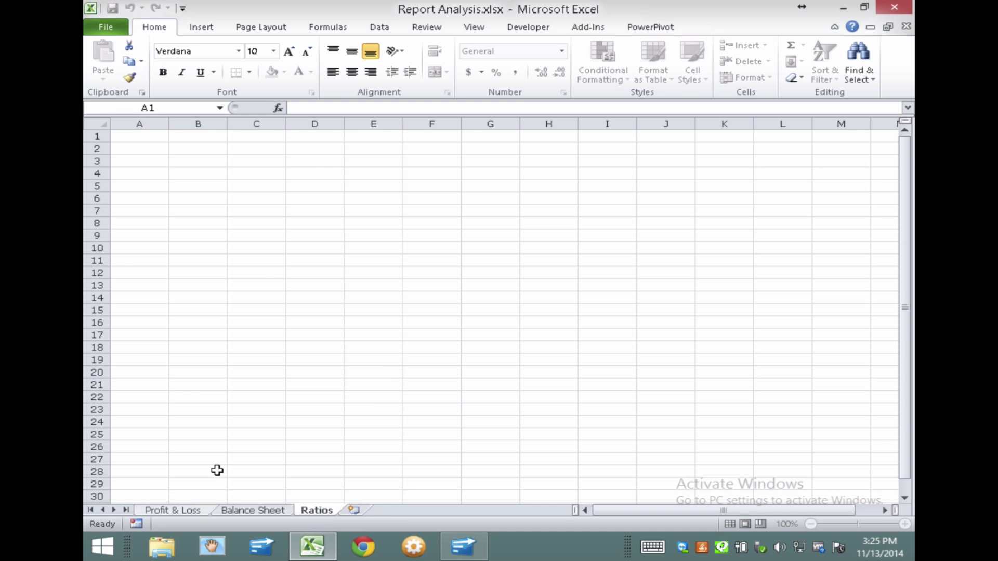
click(266, 261)
click(217, 172)
click(214, 164)
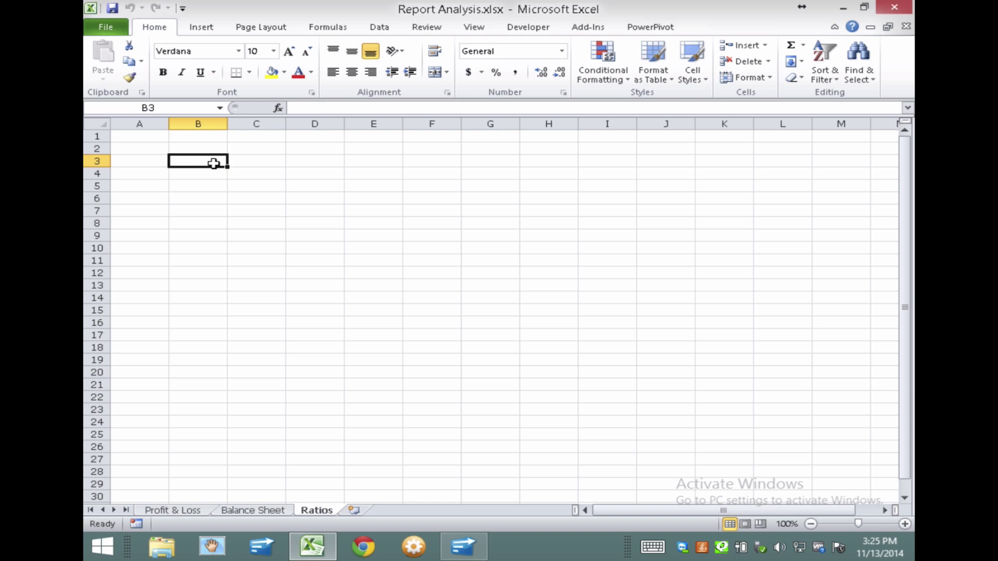
text(Return)
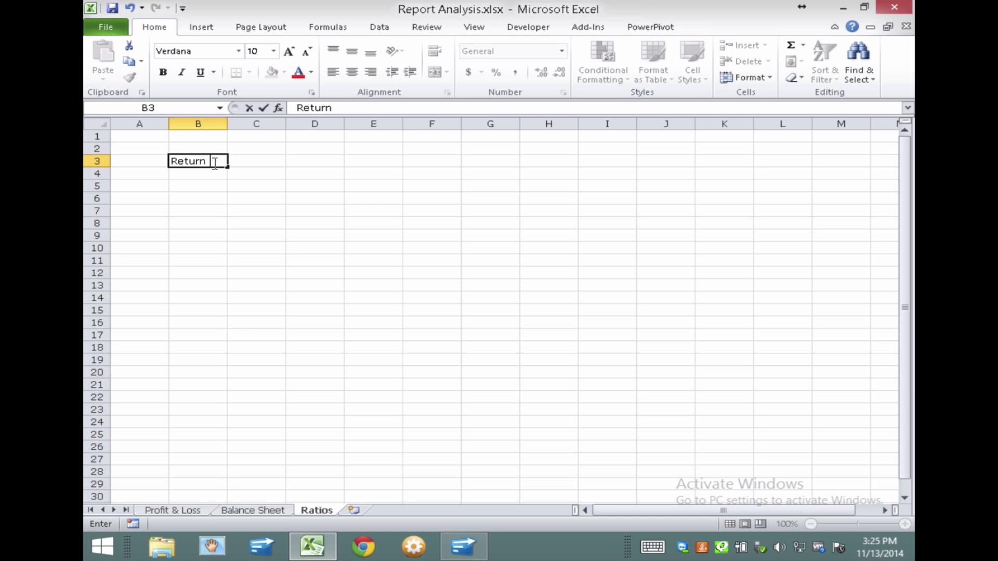
text( on Fixed A)
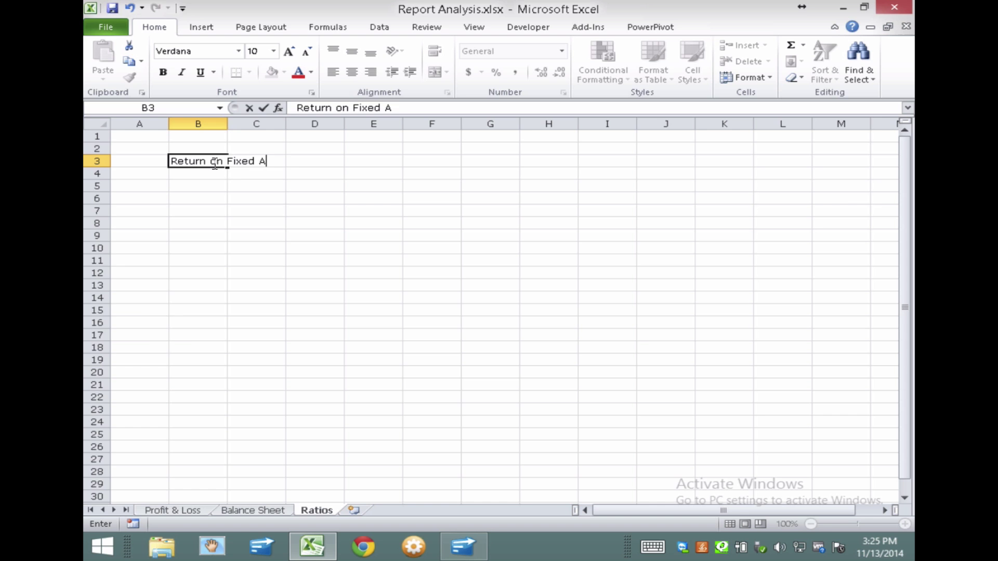
text(ssets)
key(Return)
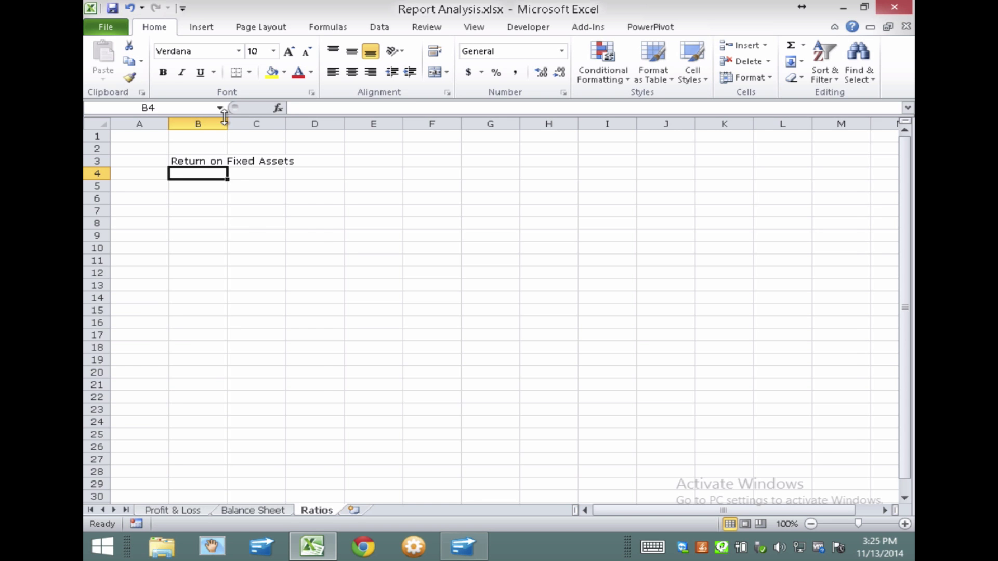
- Widen column B and enter 'Marketing Expense / Sales' in B4
drag(228, 120, 337, 120)
click(370, 161)
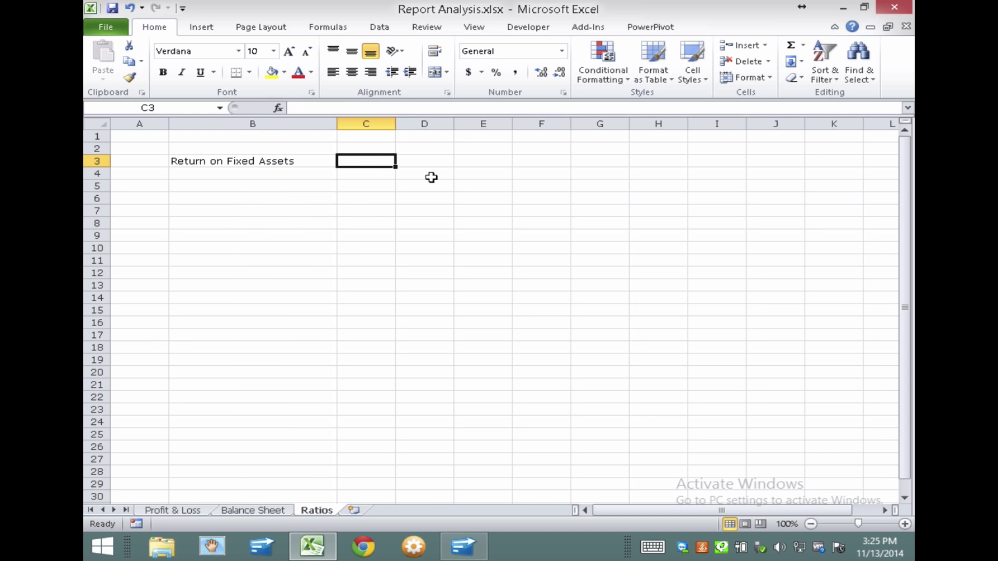
click(237, 173)
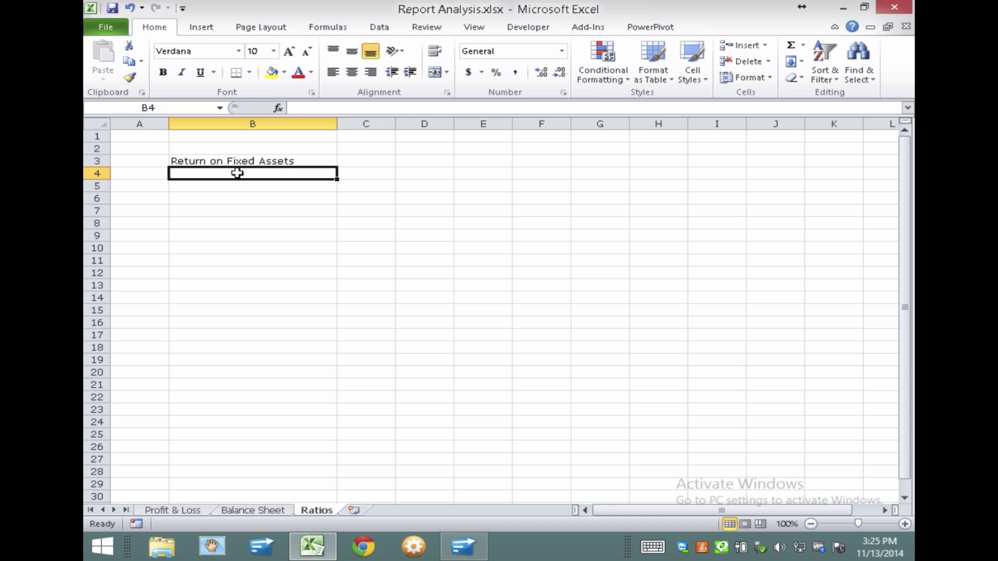
text(Marketing / S)
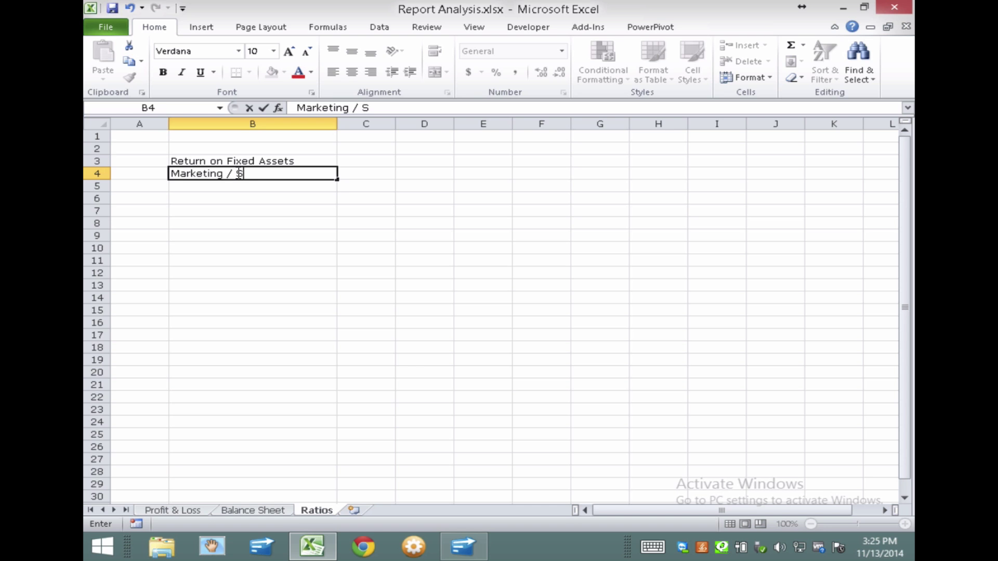
text(ales)
key(Return)
double_click(237, 173)
text(Expense)
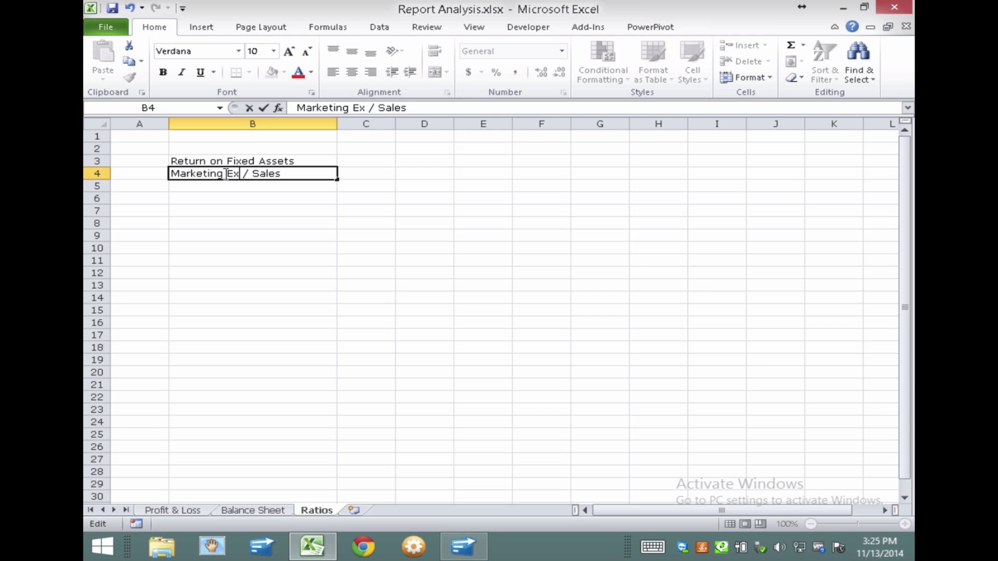
click(442, 298)
click(362, 154)
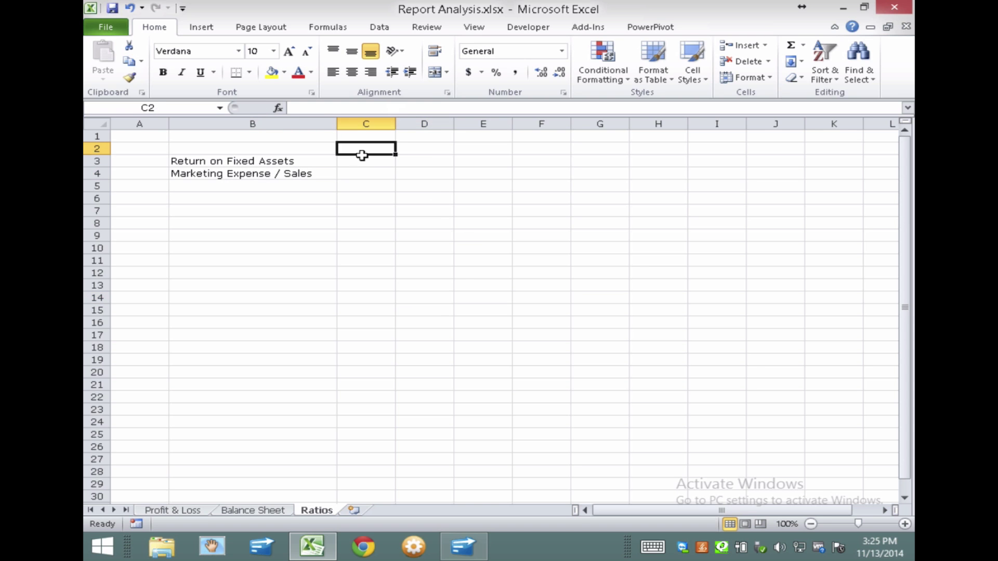
- Enter ='Balance Sheet'!G65/'Balance Sheet'!G26 in C3 for Return on Fixed Assets
click(360, 162)
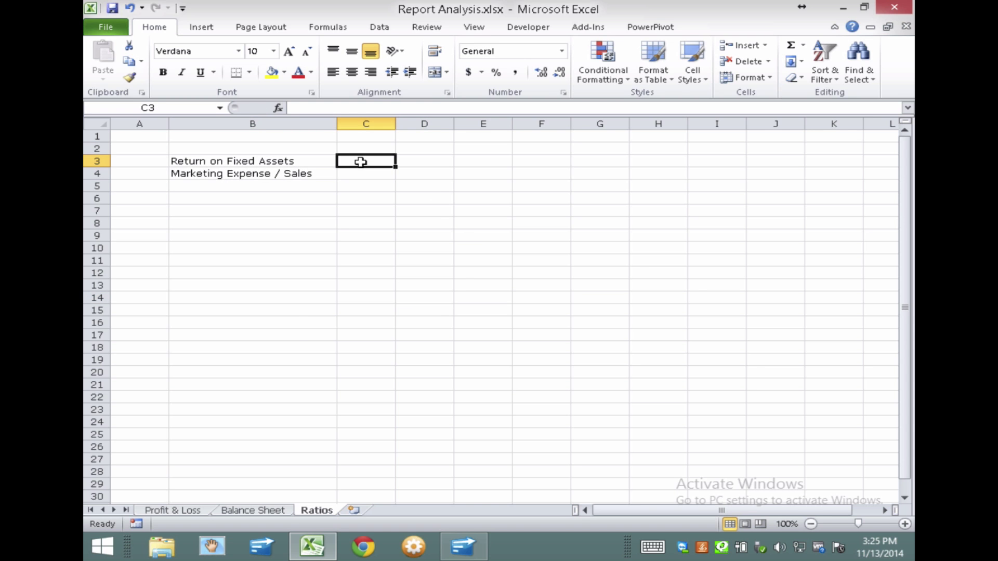
text(=)
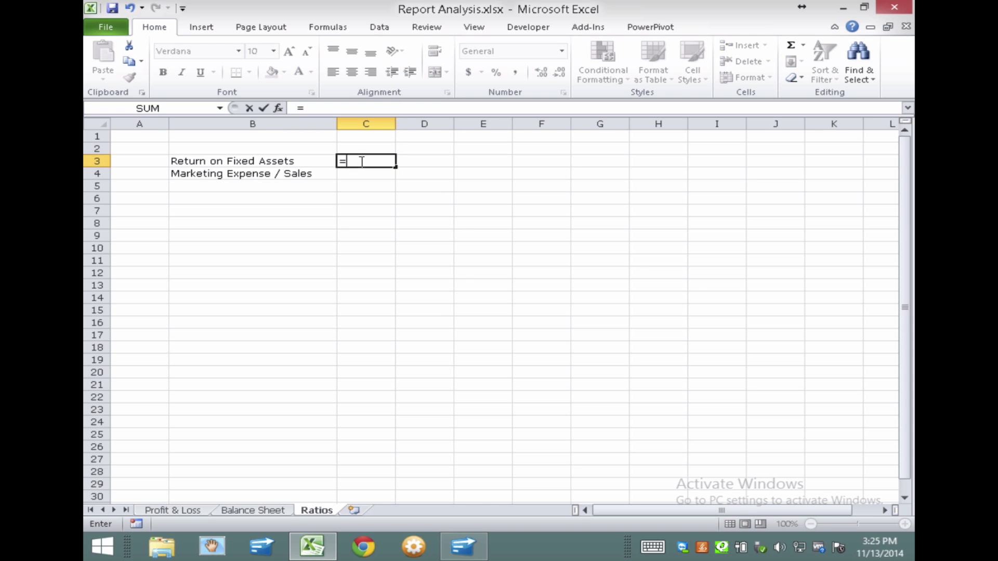
click(272, 510)
scroll(397, 335, down, 5)
scroll(397, 335, down, 8)
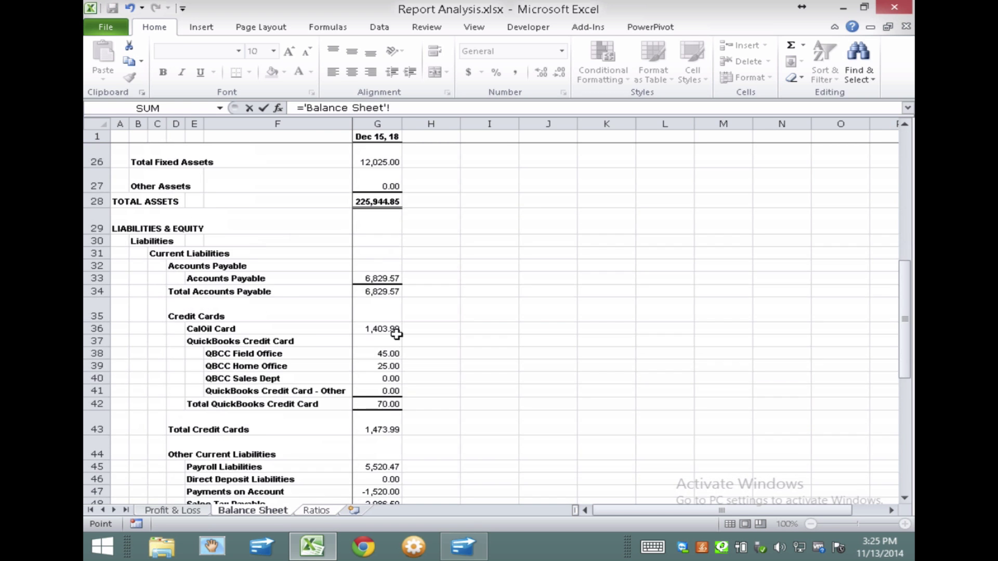
scroll(396, 335, down, 3)
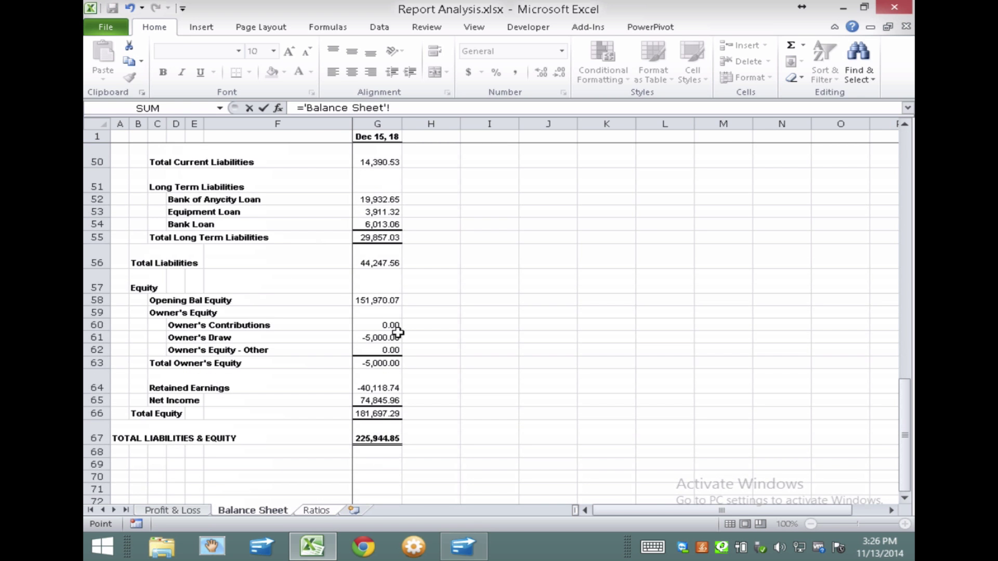
click(382, 398)
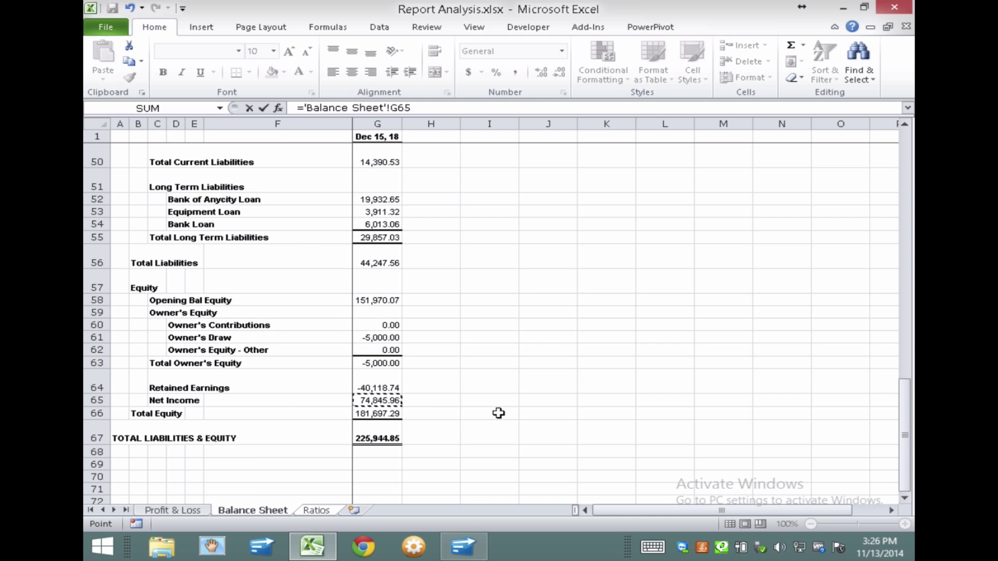
text(/)
scroll(461, 329, up, 6)
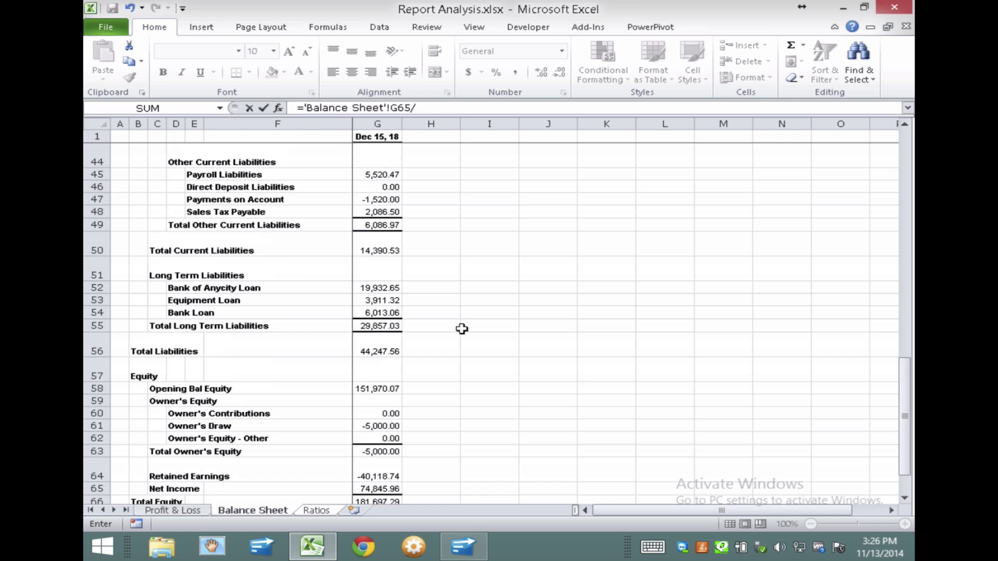
scroll(461, 325, up, 3)
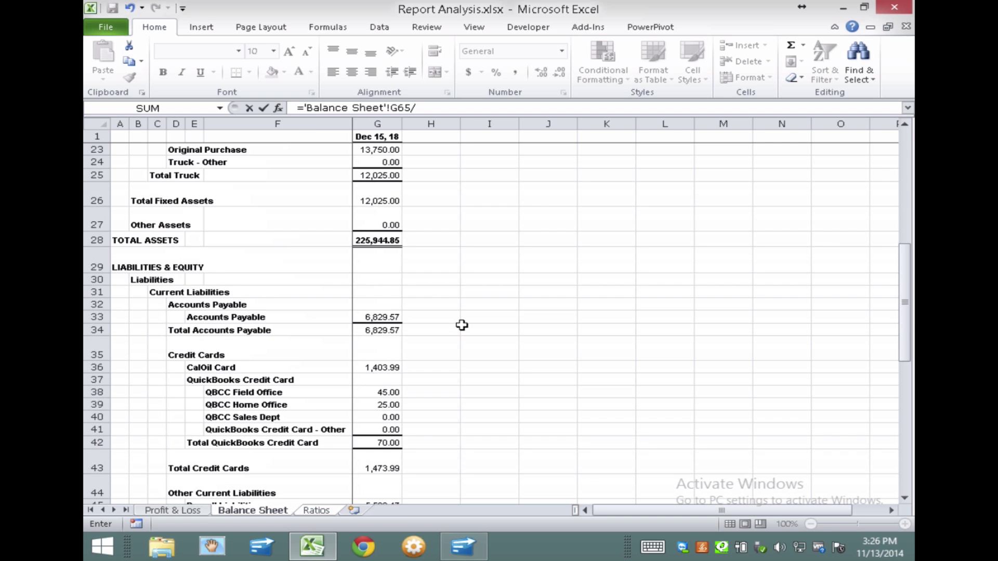
click(382, 199)
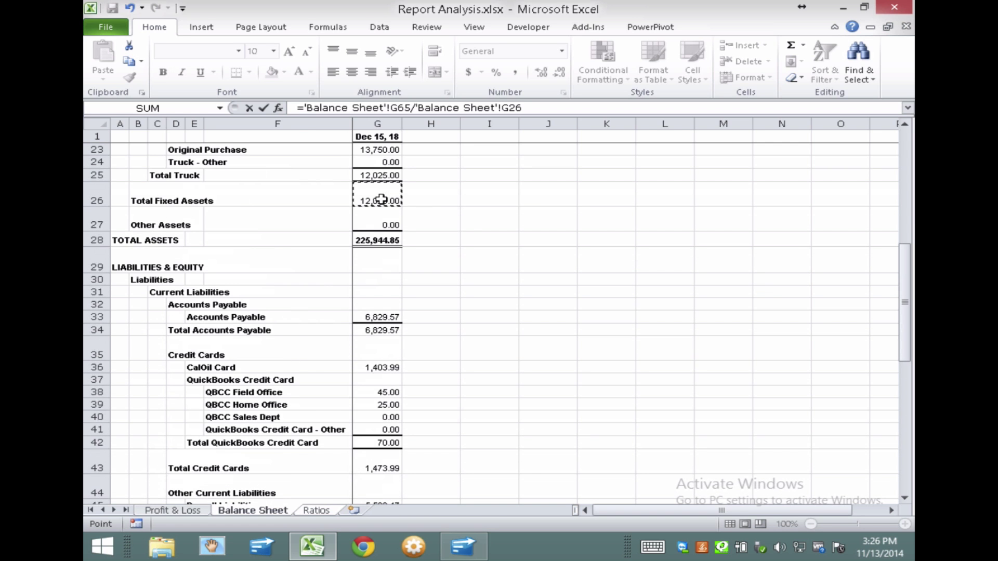
key(Return)
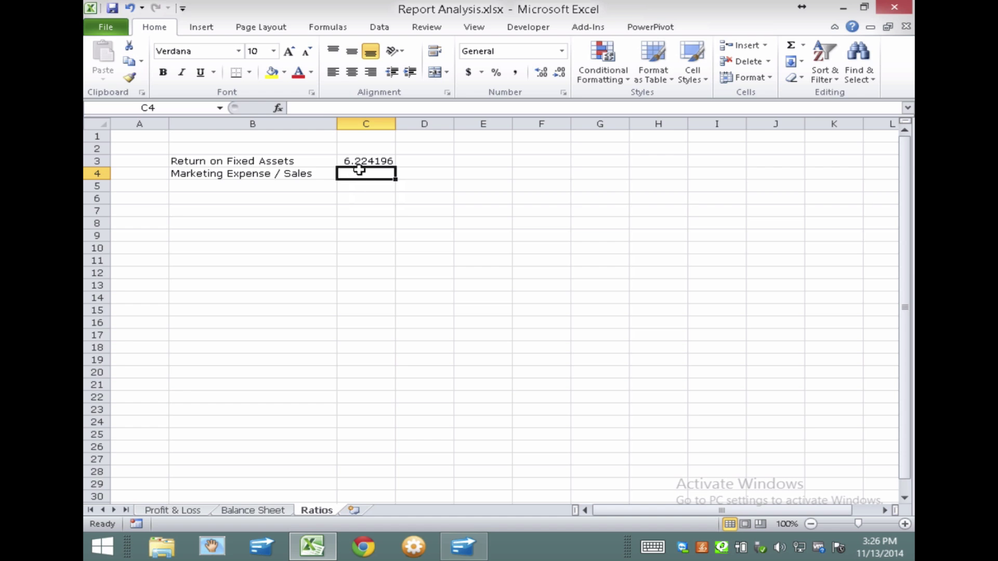
- Format the C3 result as a bold red percentage showing 622%
click(358, 163)
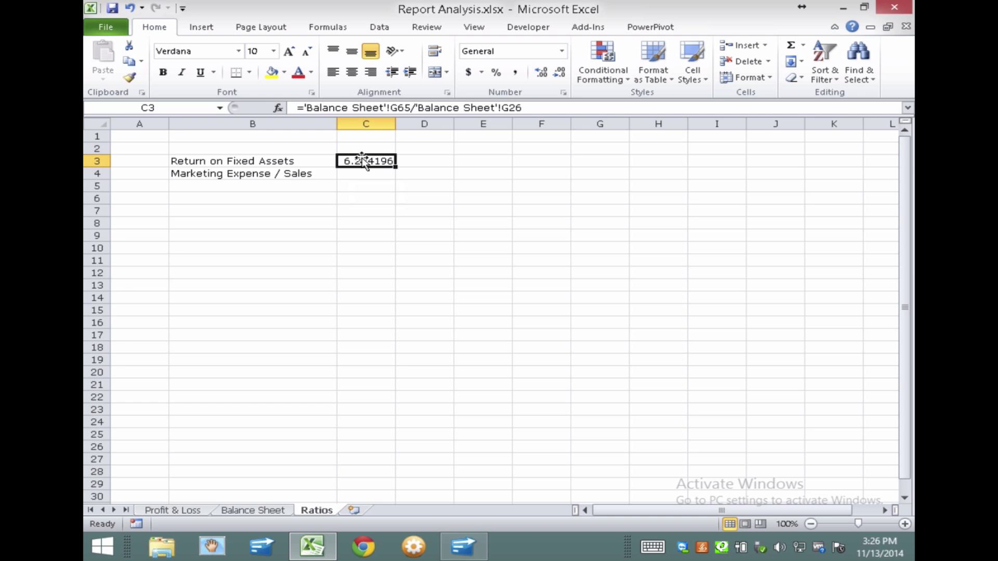
click(496, 73)
click(299, 72)
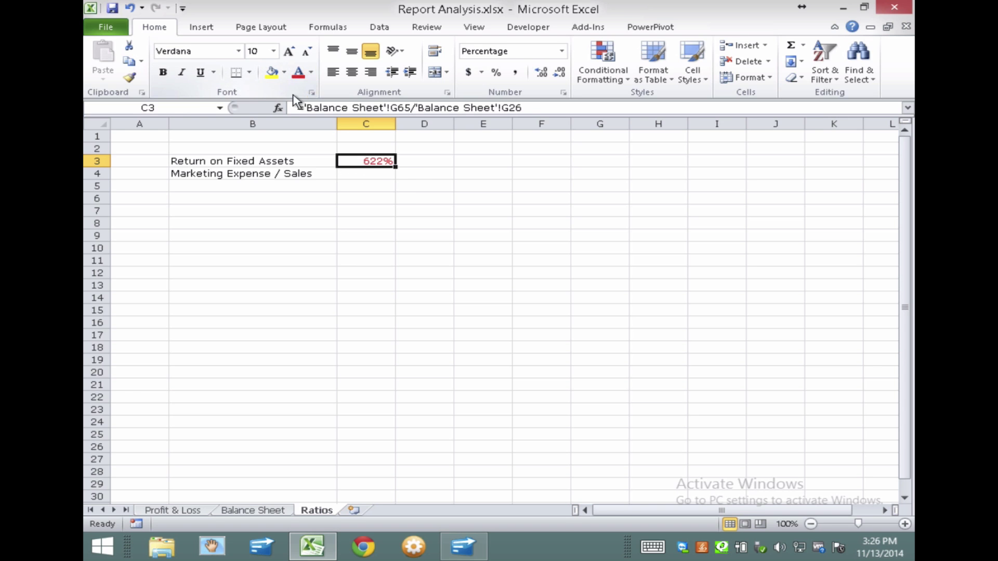
click(162, 72)
click(383, 174)
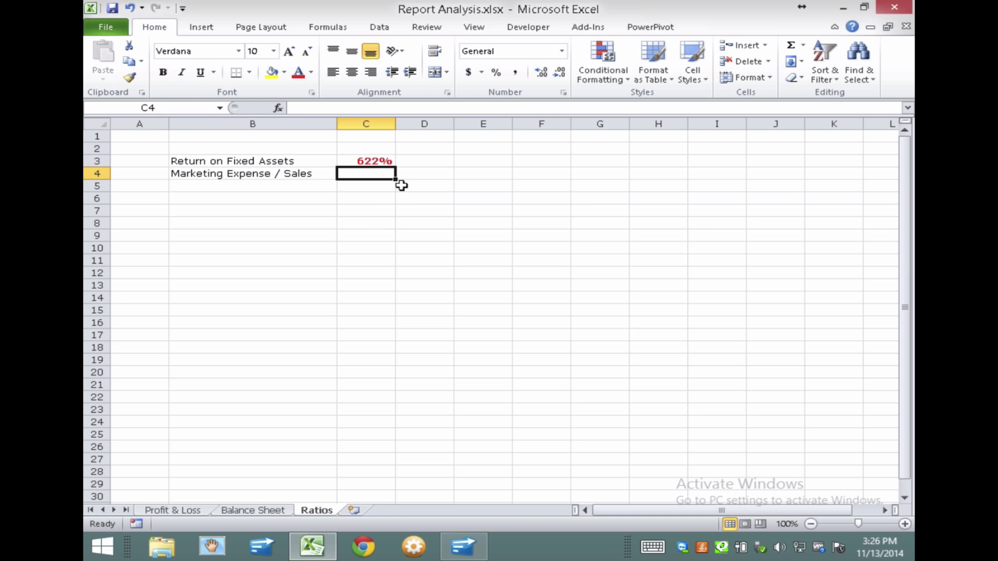
- Enter ='Profit & Loss'!F17/'Profit & Loss'!F11 in C4 and give it Accounting Number Format
text(=)
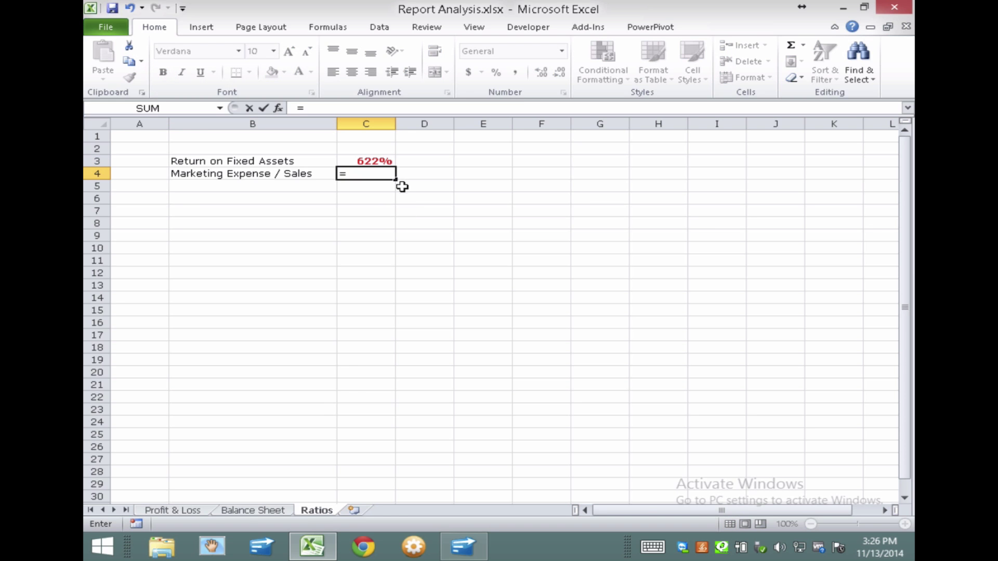
click(173, 510)
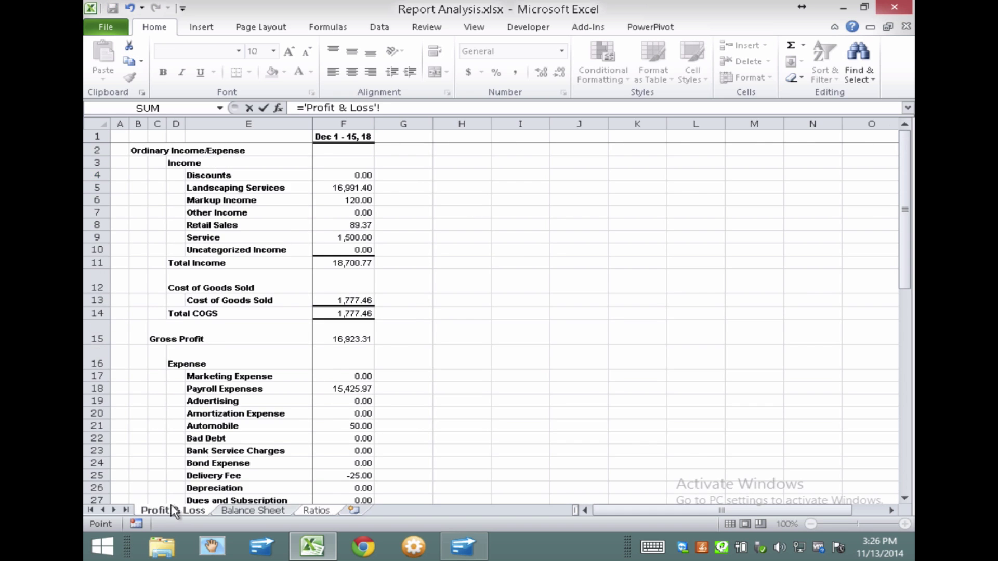
click(355, 374)
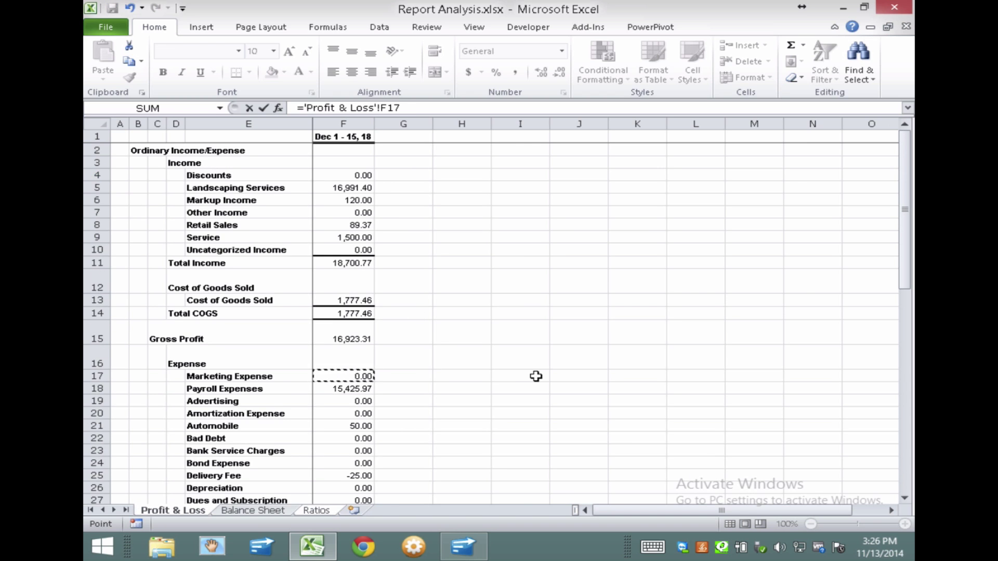
text(/)
click(353, 267)
key(Return)
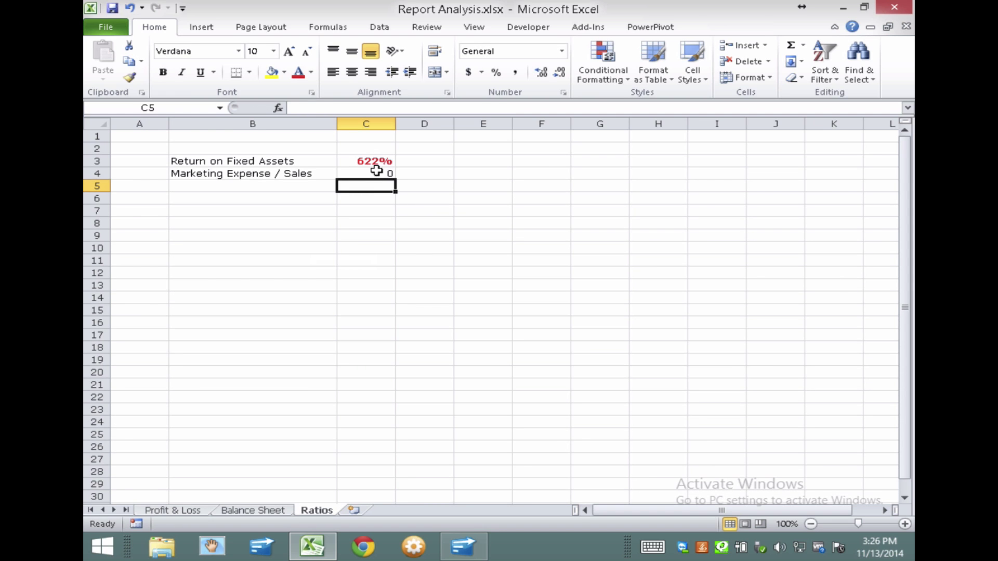
click(377, 171)
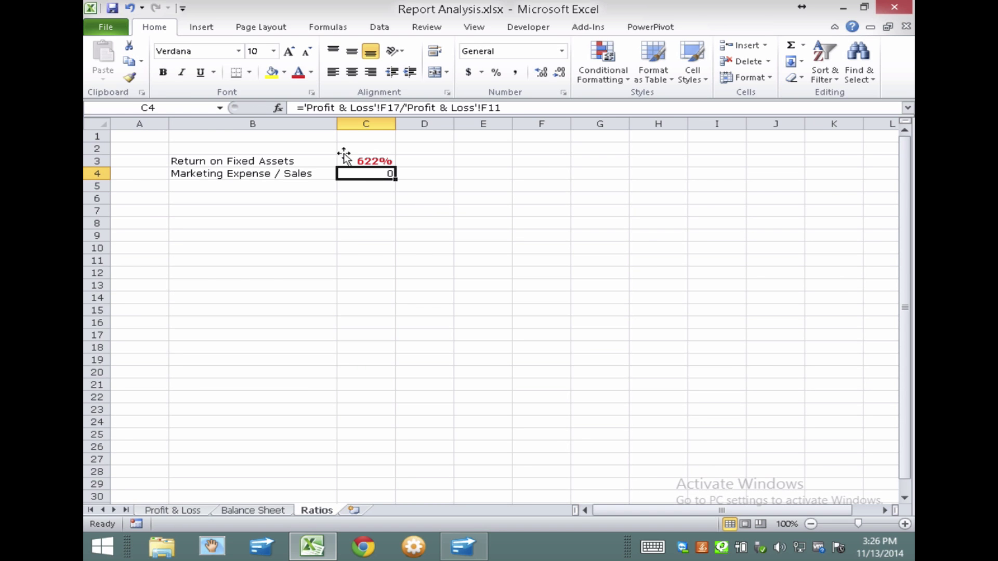
click(468, 72)
click(482, 234)
- Select both ratio results, check the Balance Sheet and Profit & Loss sheets, and save the workbook
drag(369, 163, 366, 174)
drag(366, 211, 378, 174)
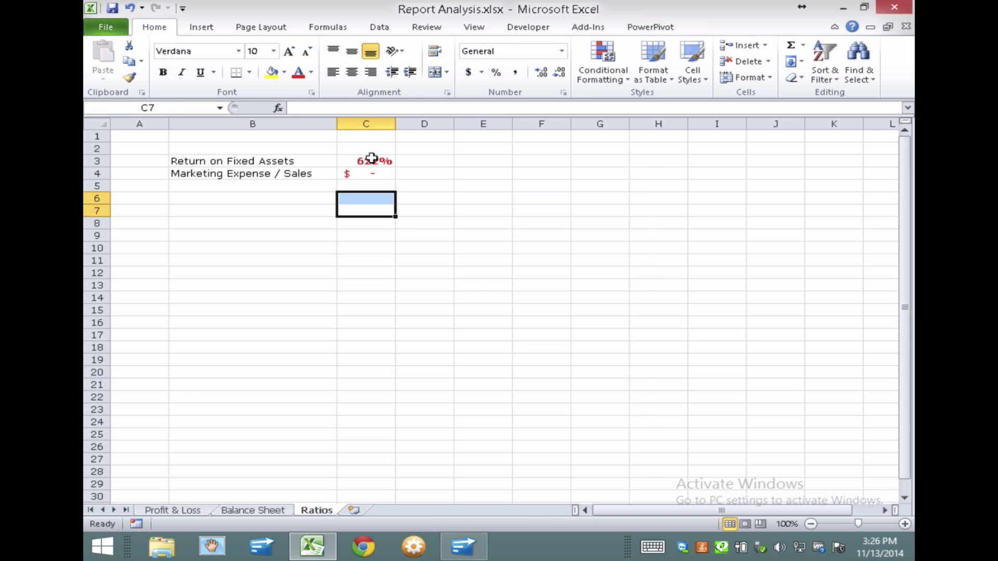
click(248, 508)
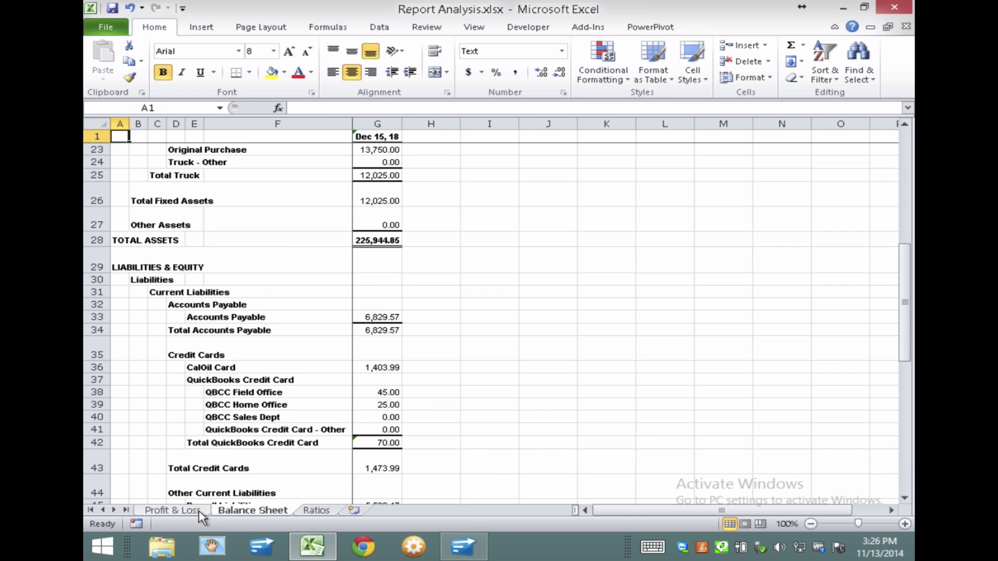
click(200, 512)
click(243, 512)
click(327, 511)
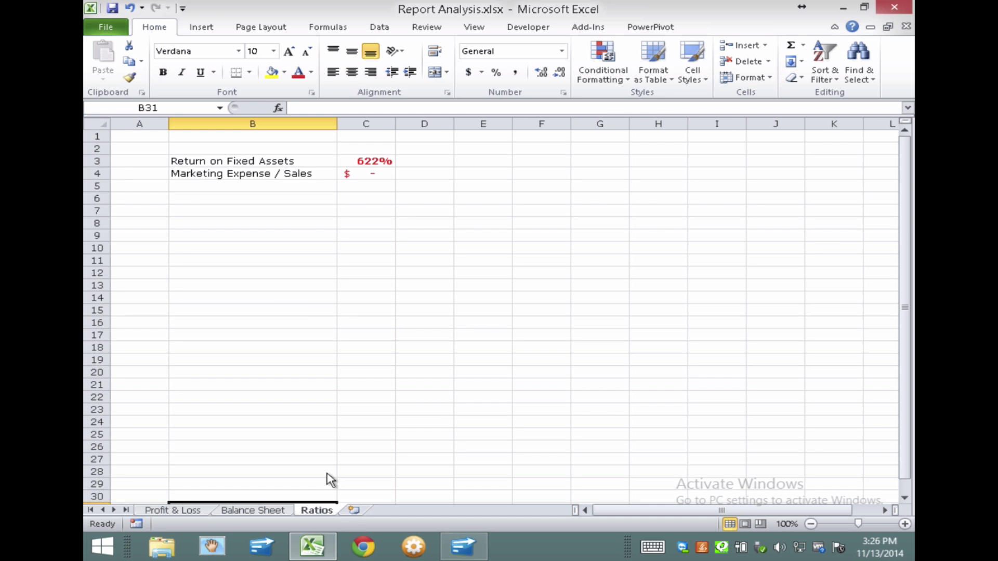
click(113, 8)
- Close Excel, start the QuickBooks Profit & Loss on 11/01/2018, and bring the end-date calendar to November 2018
click(894, 7)
click(463, 546)
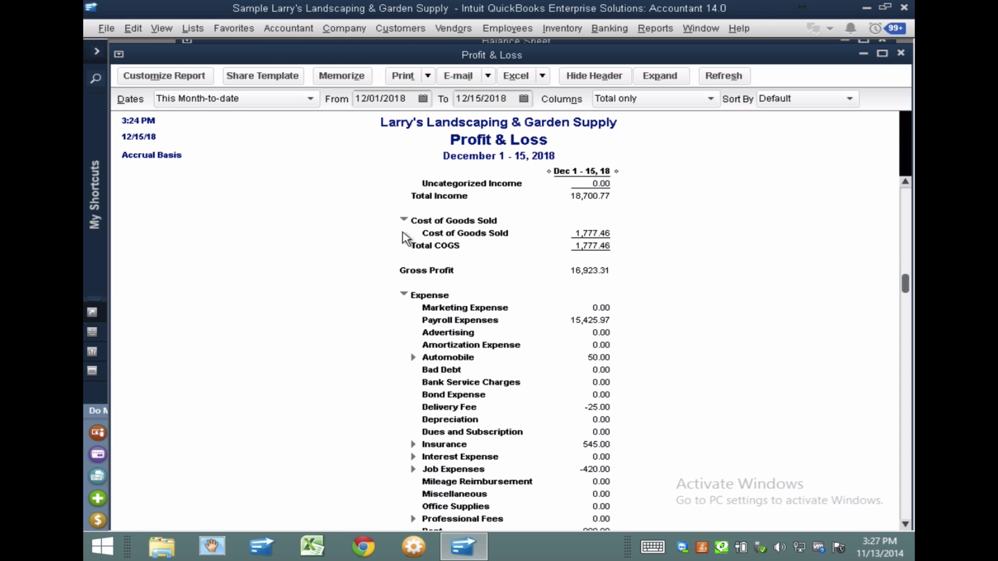
click(422, 98)
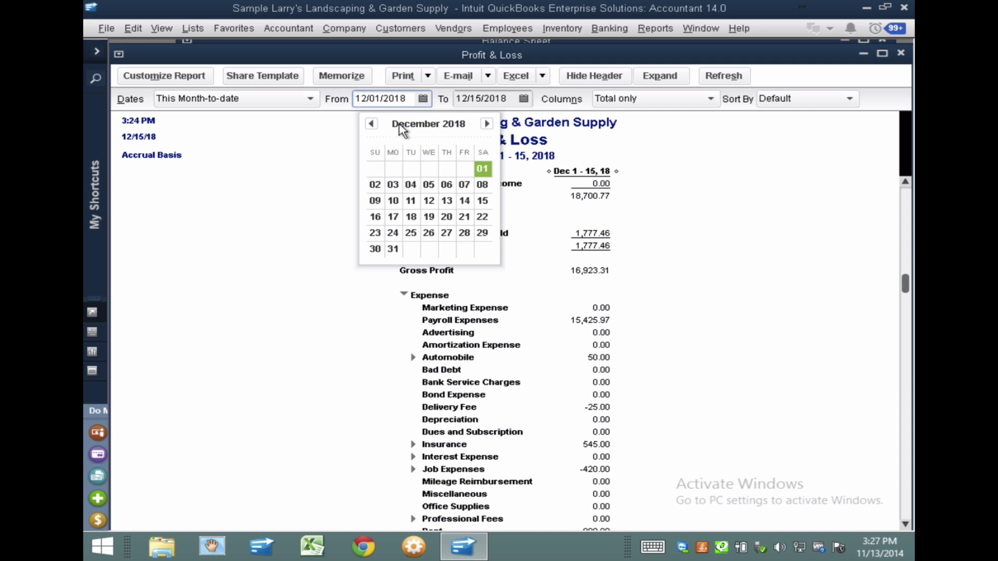
click(370, 124)
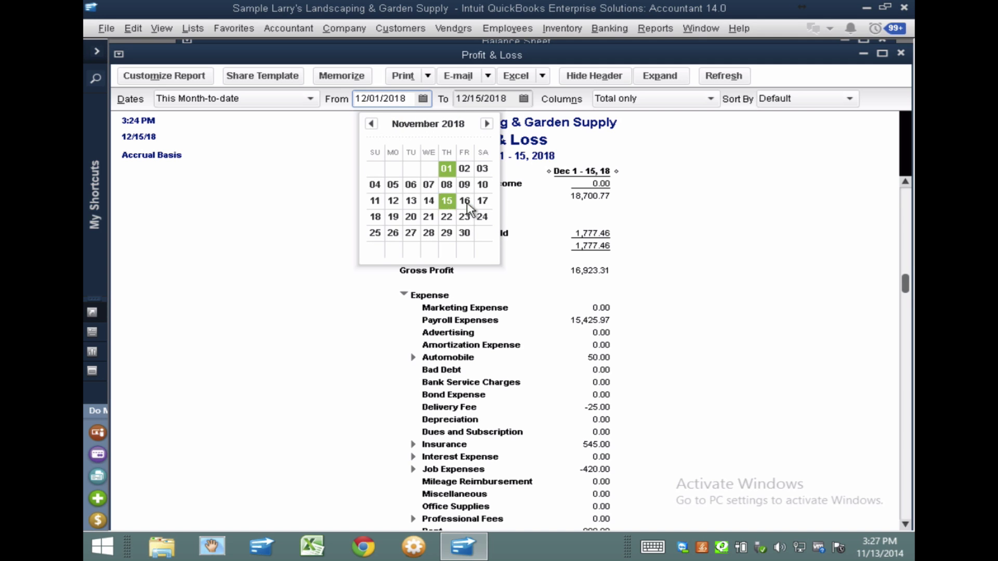
click(447, 168)
click(525, 99)
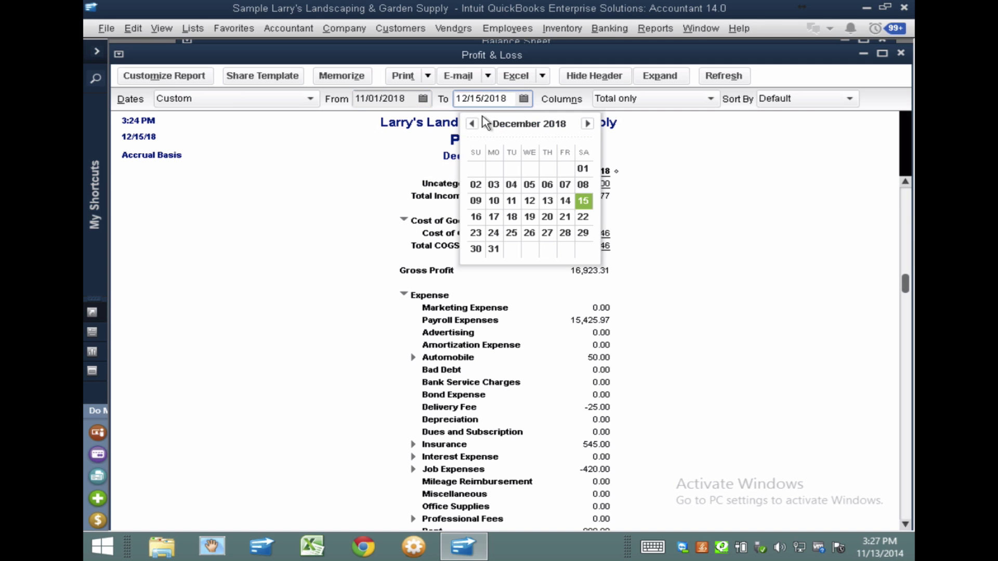
click(472, 124)
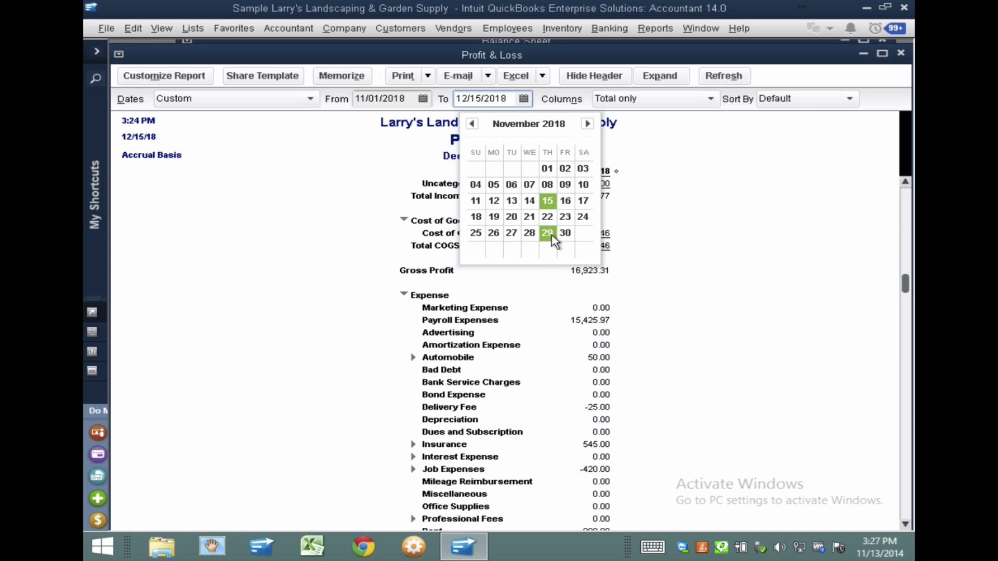
- End the report on November 30, 2018, export it into Report Analysis.xlsx's Profit & Loss sheet, and save the workbook
click(565, 233)
click(733, 77)
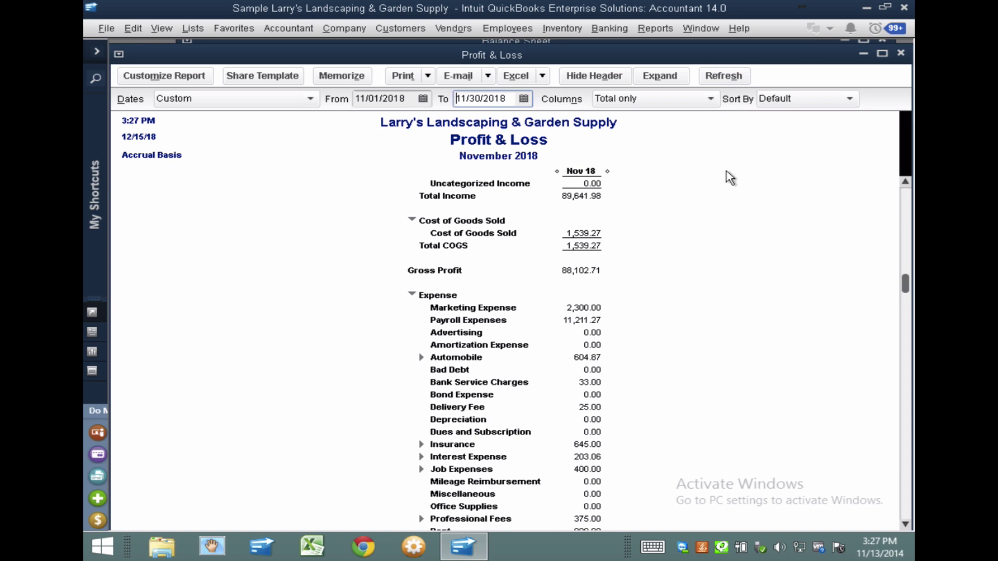
click(542, 76)
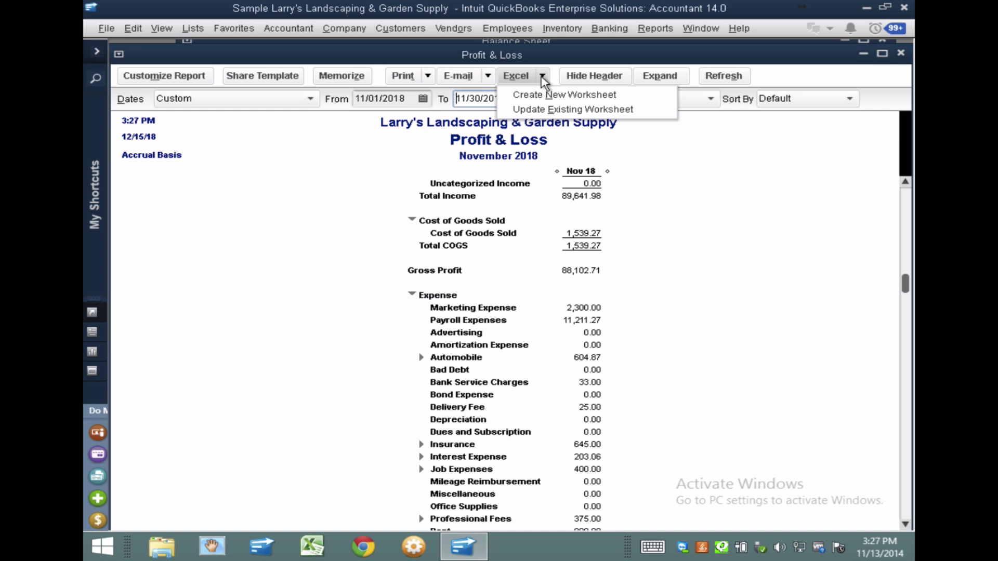
click(556, 110)
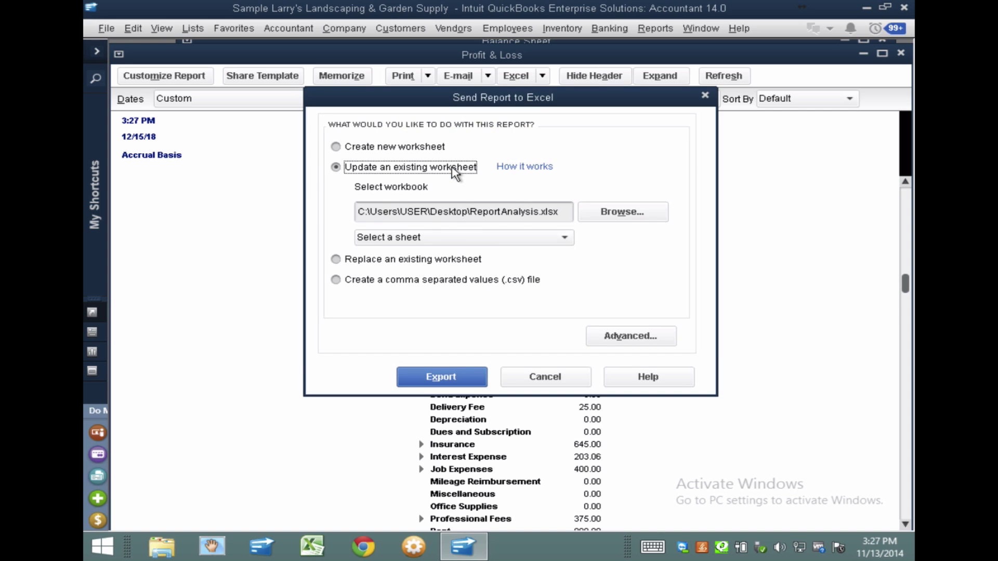
click(435, 240)
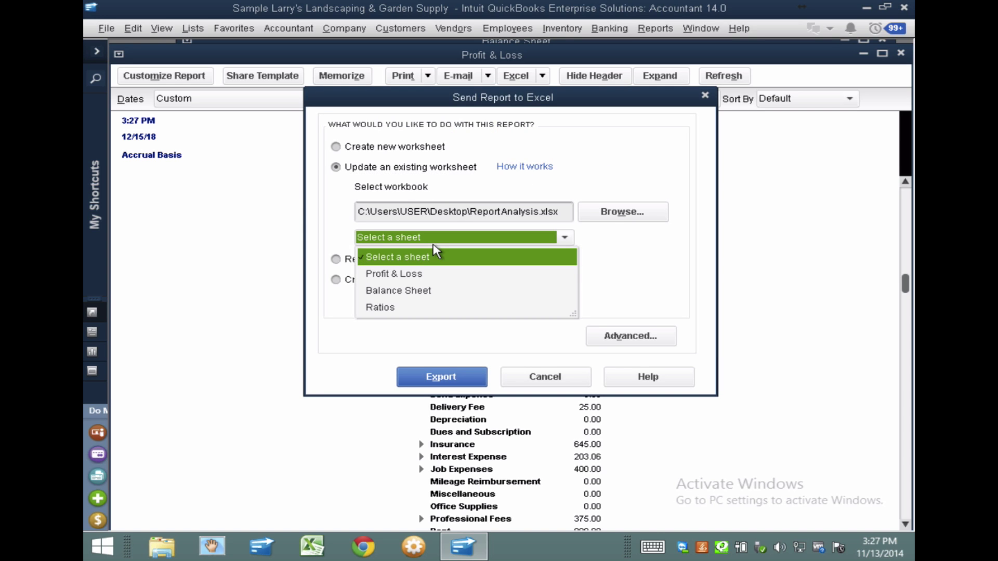
click(405, 275)
click(433, 371)
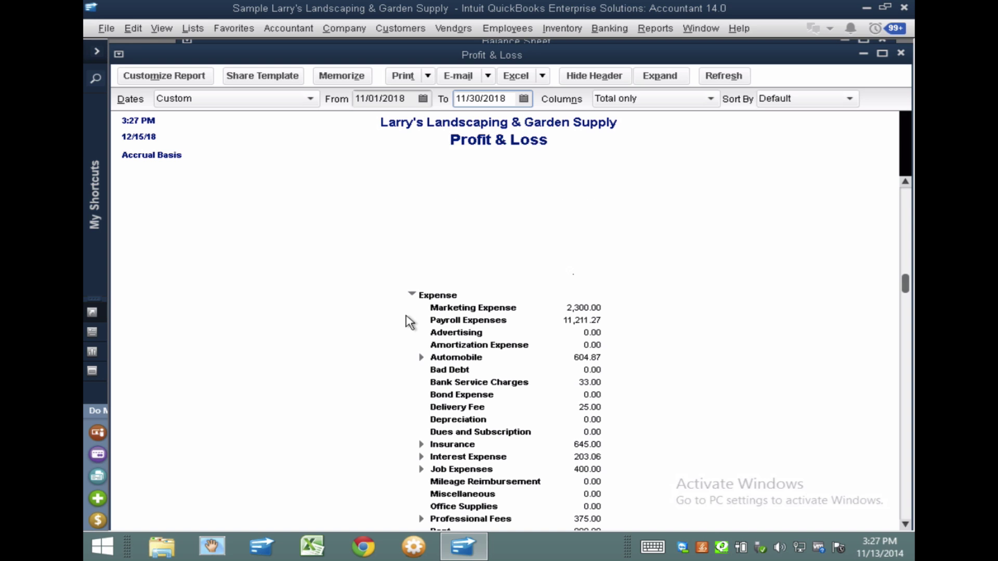
click(466, 251)
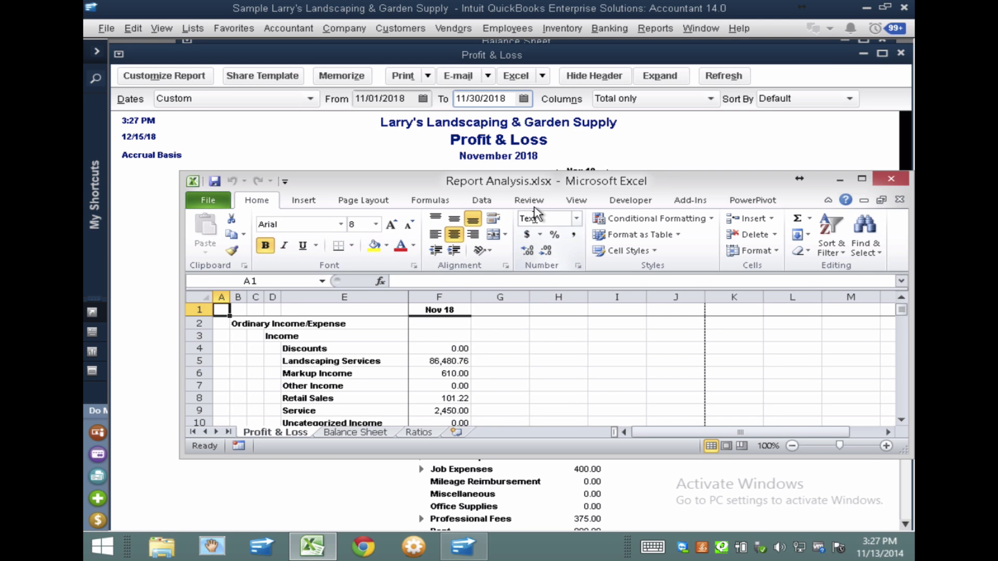
click(905, 183)
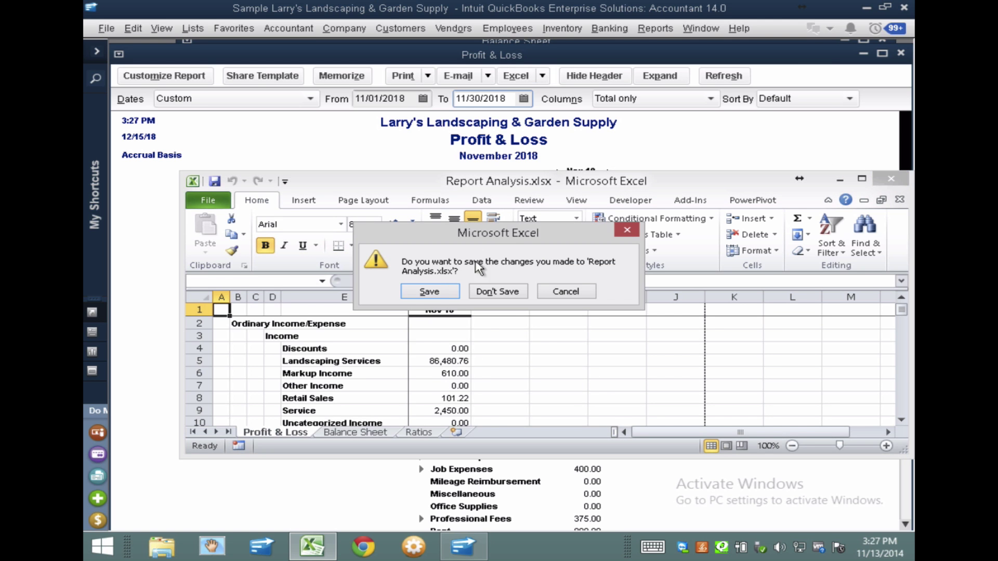
click(434, 291)
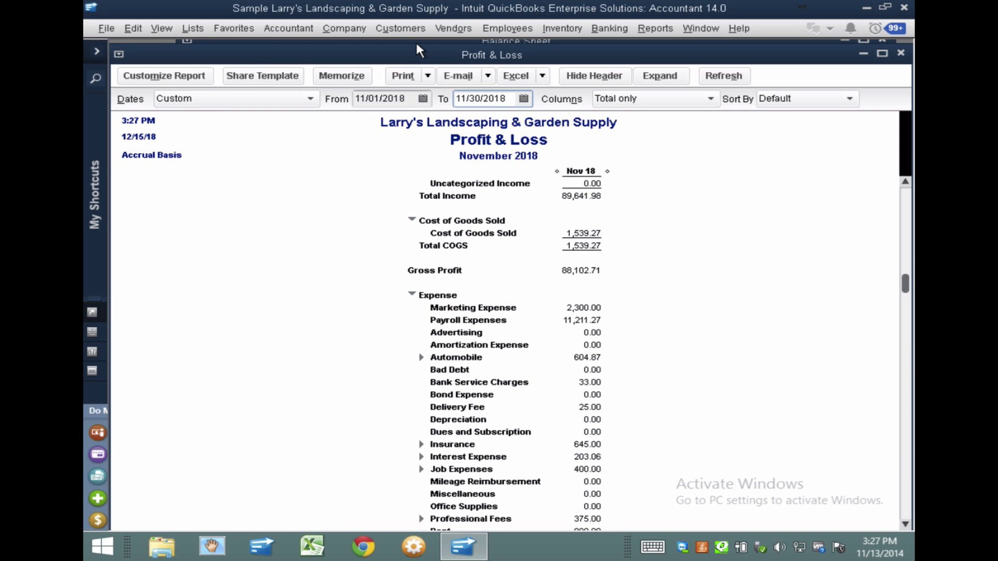
- Run the Balance Sheet report as of November 30, 2018
drag(414, 39, 405, 49)
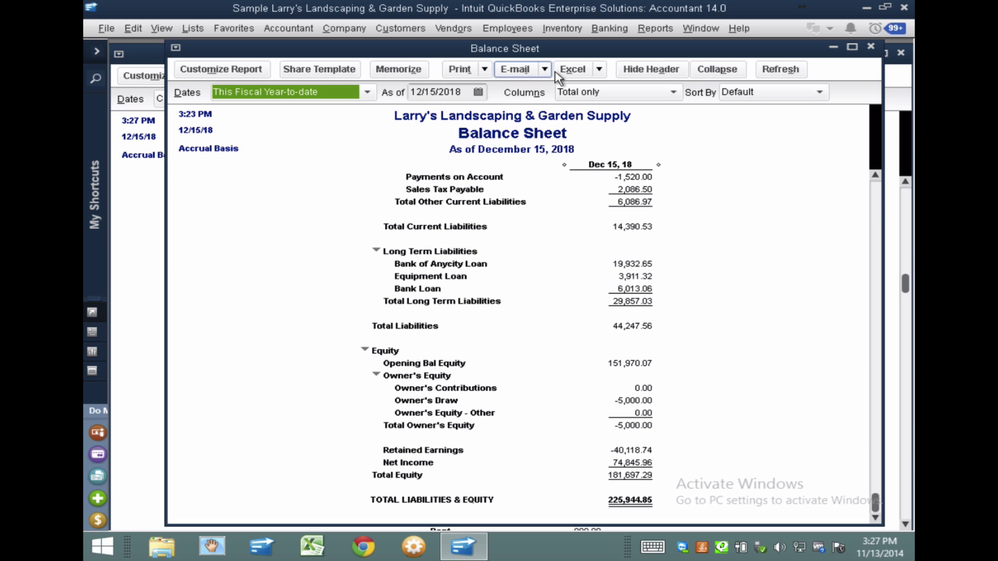
click(478, 92)
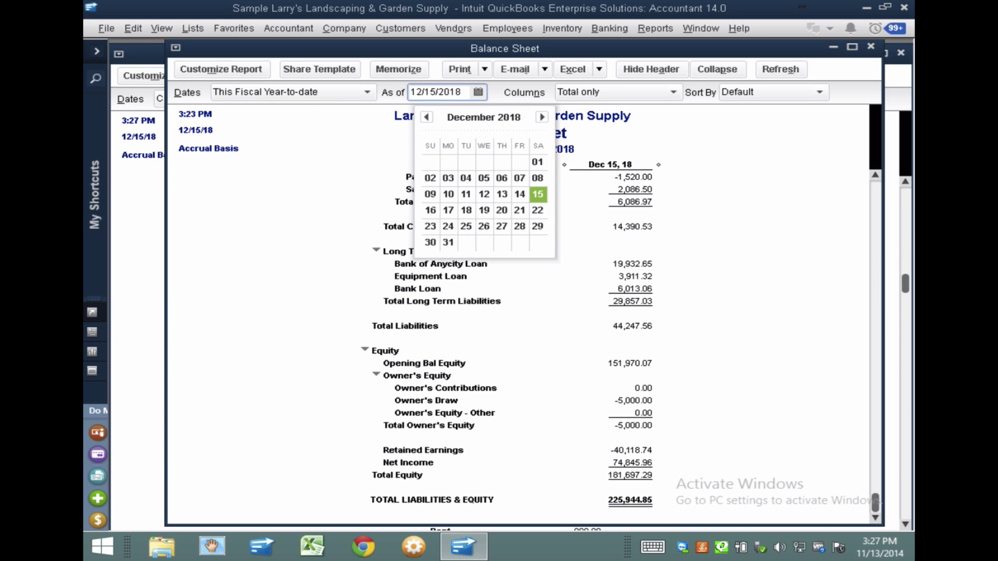
click(428, 118)
click(519, 227)
click(780, 70)
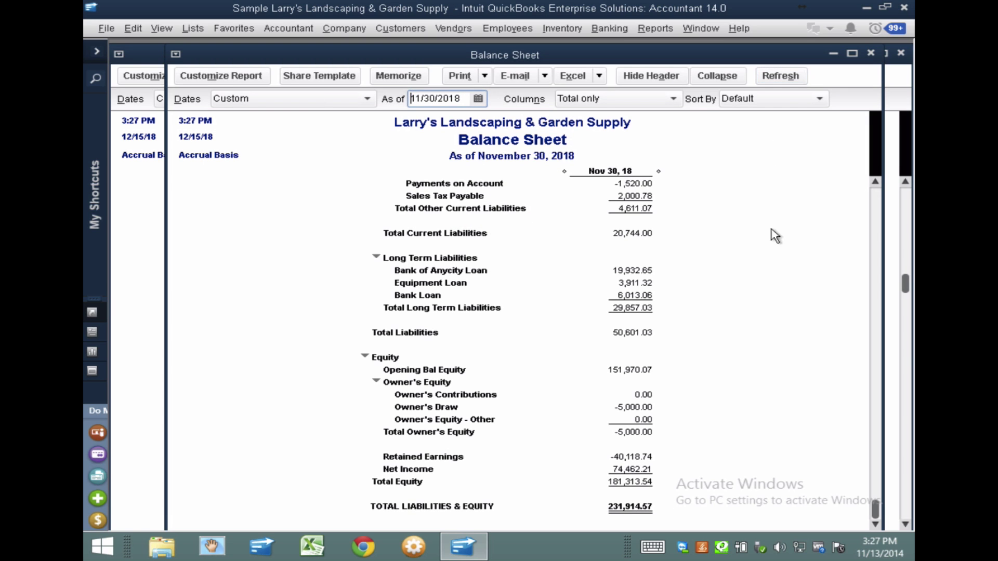
- Export the Balance Sheet into the existing Balance Sheet sheet of Report Analysis.xlsx, confirming the overwrite
click(600, 76)
click(602, 108)
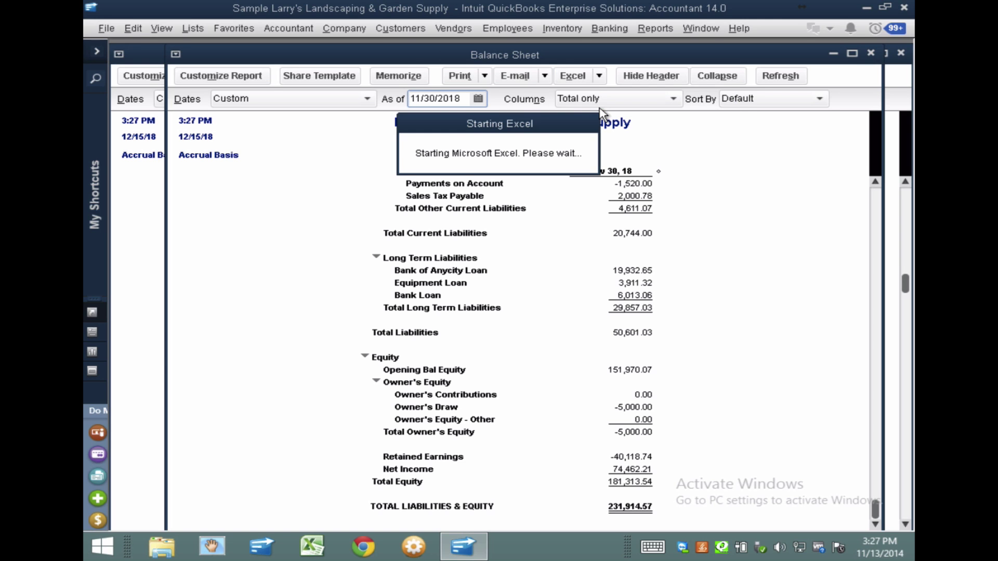
click(520, 238)
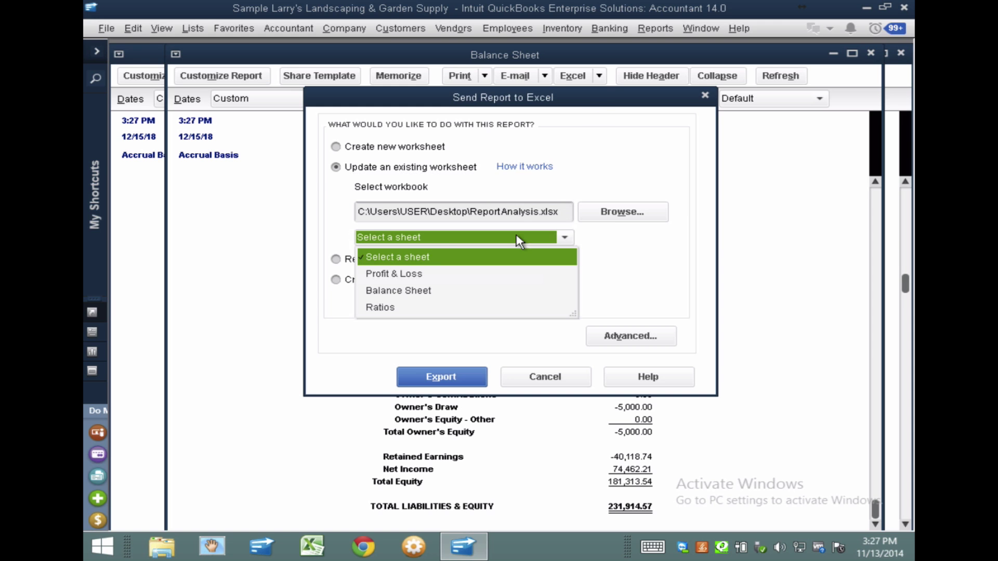
click(424, 290)
click(440, 373)
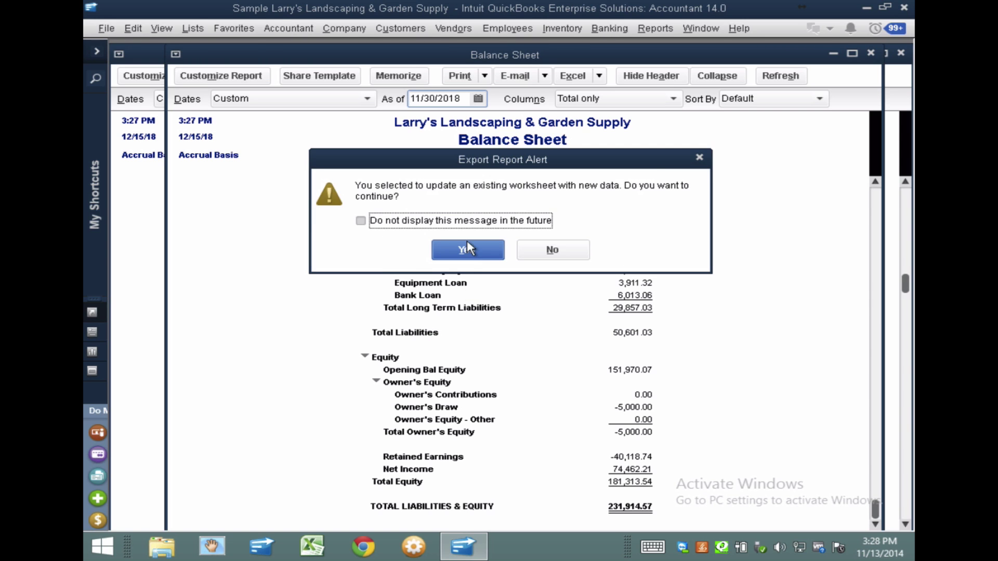
click(462, 252)
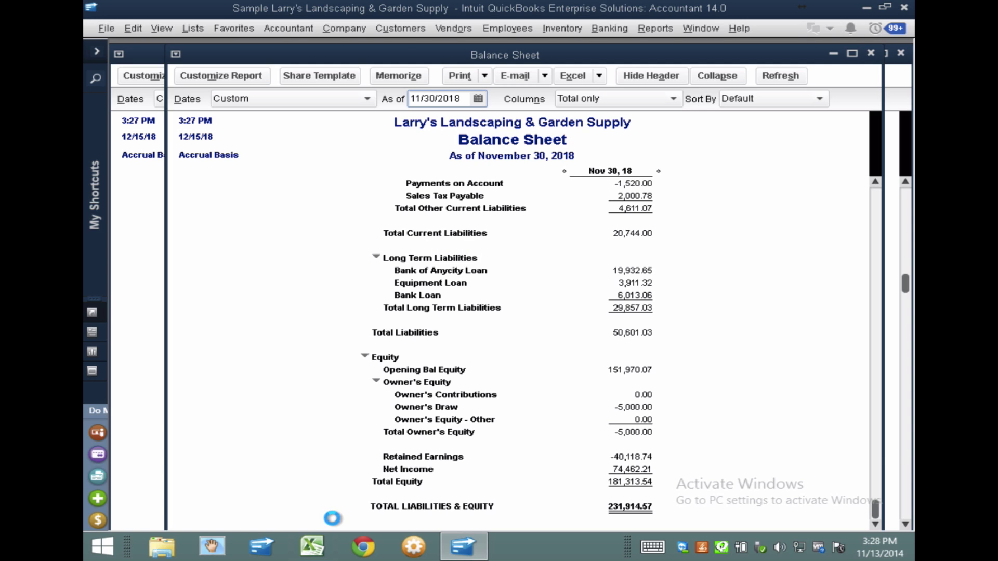
- Show the Marketing Expense / Sales ratio in C4 of the Ratios sheet as a percentage
double_click(539, 183)
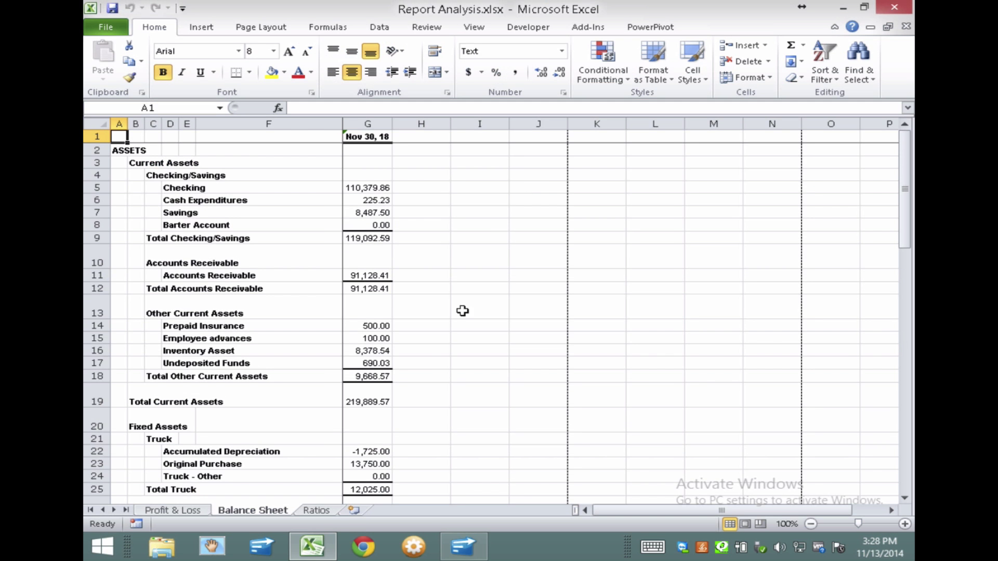
click(317, 510)
click(347, 173)
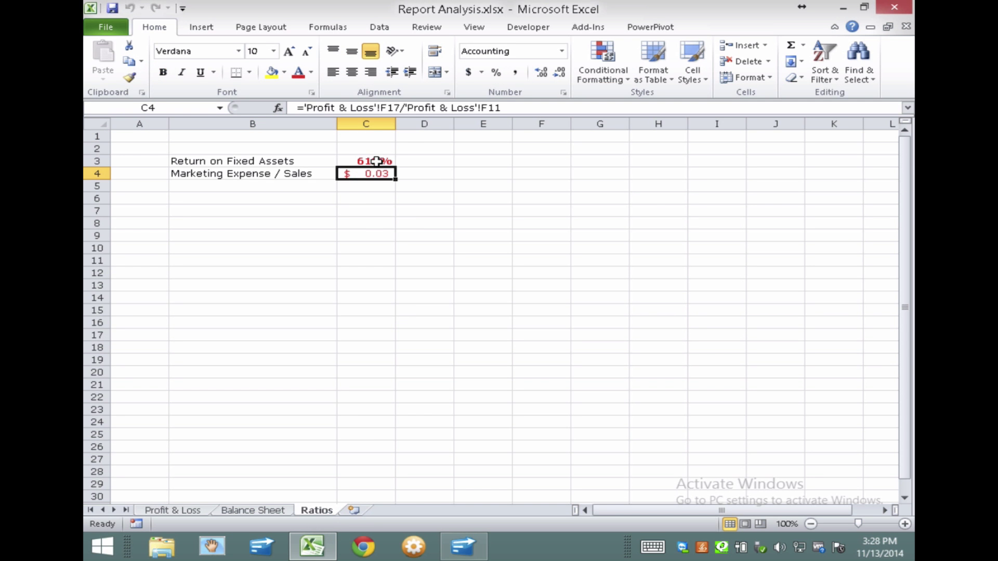
click(376, 161)
click(363, 210)
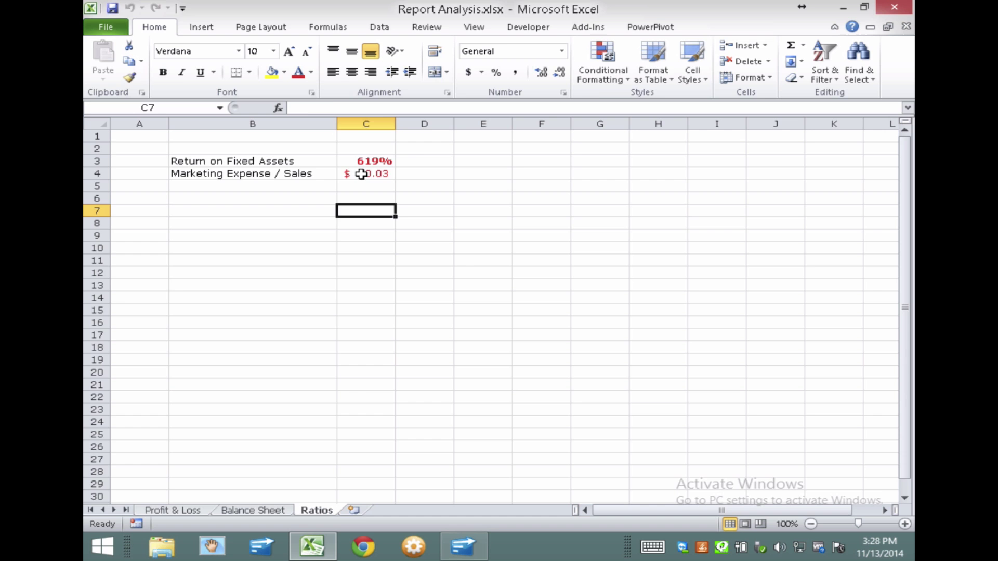
click(363, 173)
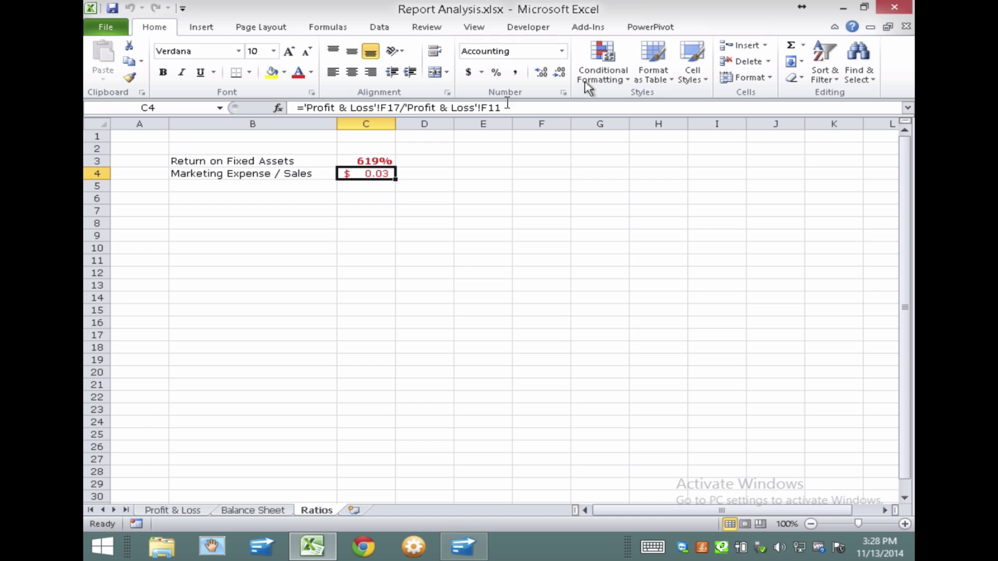
click(497, 73)
click(447, 281)
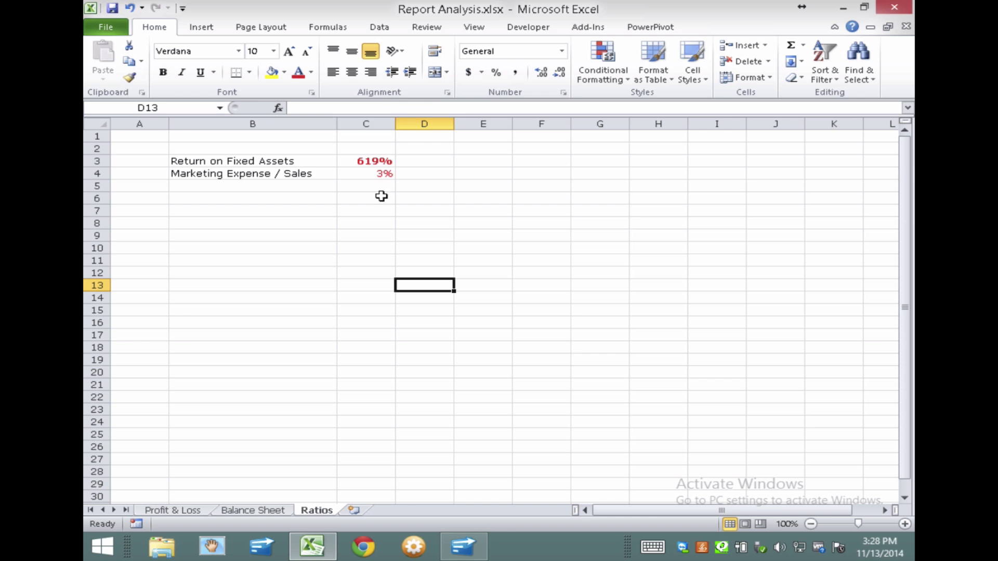
- Check the Nov 18 column on the Profit & Loss sheet, then close Excel
click(260, 511)
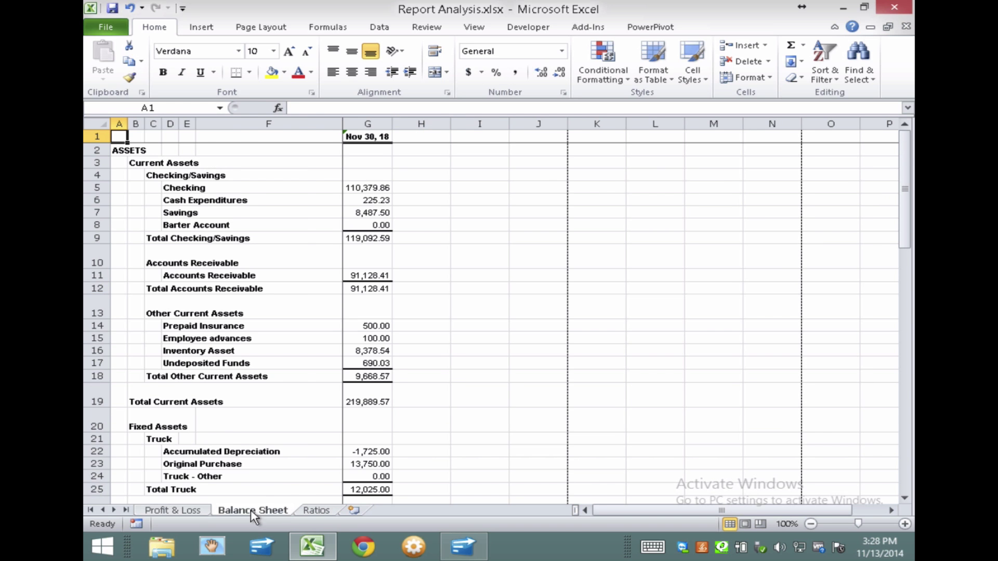
click(195, 512)
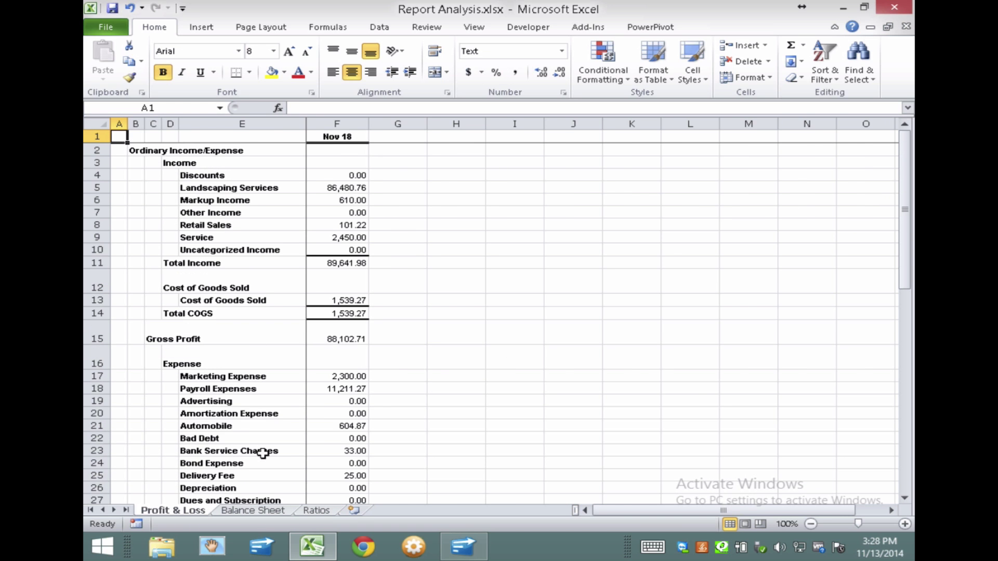
click(349, 138)
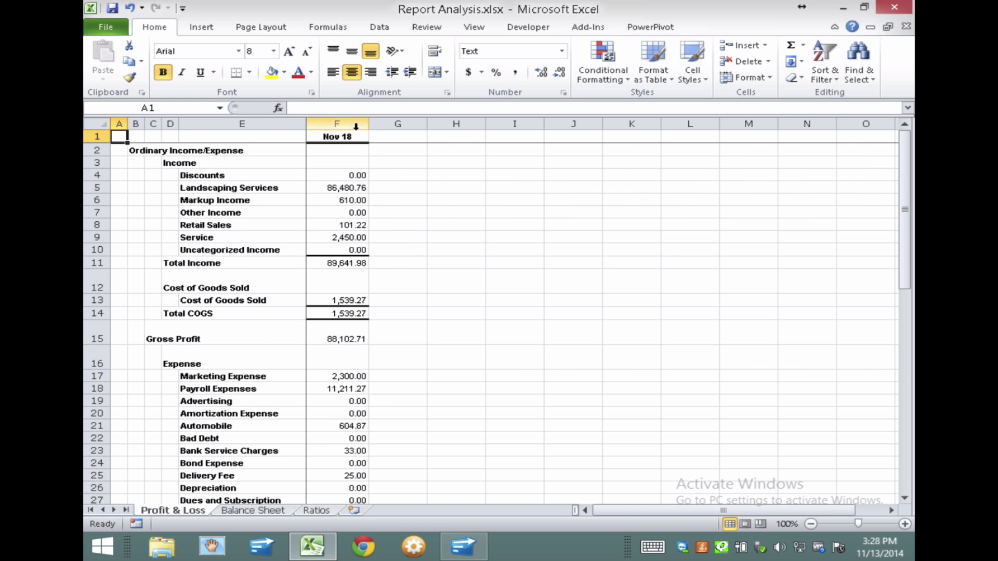
click(895, 7)
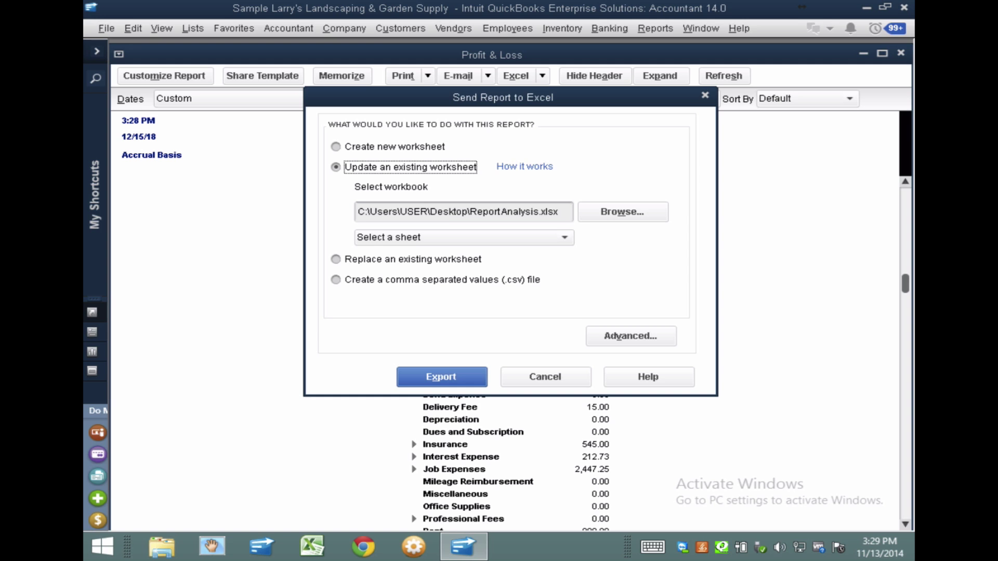
- Export the October Profit & Loss into the workbook's Profit & Loss sheet, confirming the overwrite
click(421, 240)
click(405, 274)
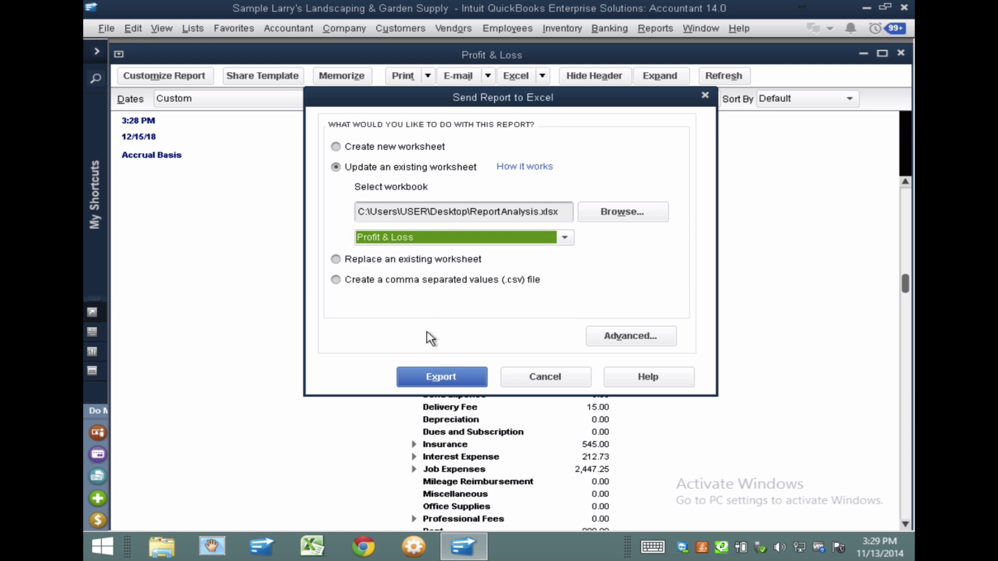
click(441, 376)
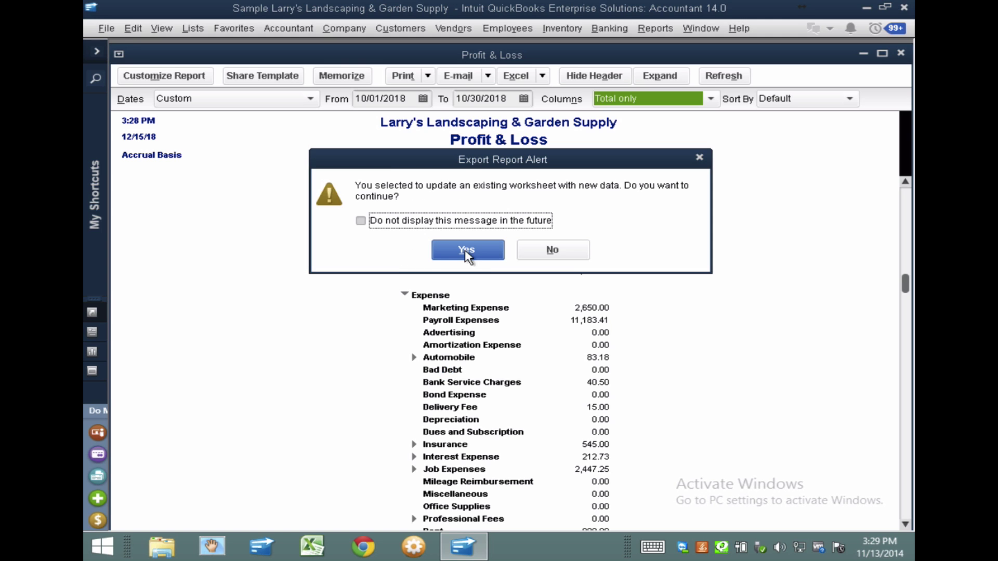
click(467, 252)
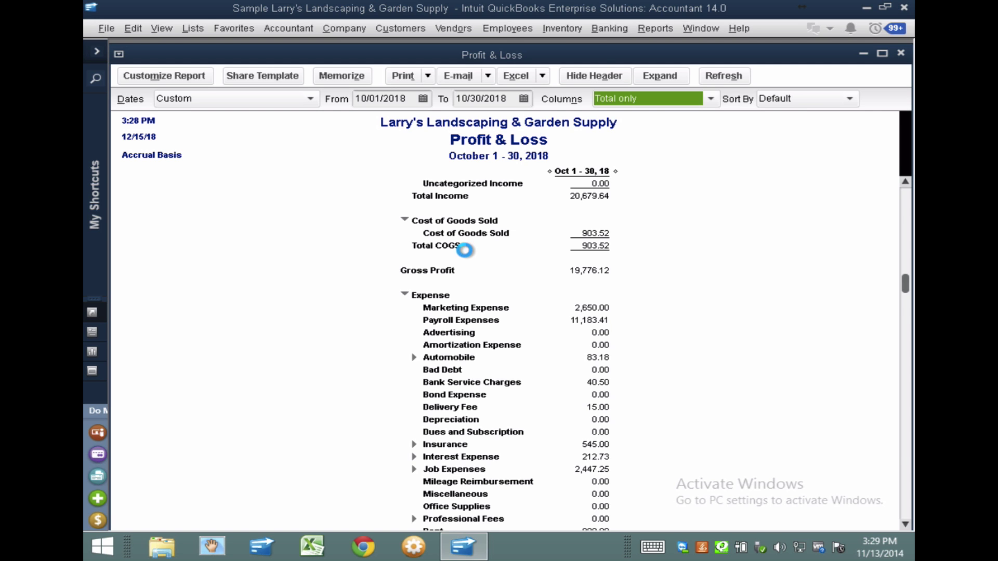
- Close the Balance Sheet report without memorizing it
click(696, 28)
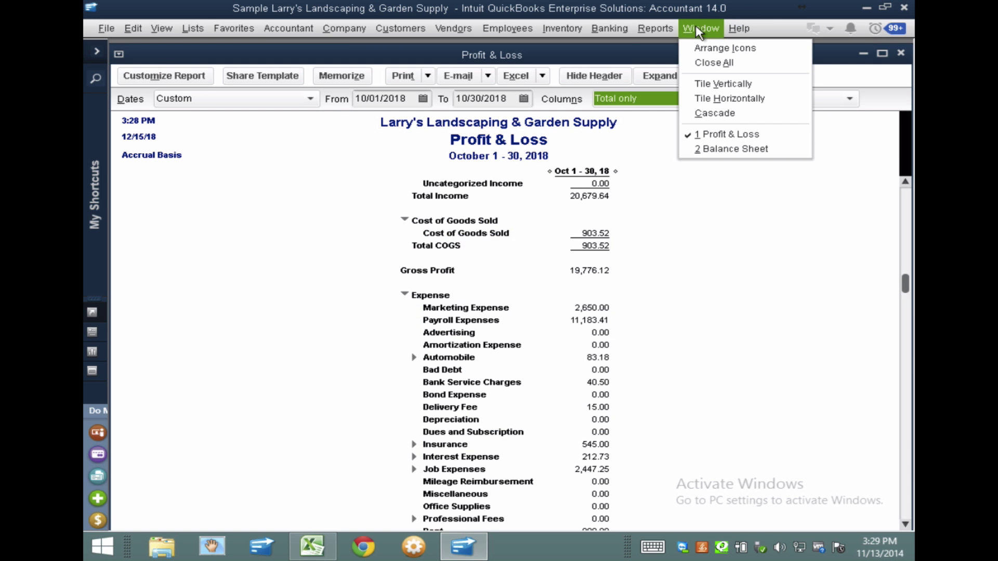
key(2)
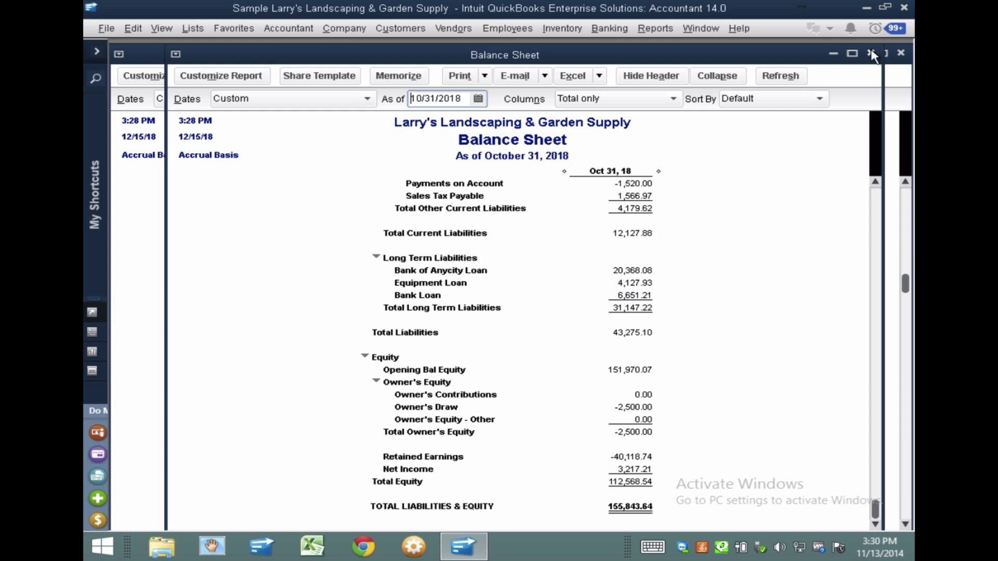
click(871, 52)
click(510, 260)
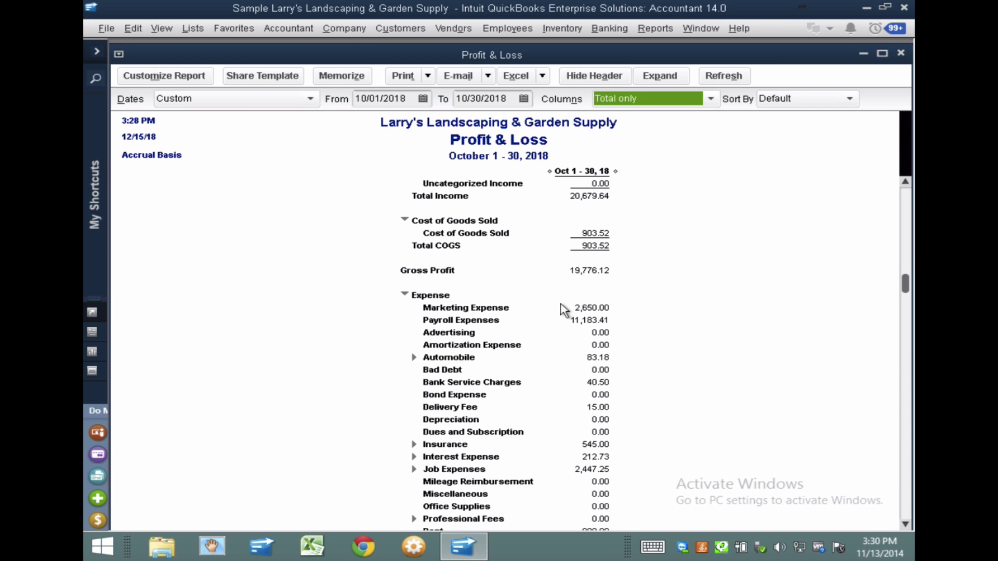
scroll(572, 310, up, 3)
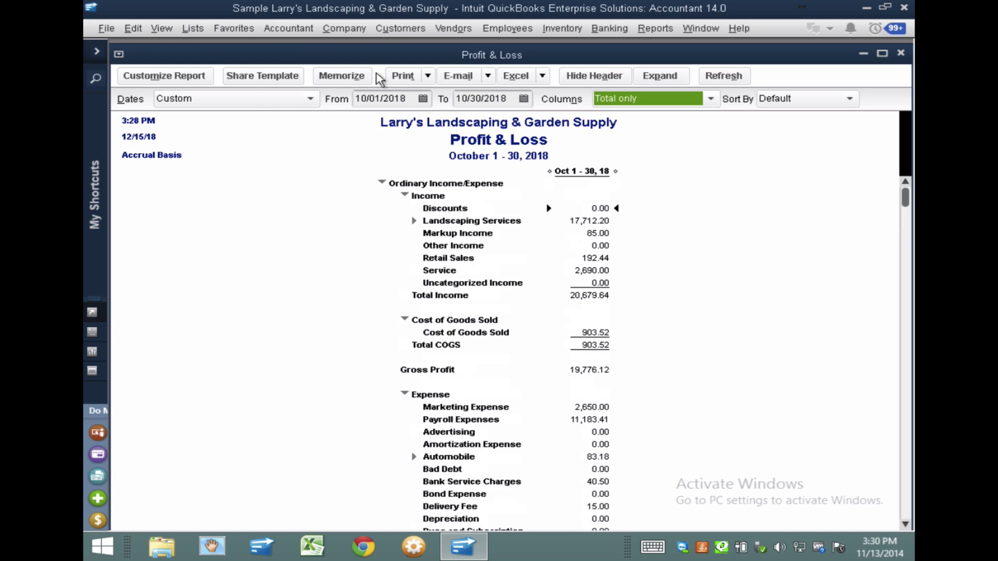
- Set the Profit & Loss to All transactions and drill into the Total Income transaction detail
click(232, 101)
scroll(210, 129, up, 2)
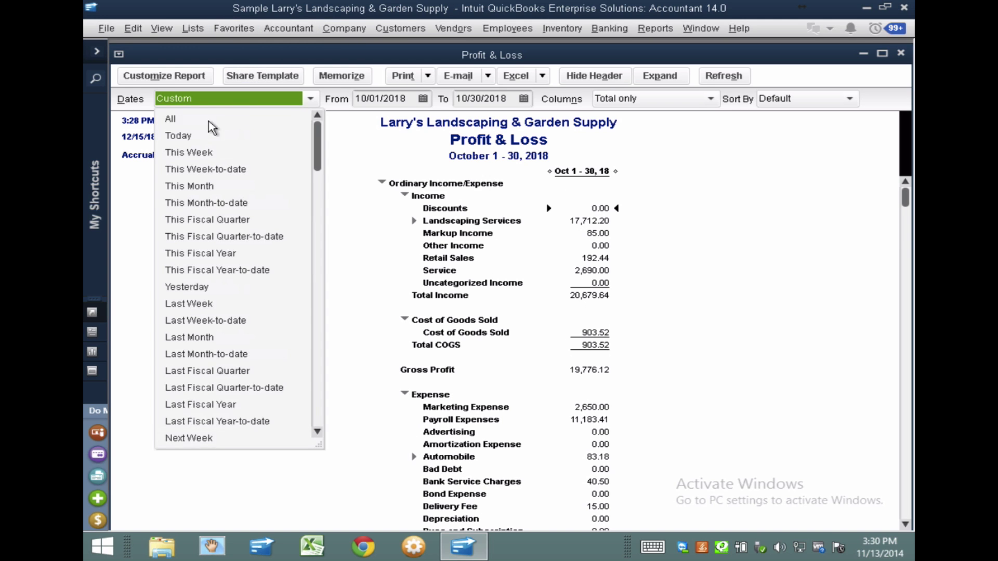
click(194, 120)
click(590, 297)
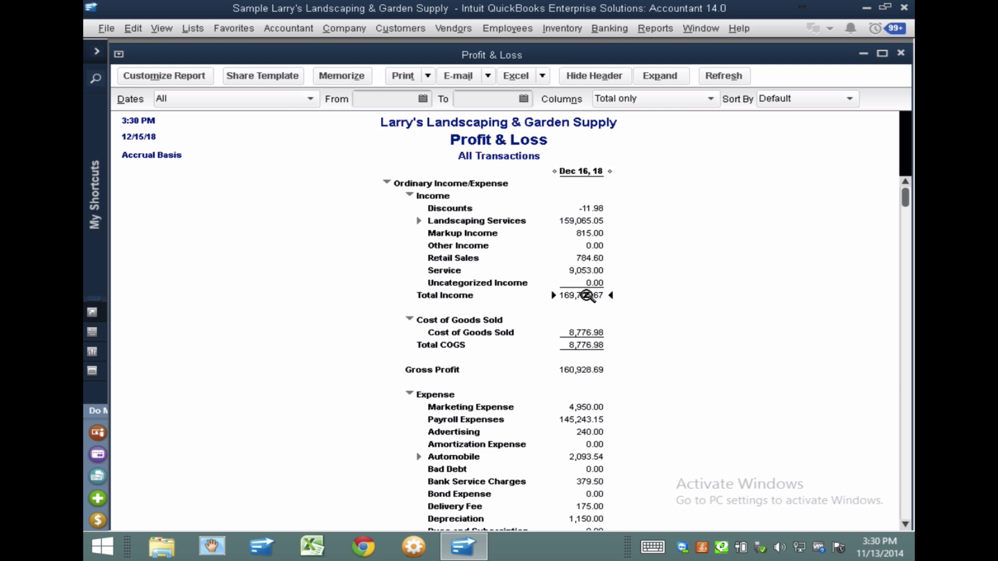
double_click(587, 296)
click(882, 54)
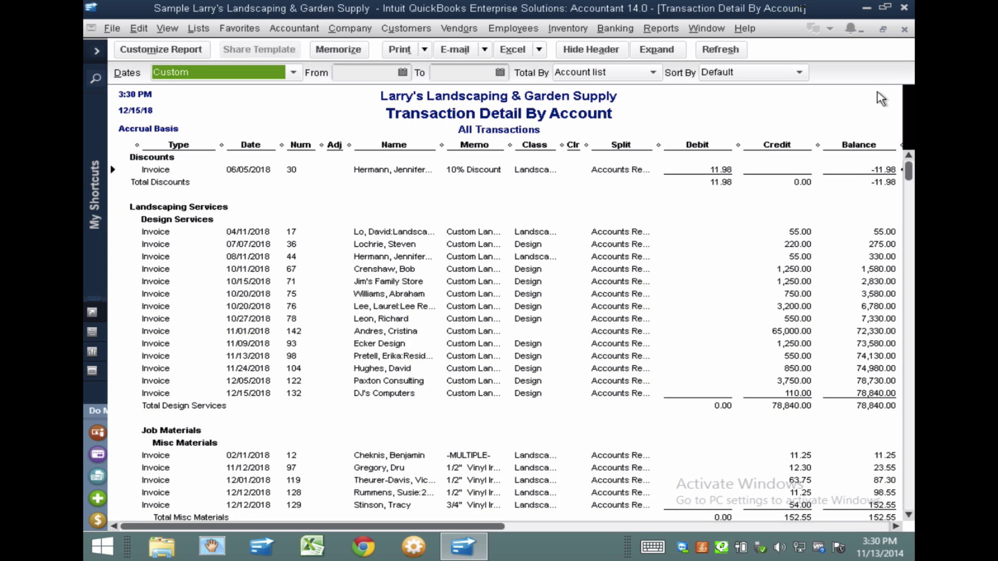
scroll(907, 184, down, 2)
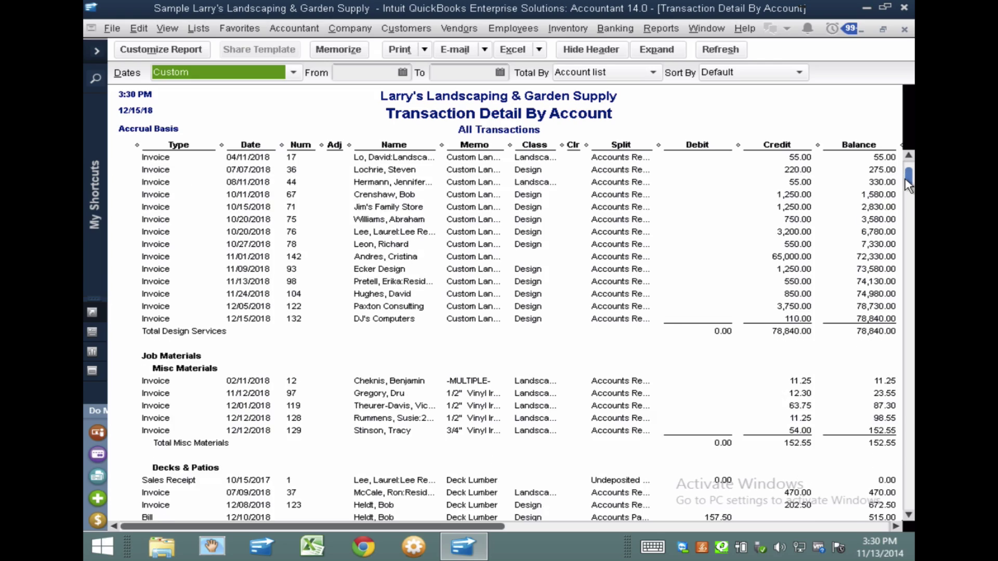
drag(907, 185, 909, 137)
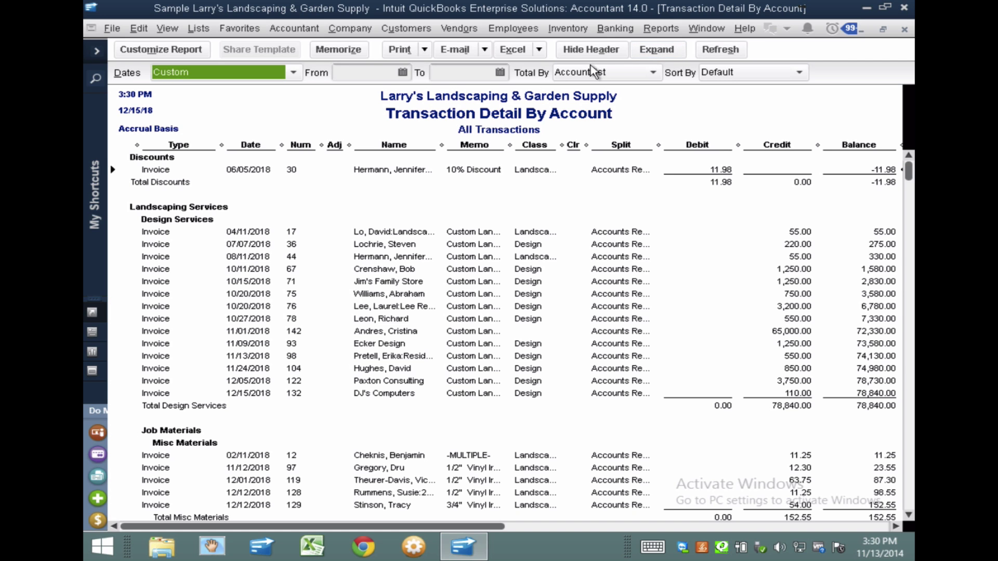
- Total the Transaction Detail By Account report by Total only and scroll through the results
click(622, 74)
scroll(616, 146, up, 2)
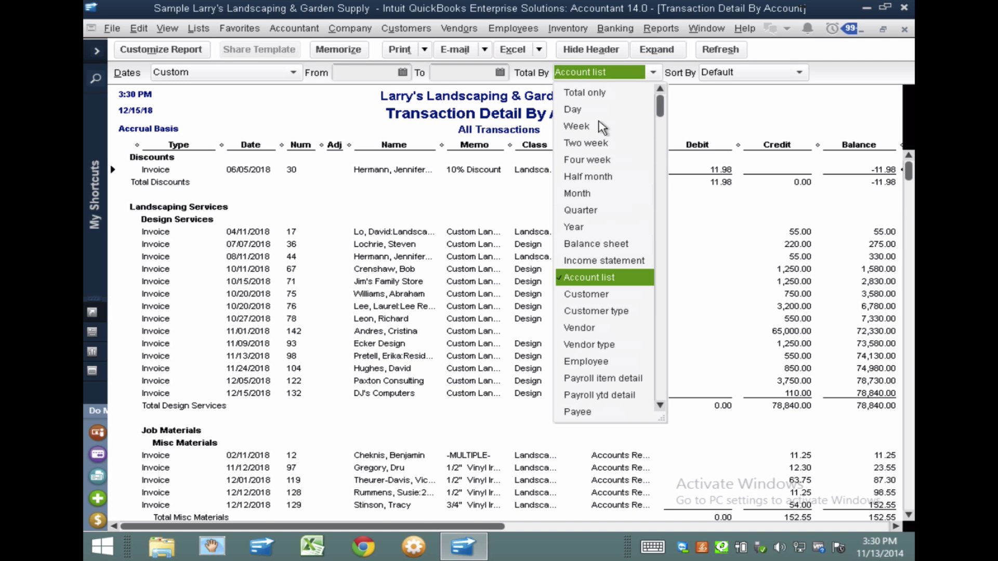
click(600, 99)
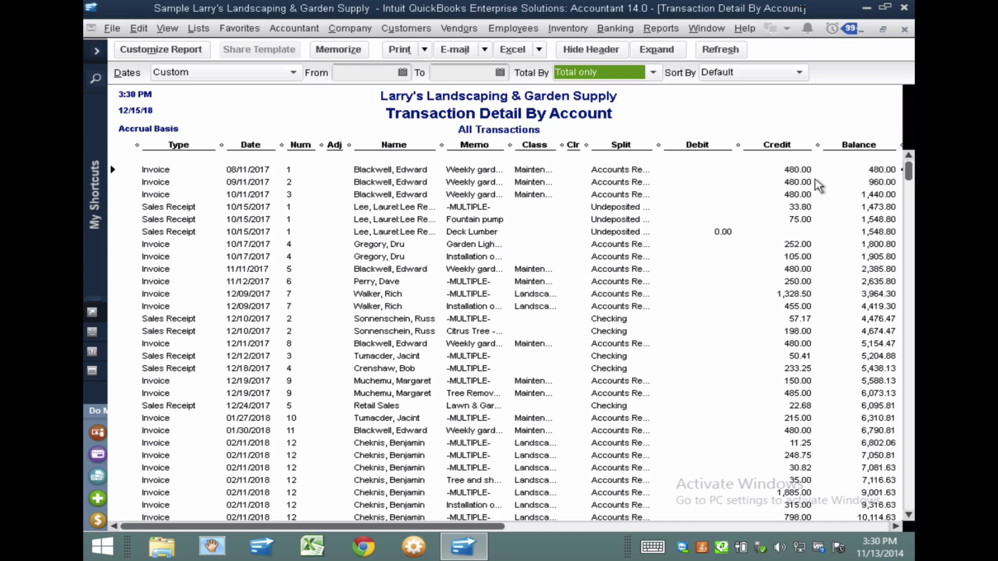
scroll(908, 185, down, 2)
drag(908, 185, 904, 138)
- Export the transaction detail report as a comma-separated values file, SALES DETAIL.CSV, on the desktop
click(539, 50)
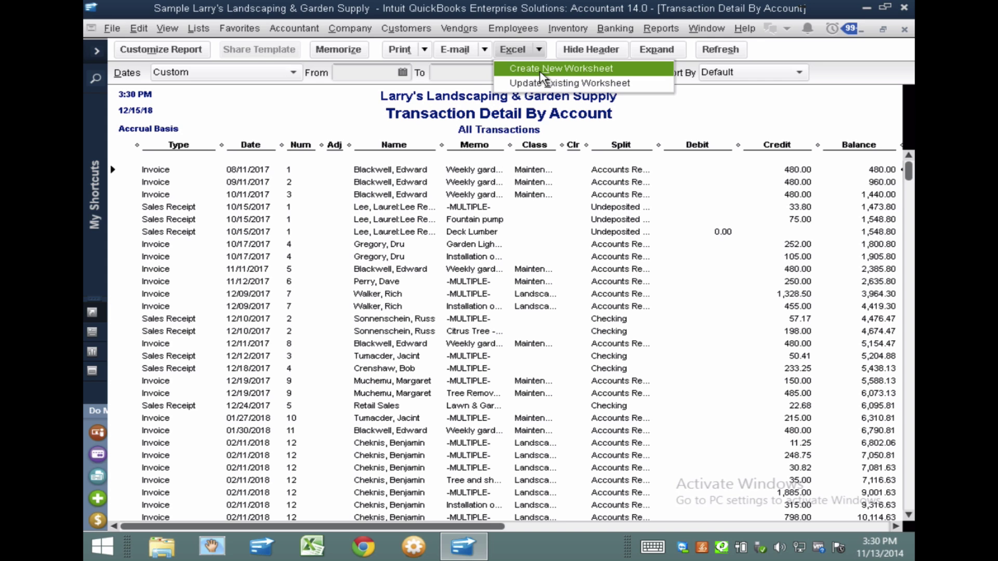
click(542, 70)
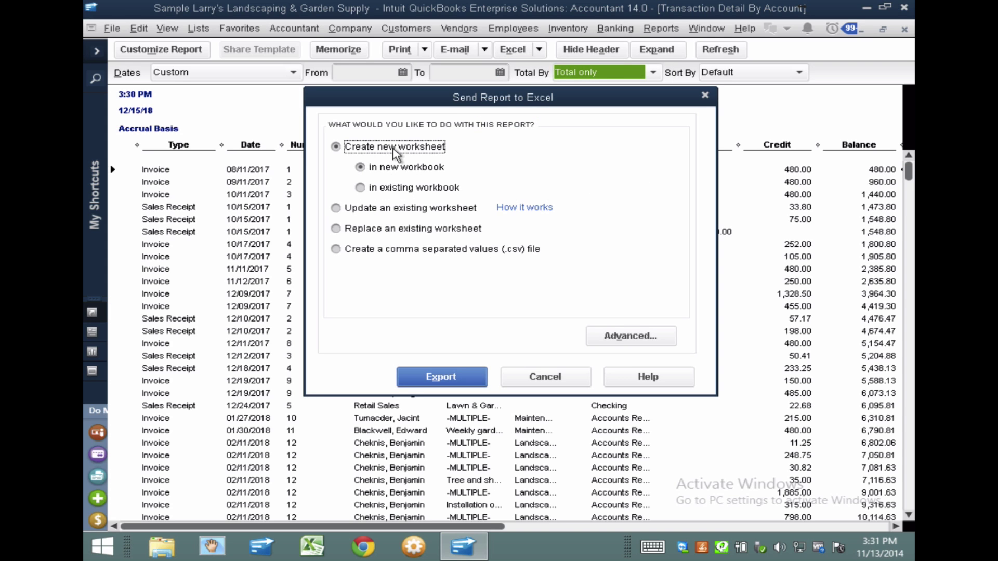
click(398, 250)
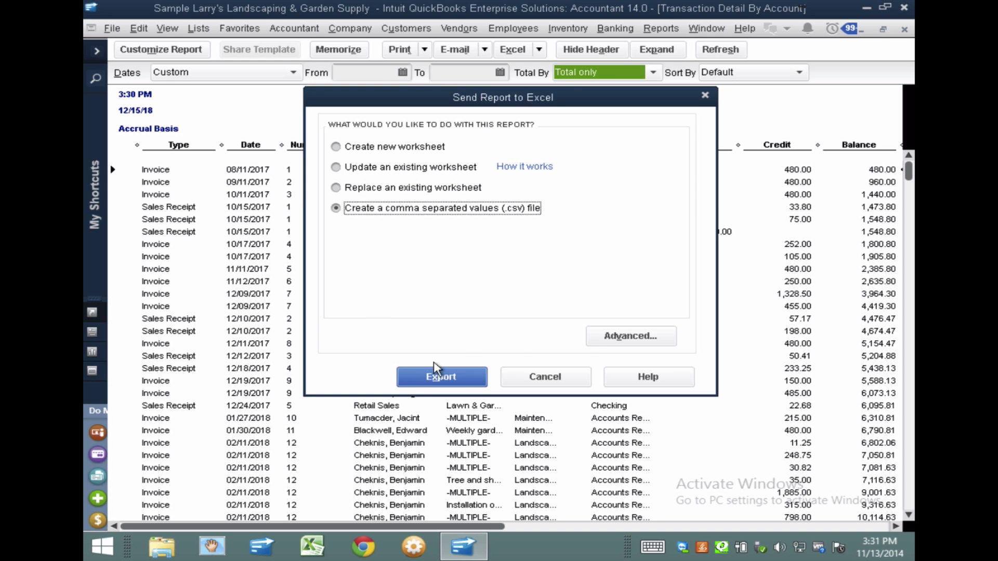
click(450, 376)
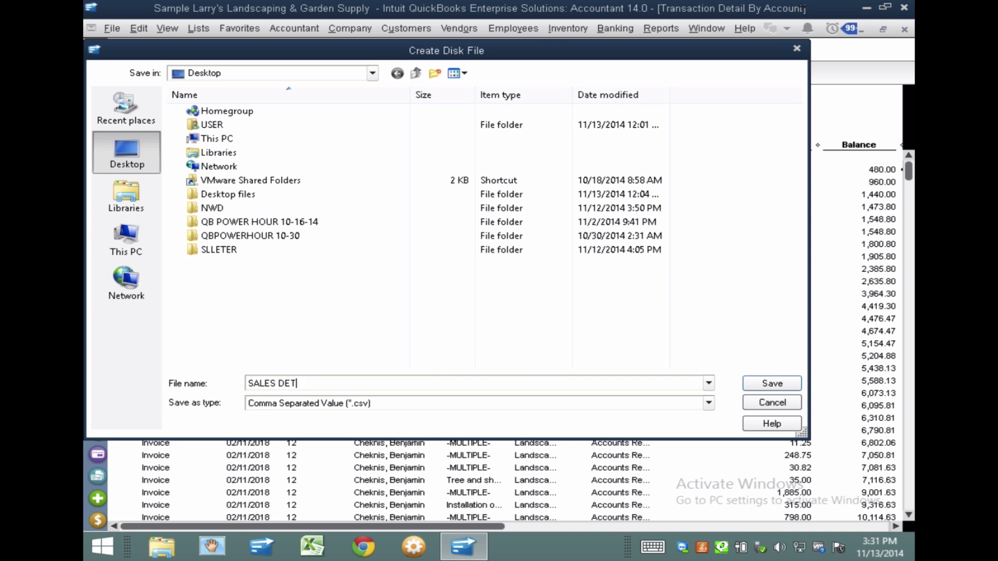
key(Return)
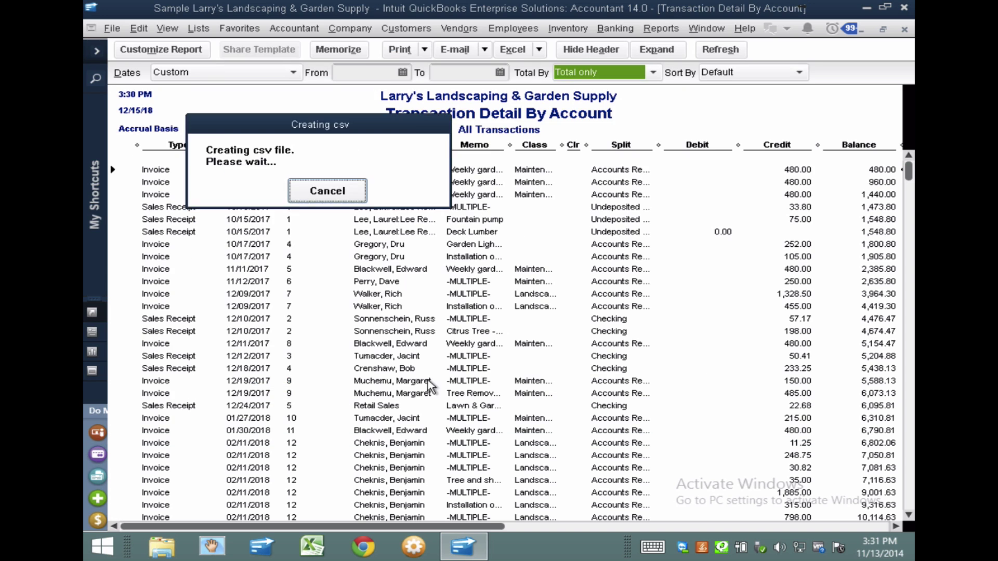
- Open SALES DETAIL.CSV in Excel and clear the contents of the Total row 297
click(867, 9)
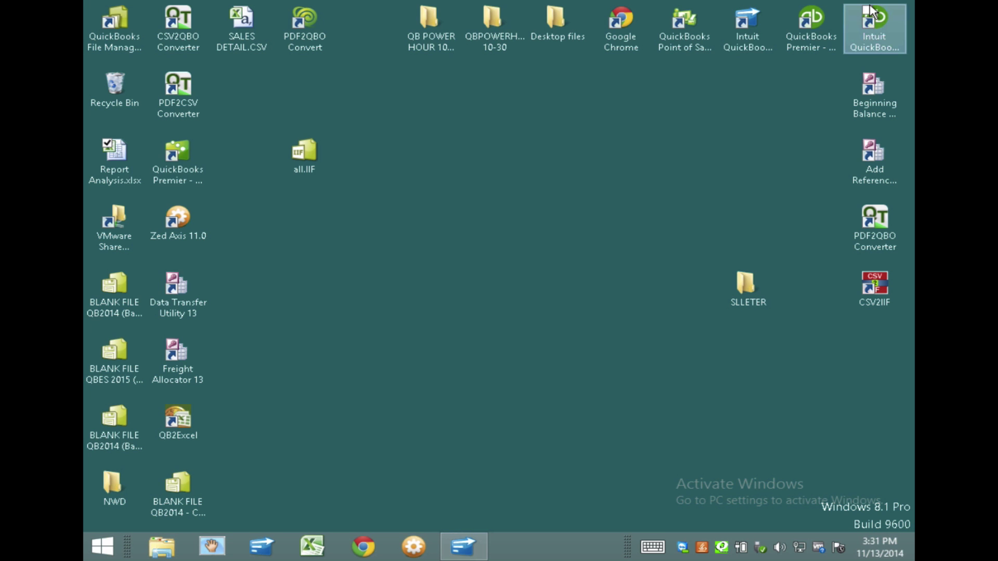
double_click(258, 30)
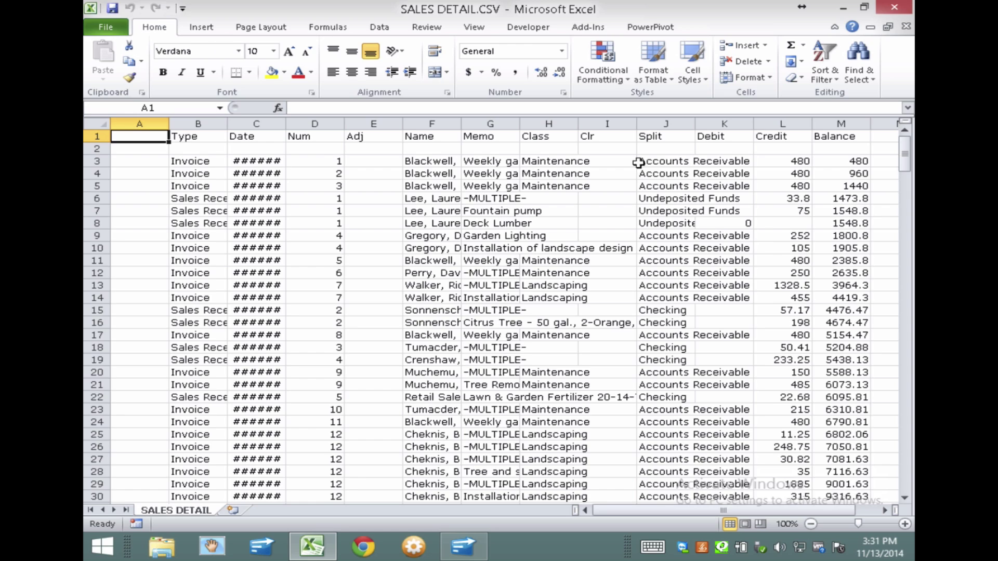
drag(905, 156, 882, 520)
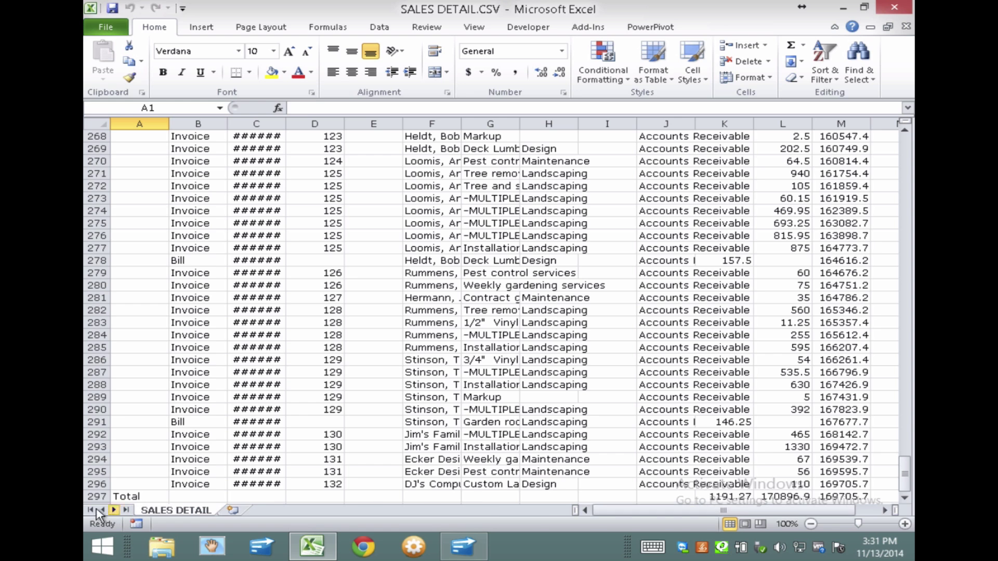
click(88, 496)
scroll(357, 439, down, 4)
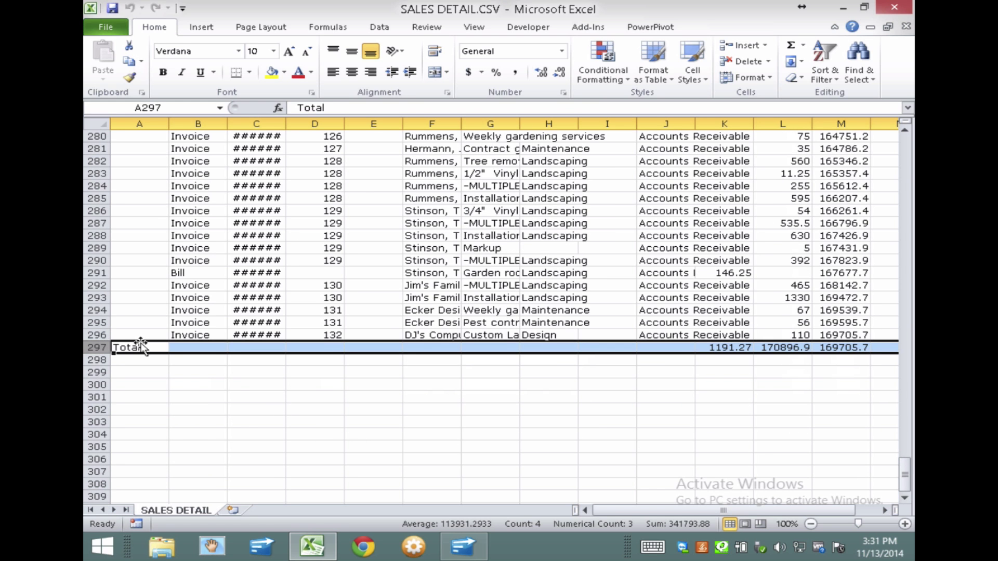
right_click(94, 347)
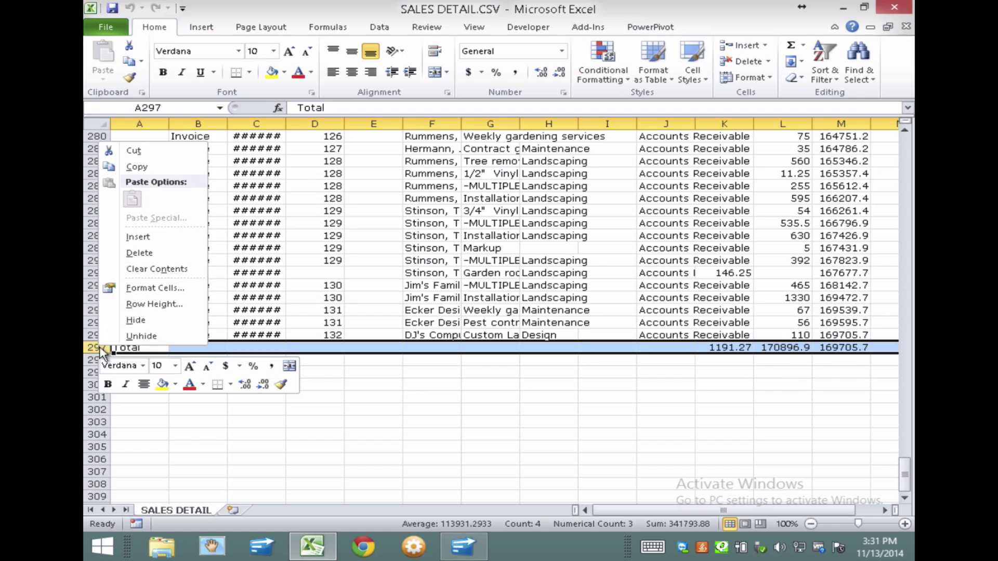
click(146, 267)
- Delete the empty column A and the blank row 2
scroll(406, 261, up, 20)
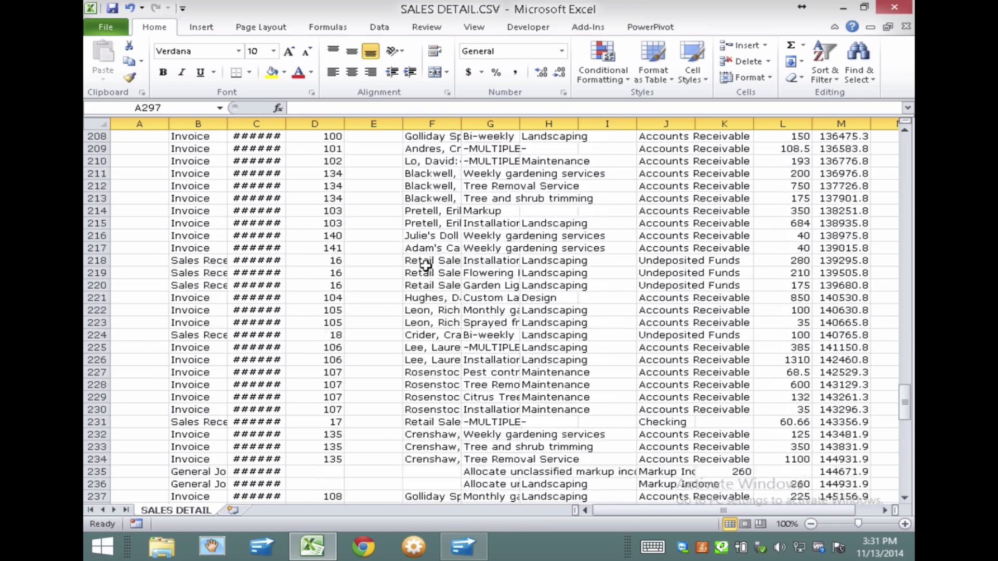
scroll(426, 264, up, 20)
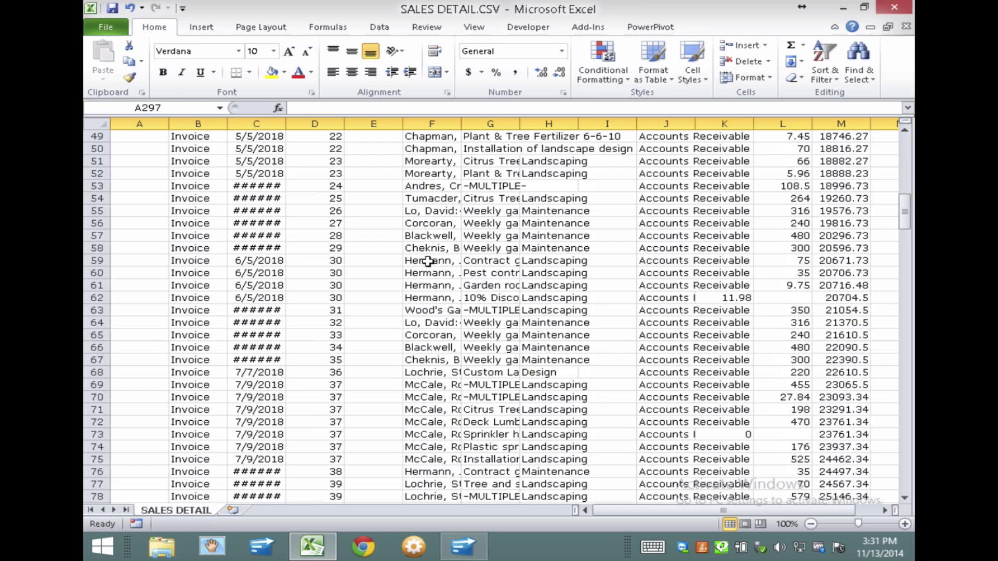
click(138, 123)
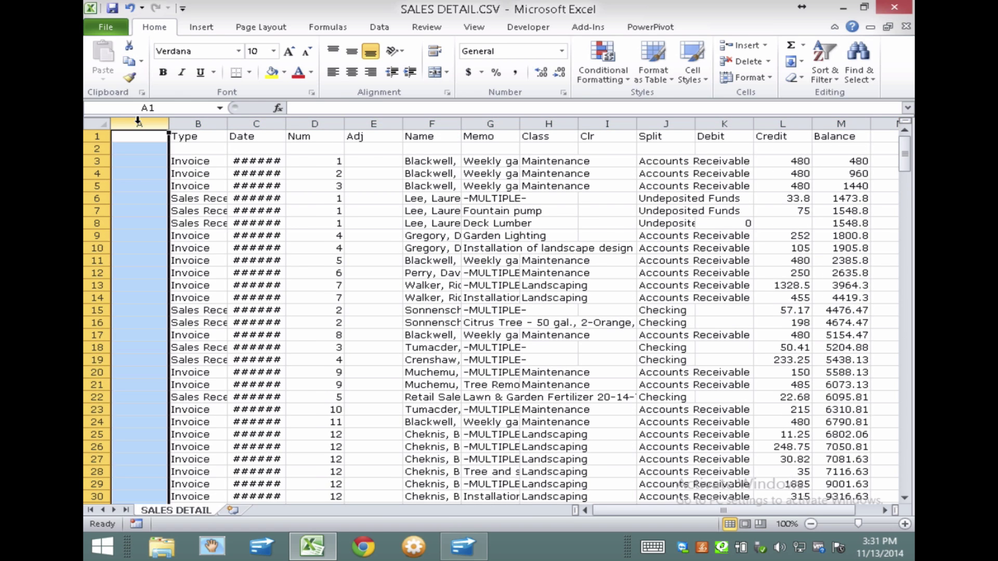
right_click(140, 122)
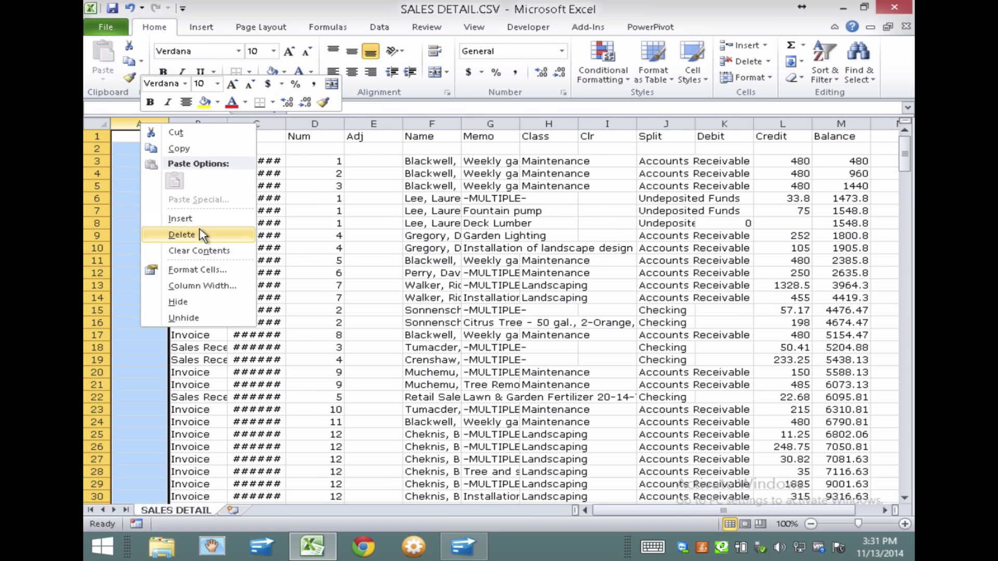
click(202, 234)
click(99, 149)
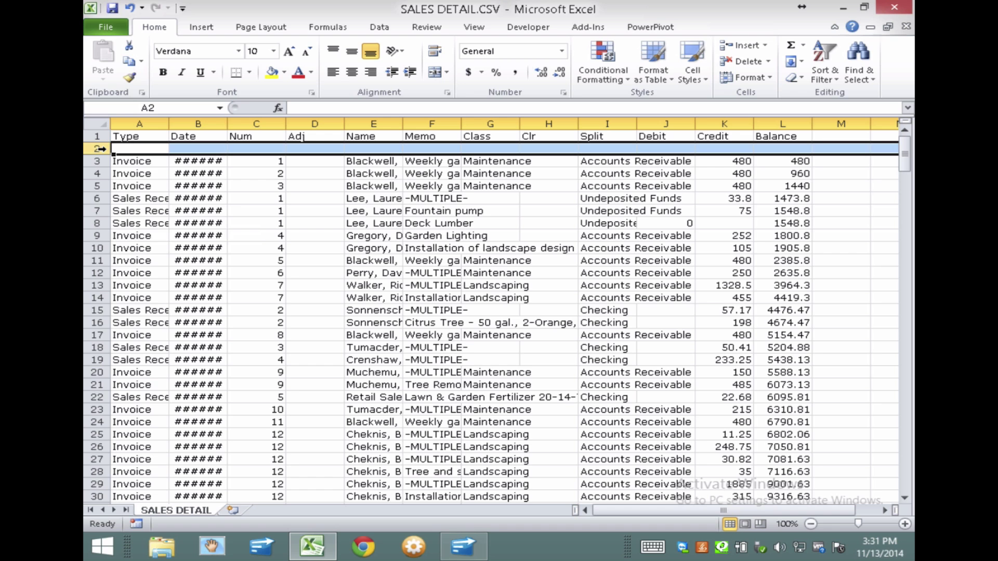
right_click(99, 148)
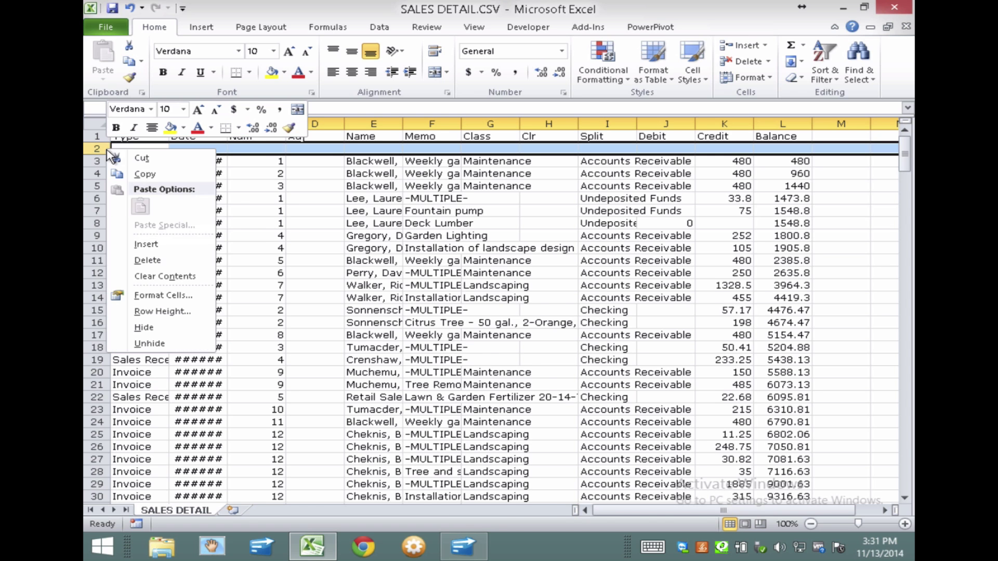
click(136, 244)
click(315, 198)
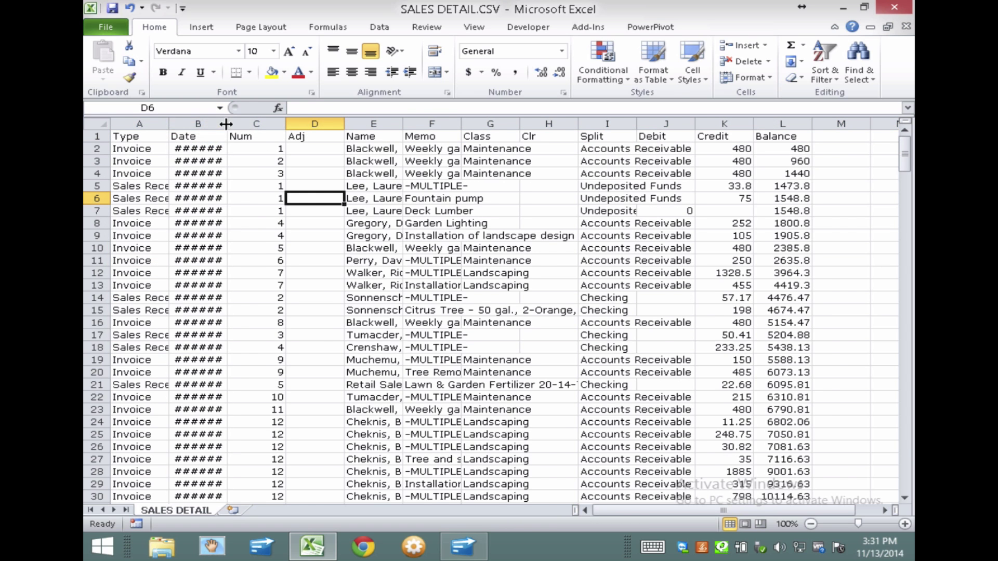
- Widen the Date column so full dates show, and select a cell inside the sales data
drag(227, 124, 266, 124)
click(317, 252)
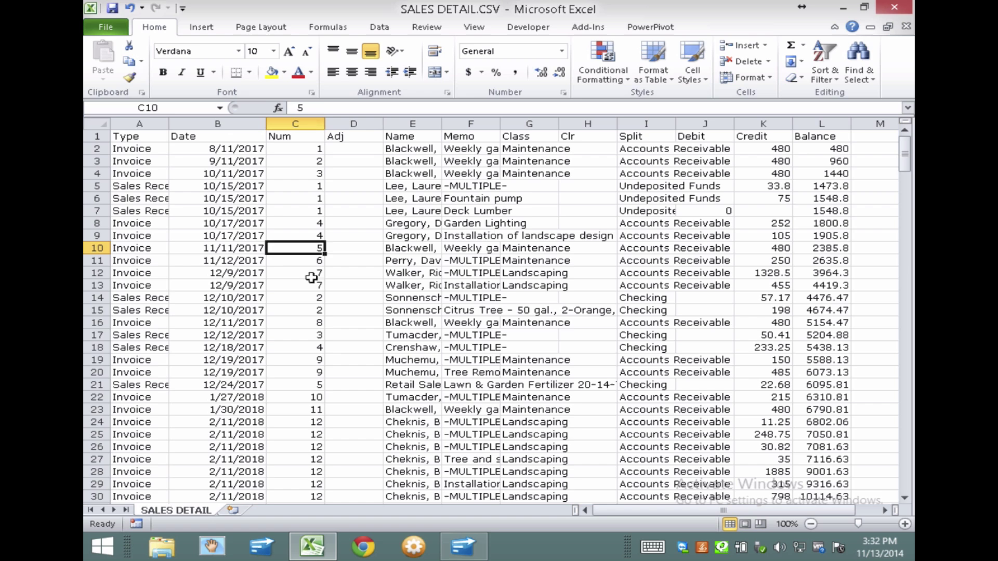
click(457, 185)
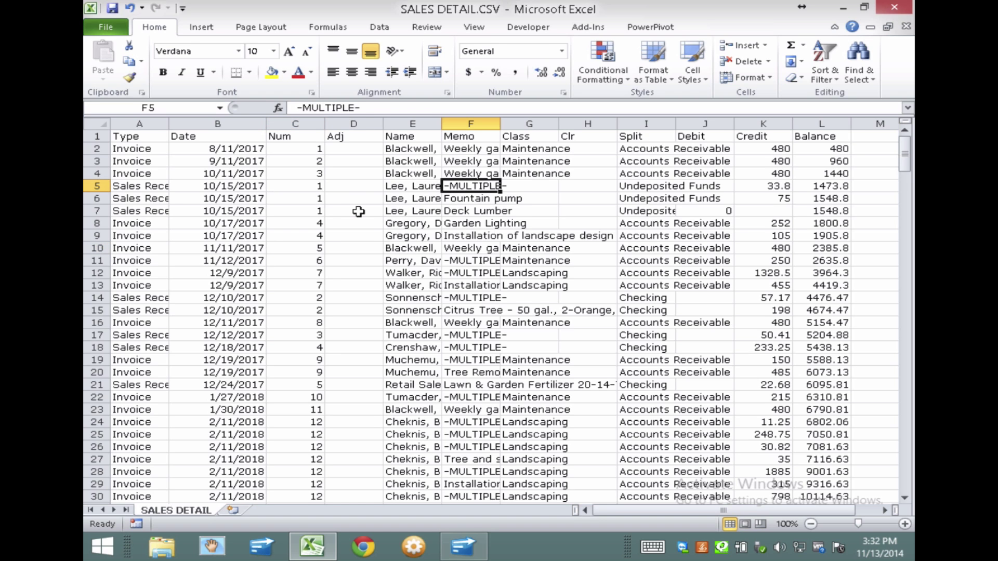
click(379, 27)
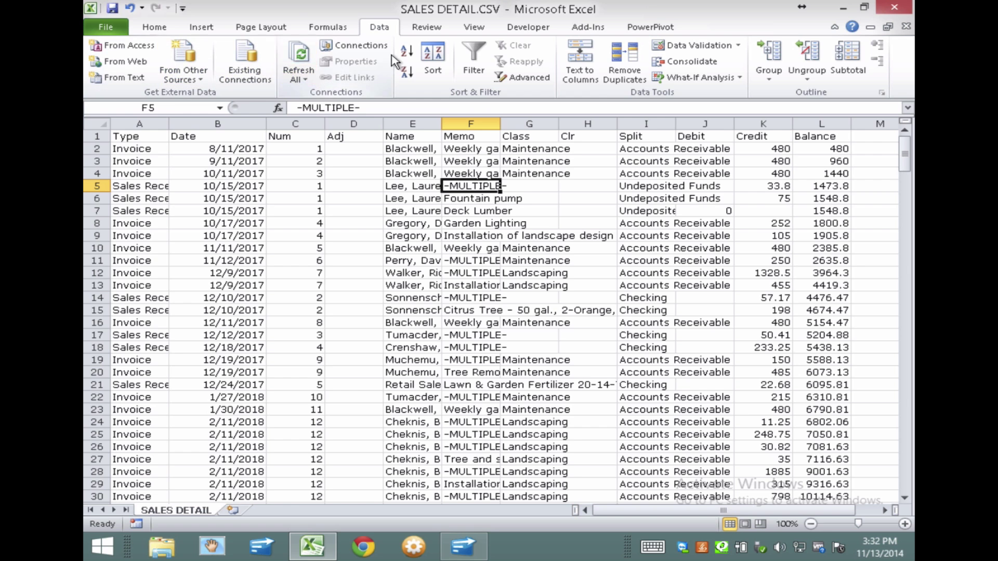
- Insert a PivotTable from the sales data range A1:L295 on a new worksheet
click(201, 27)
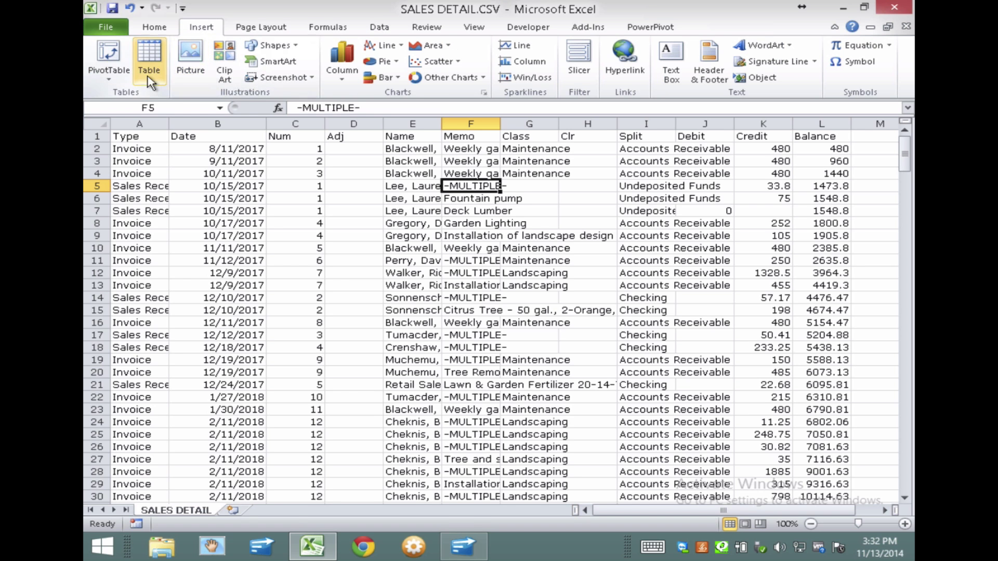
click(107, 53)
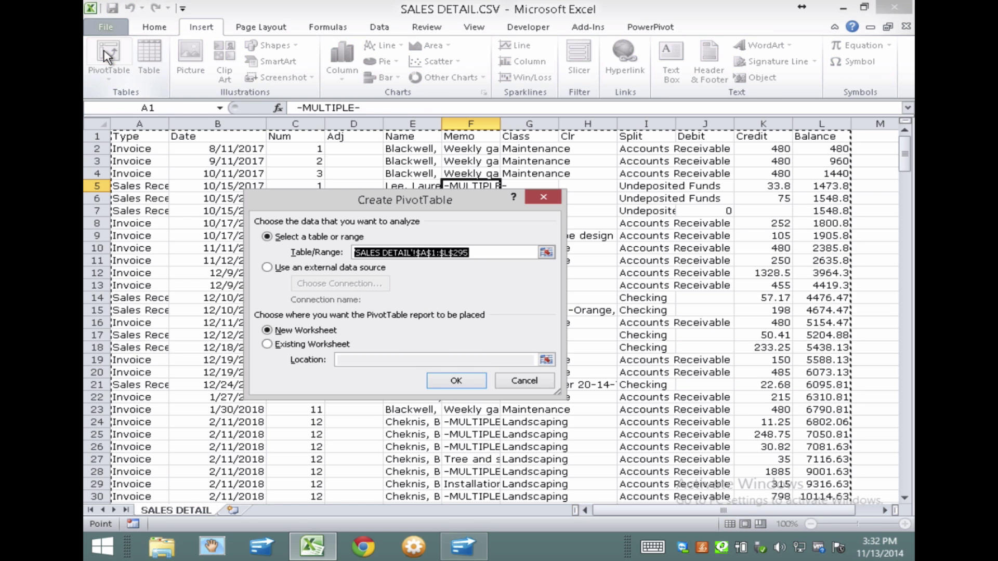
click(458, 384)
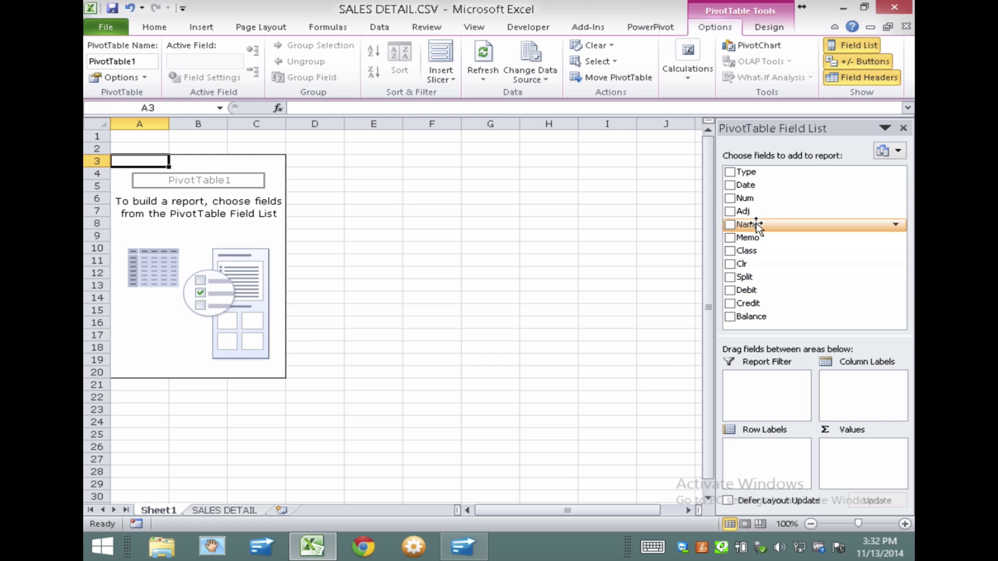
- Use Name as pivot row labels and filter by Type to show only Sales Receipt
drag(757, 224, 759, 461)
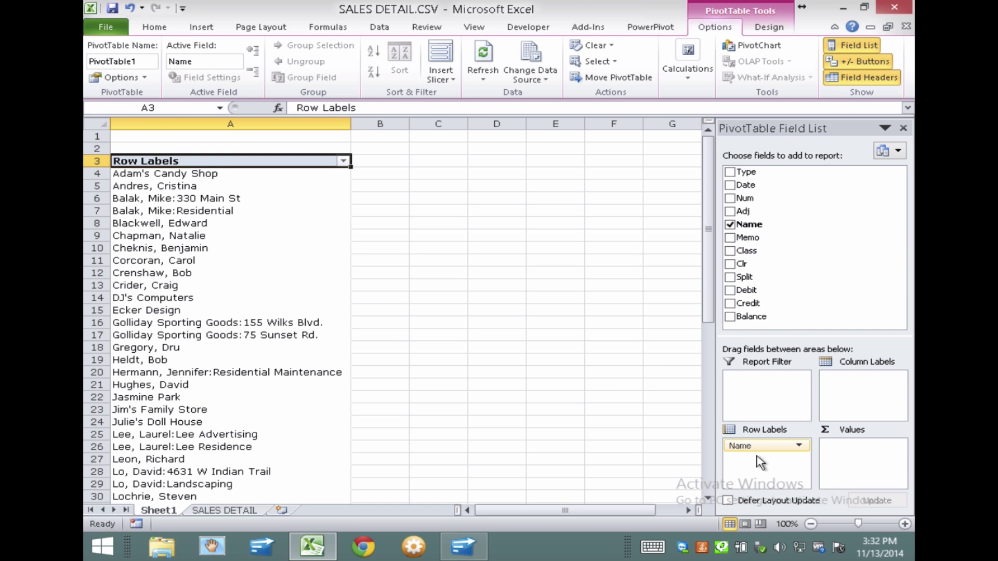
scroll(188, 165, down, 1)
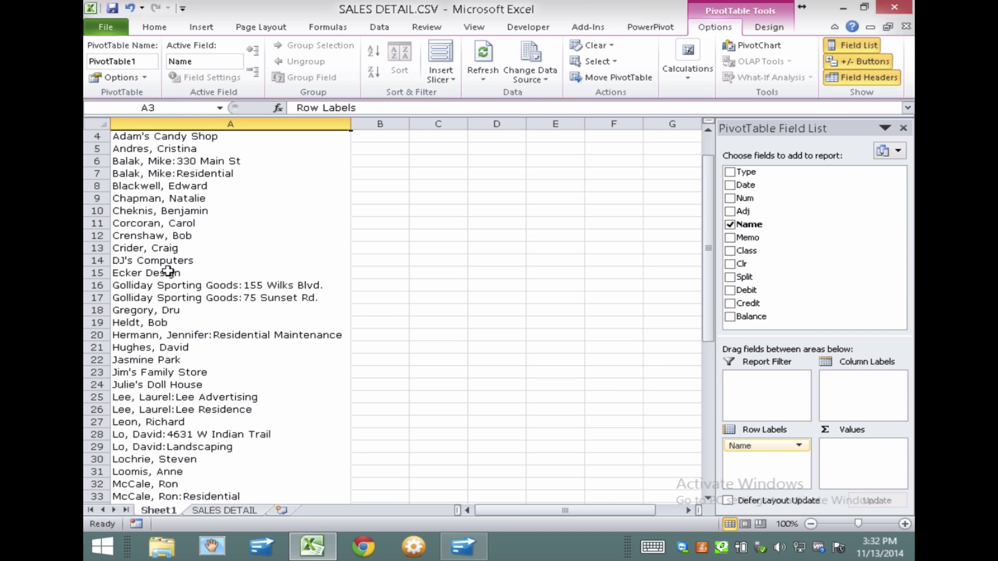
scroll(171, 276, up, 1)
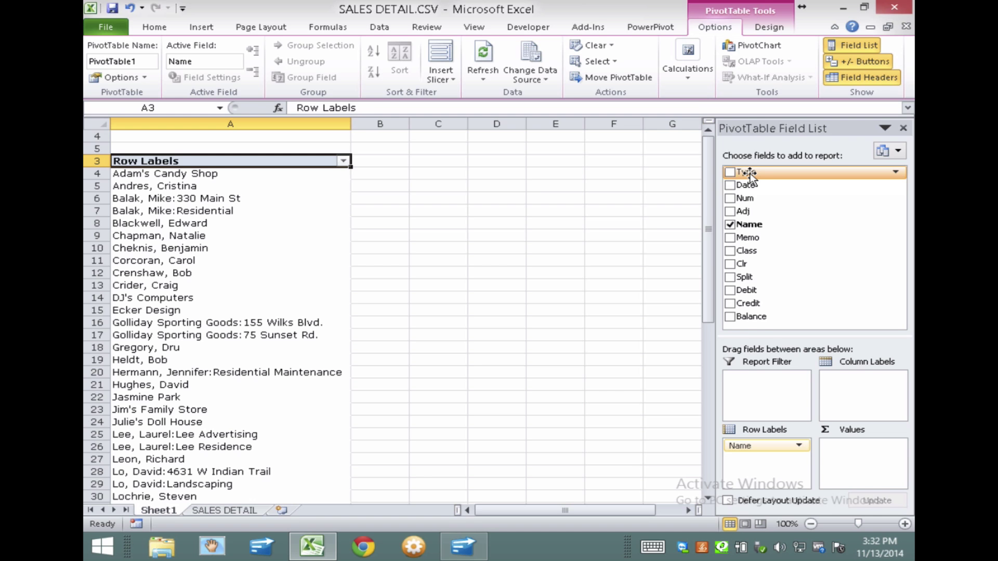
drag(750, 177, 759, 390)
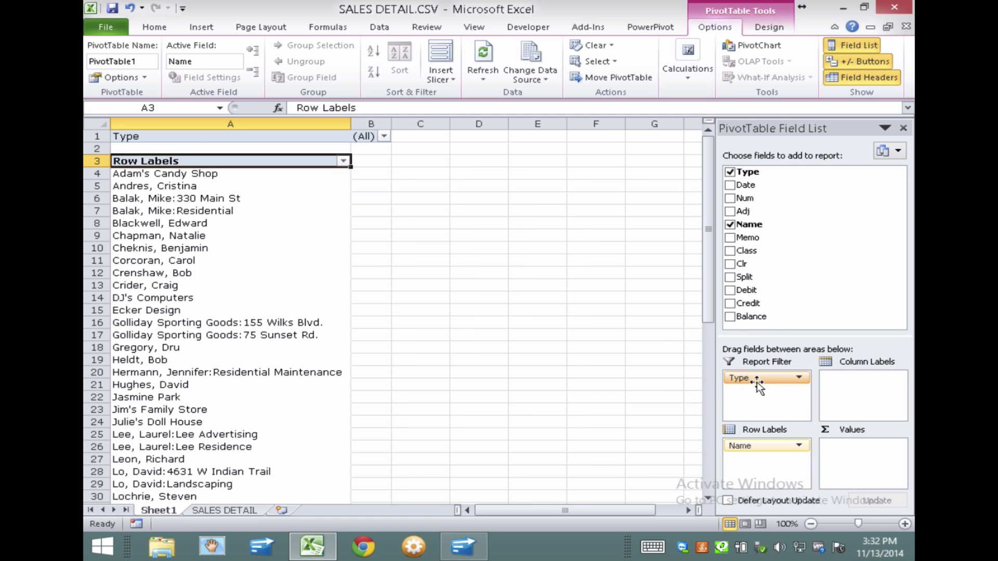
click(384, 137)
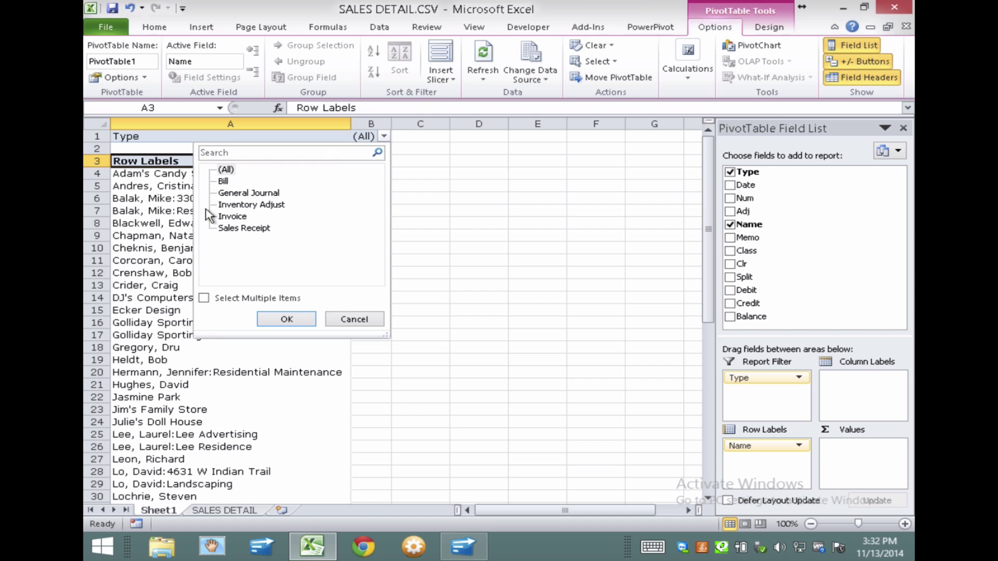
click(239, 229)
click(288, 319)
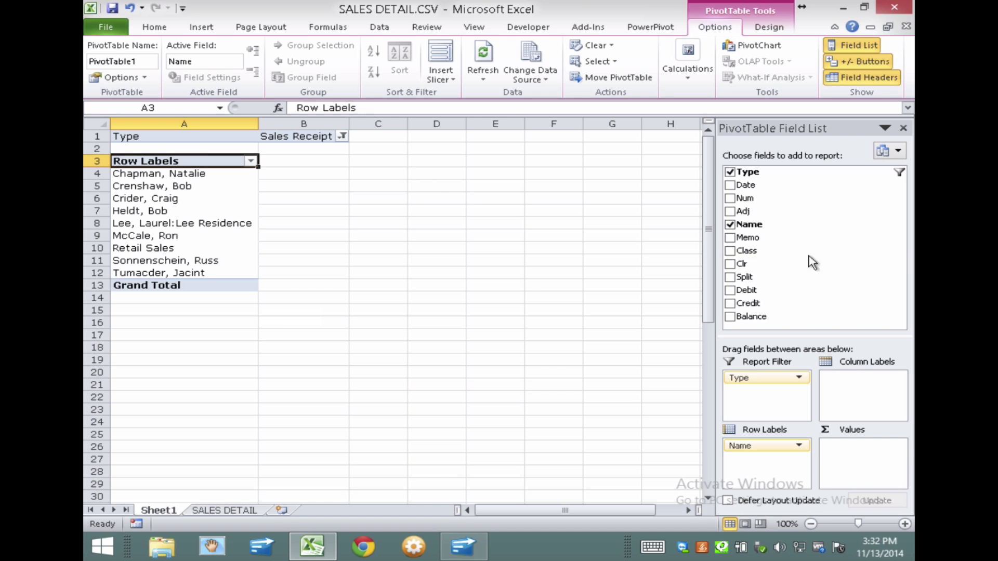
- Add Credit to the pivot values, summarized as Sum instead of Count
scroll(832, 260, down, 1)
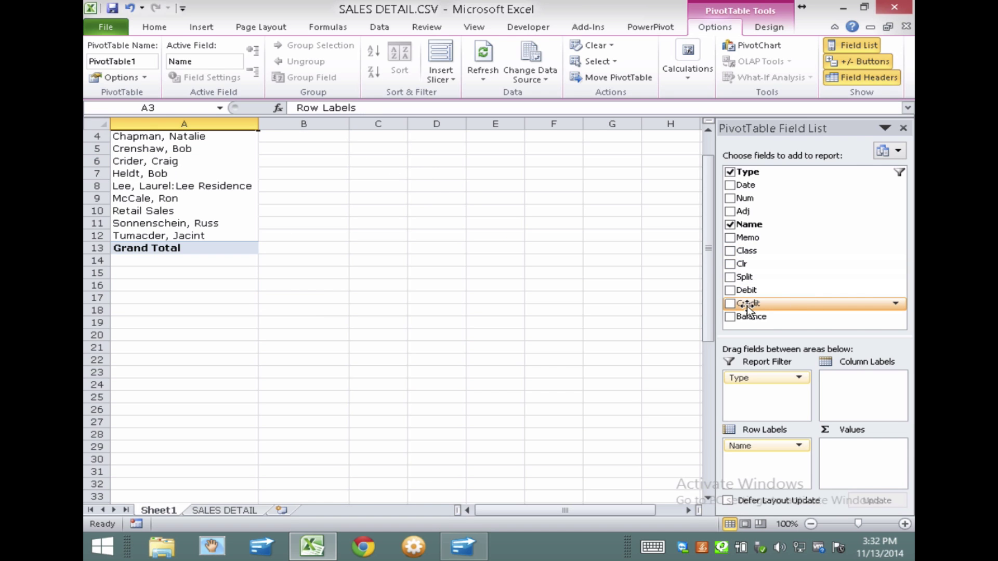
drag(743, 304, 871, 454)
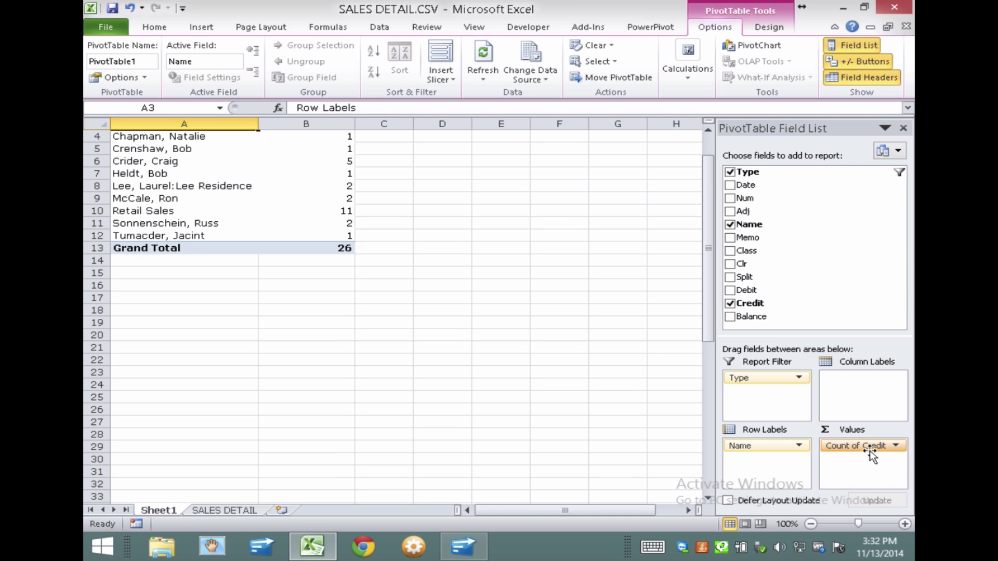
scroll(359, 206, up, 1)
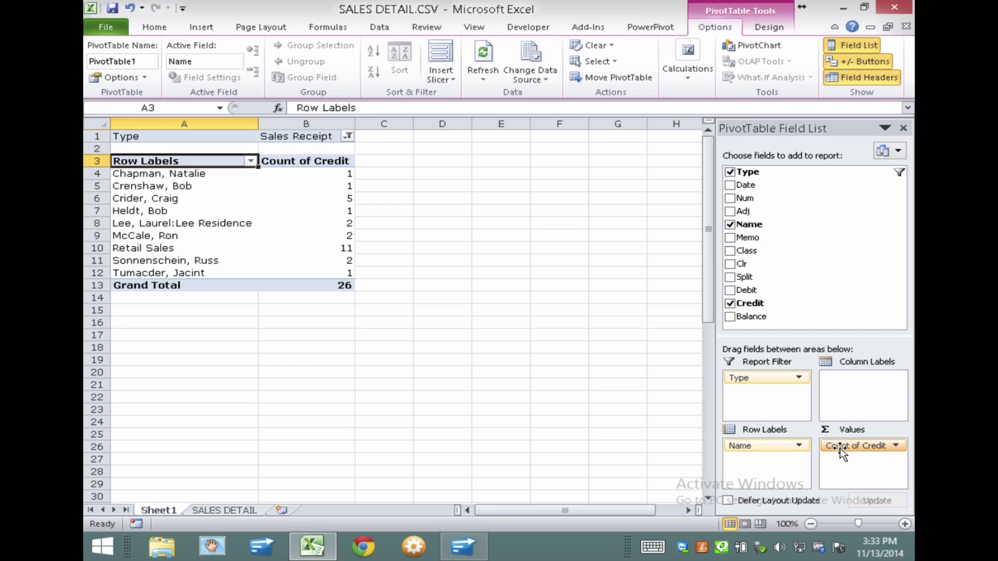
click(896, 446)
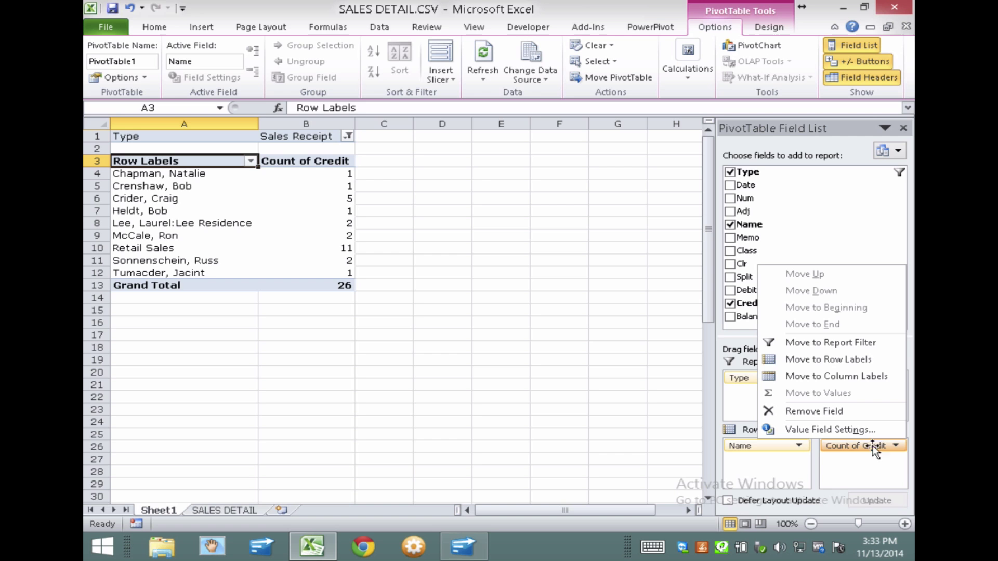
click(860, 429)
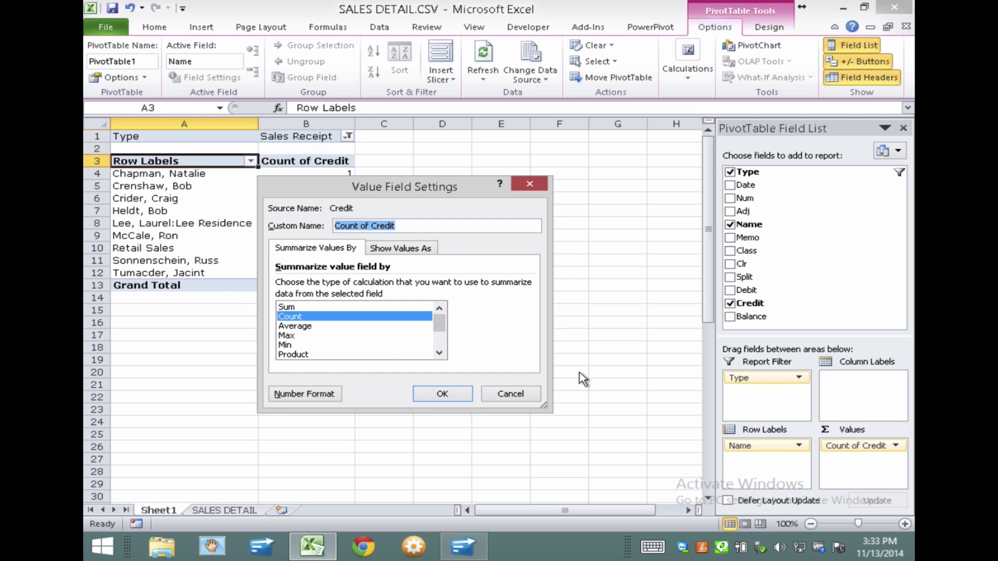
click(291, 308)
click(442, 394)
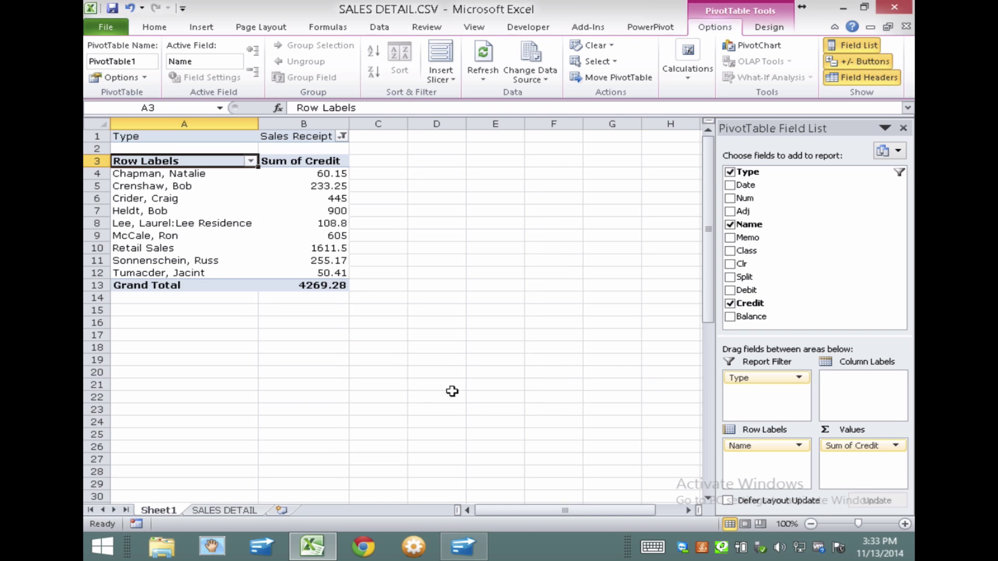
- Format the Sum of Credit column as accounting currency, totalling $4,269.28
drag(312, 165, 311, 286)
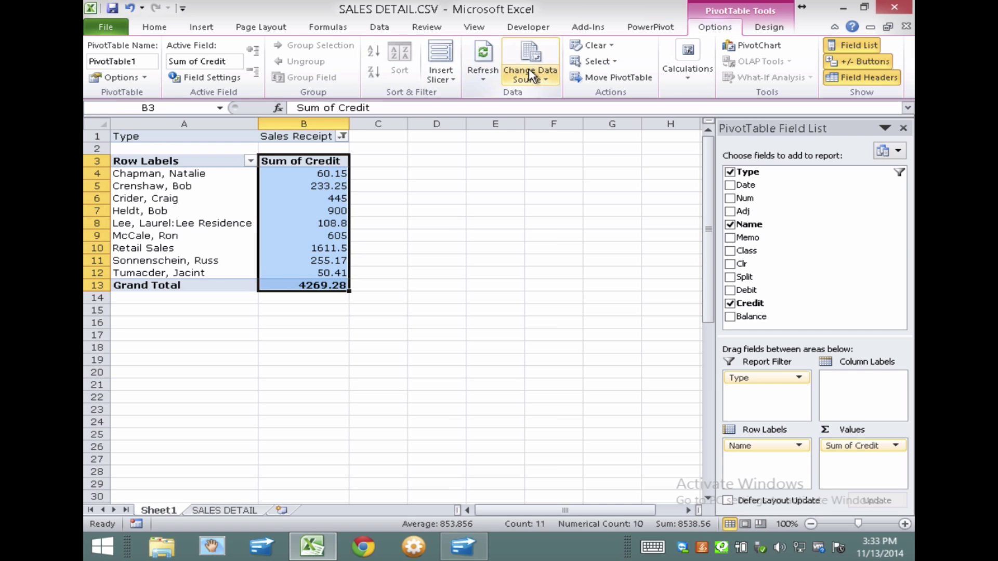
click(156, 27)
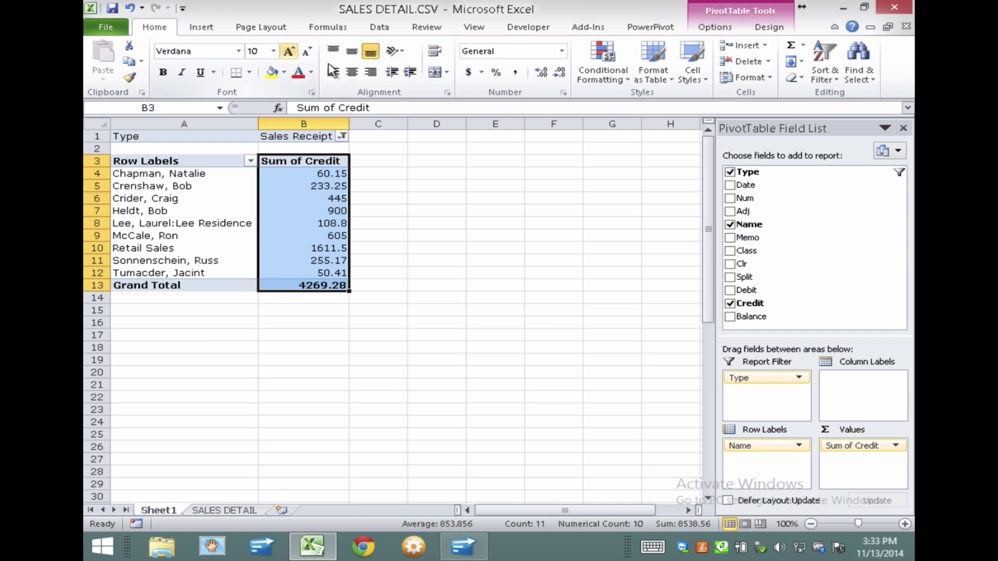
click(469, 73)
click(484, 187)
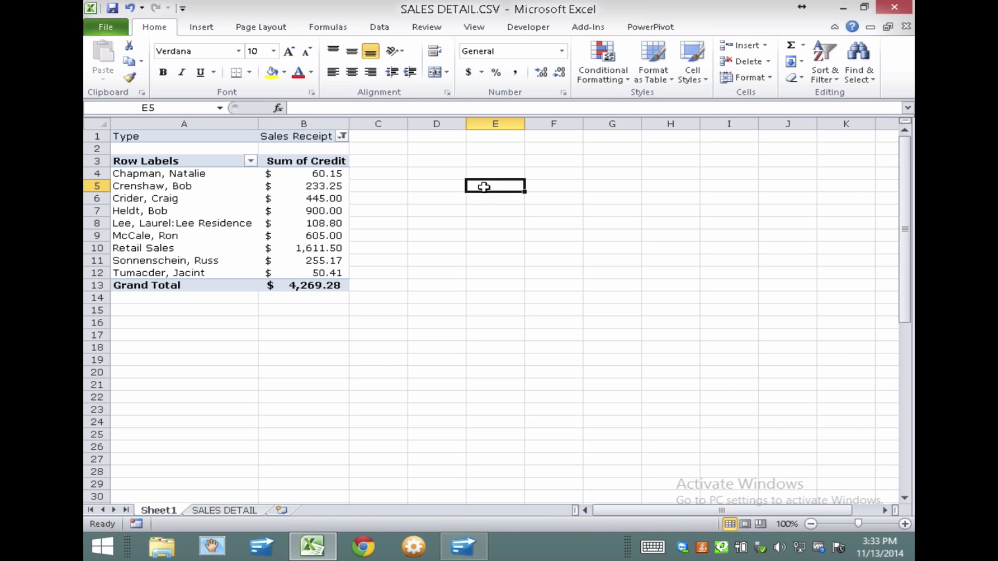
- Check the SALES DETAIL raw data, then return to the pivot on Sheet1
click(207, 181)
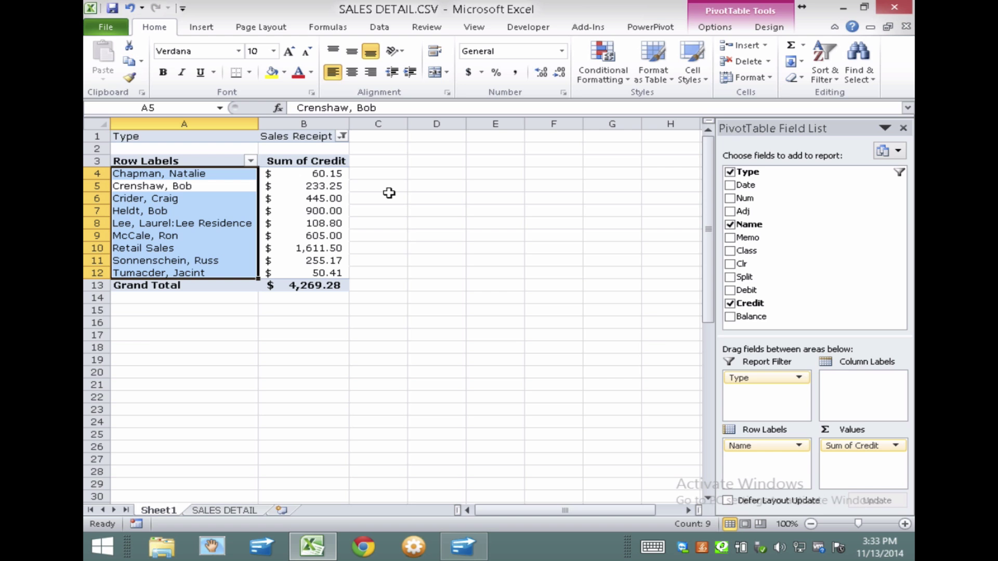
click(225, 511)
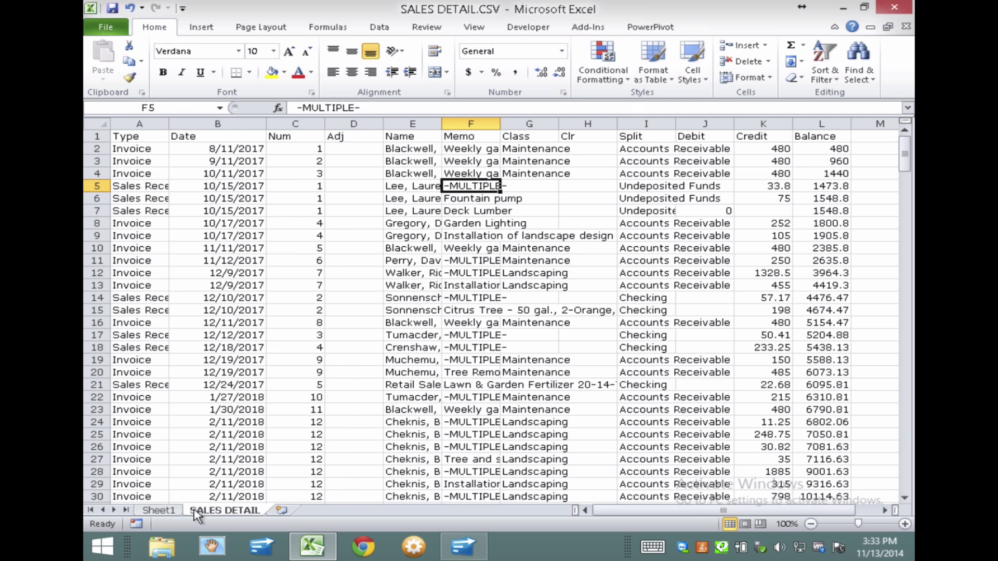
click(171, 511)
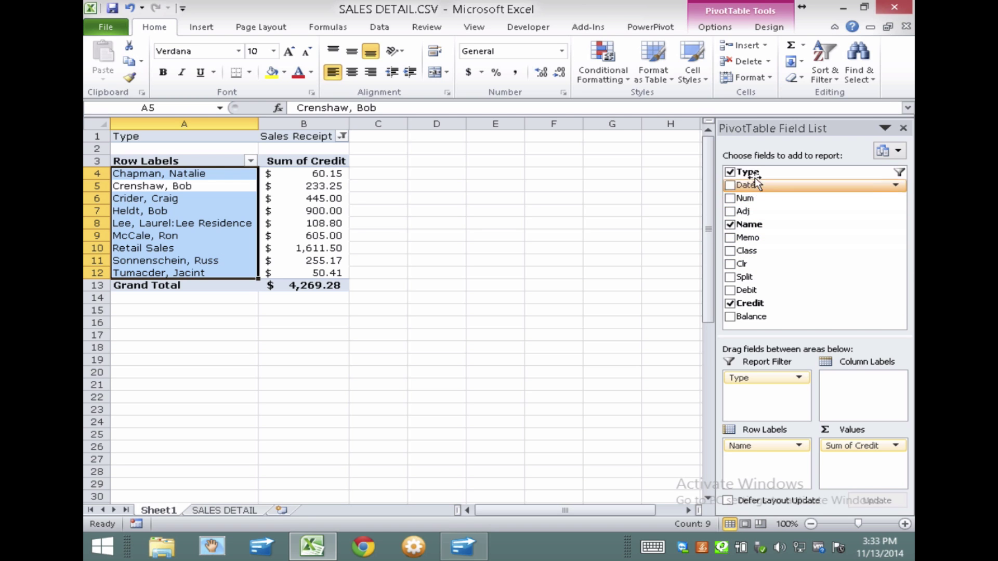
- Add Date as a second report filter left at (All), then view SALES DETAIL
drag(746, 185, 768, 391)
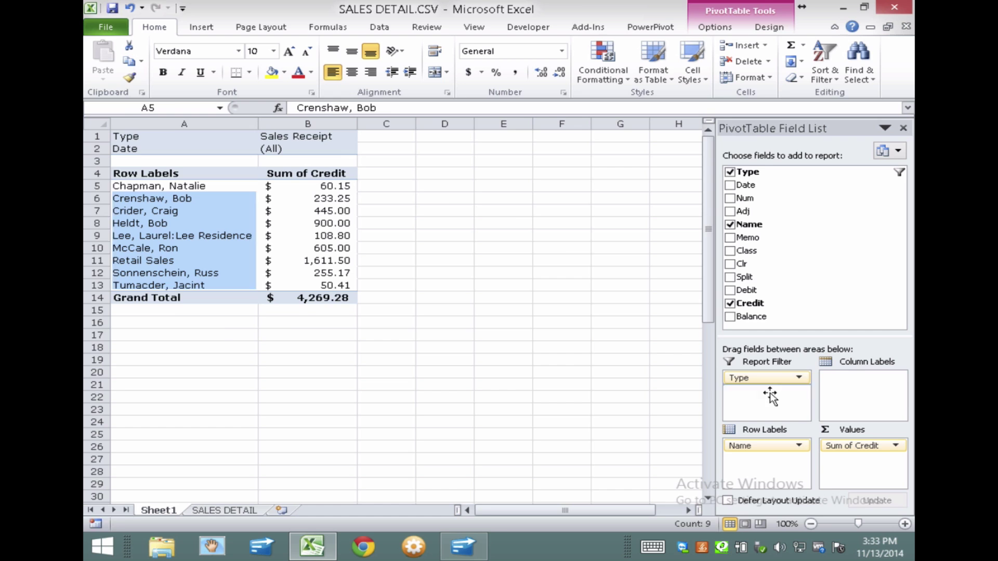
click(350, 149)
drag(343, 193, 357, 169)
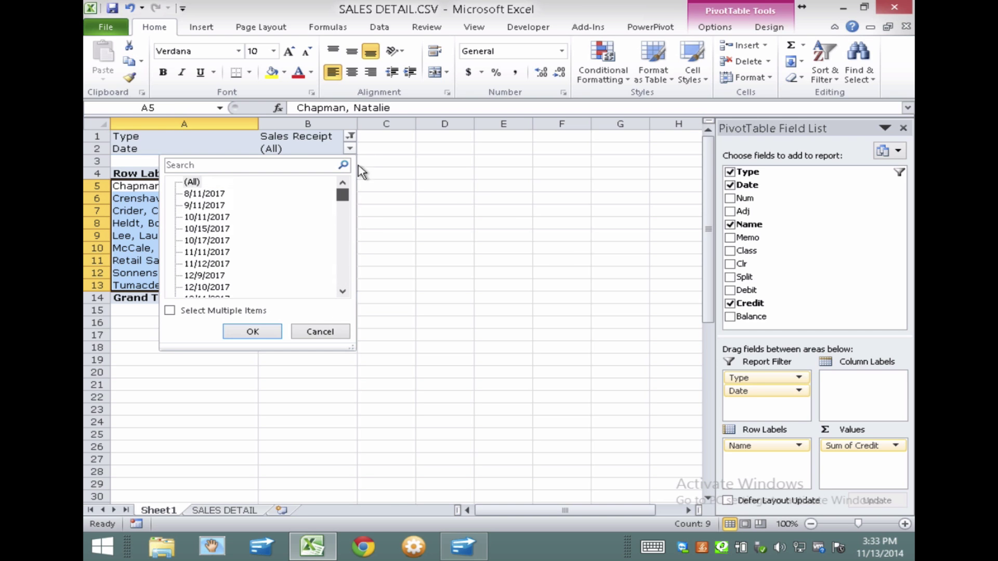
click(327, 331)
click(517, 222)
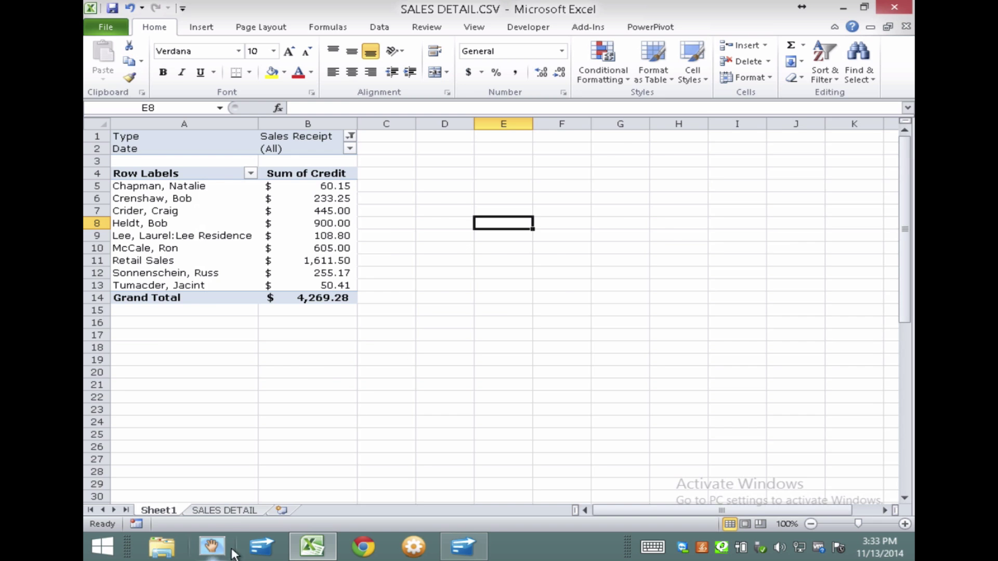
click(231, 510)
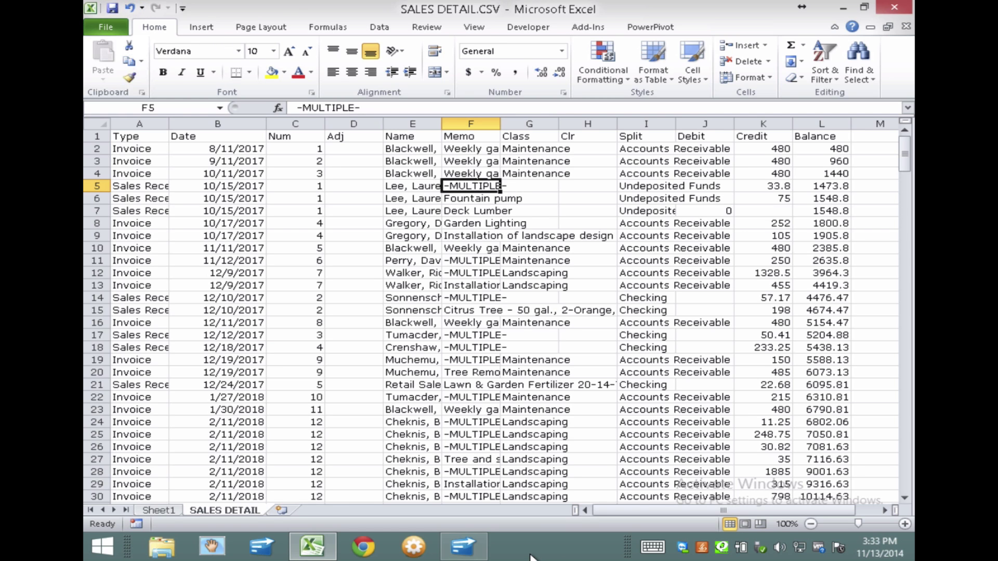
- Close Excel, discarding the changes to SALES DETAIL.CSV
click(894, 7)
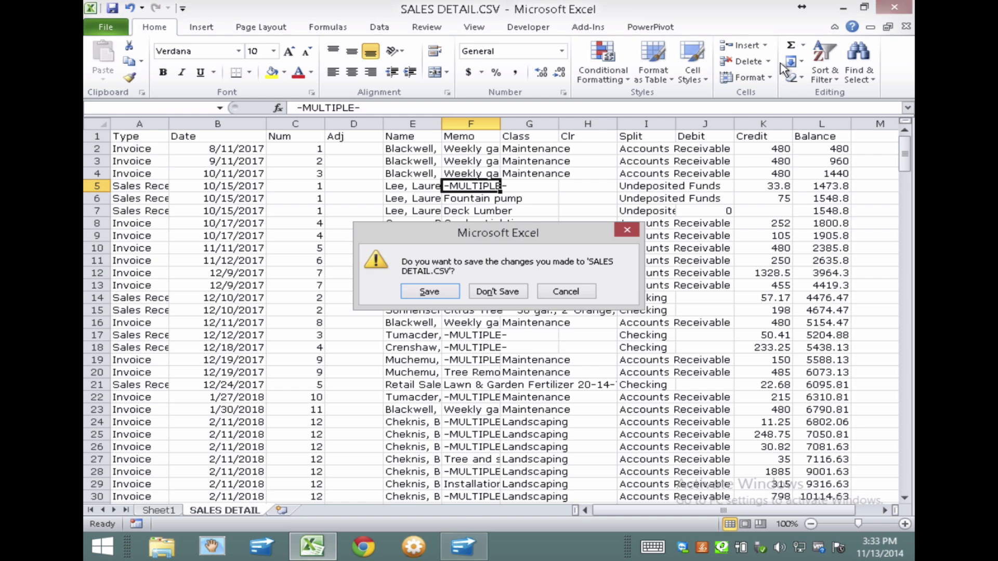
click(511, 292)
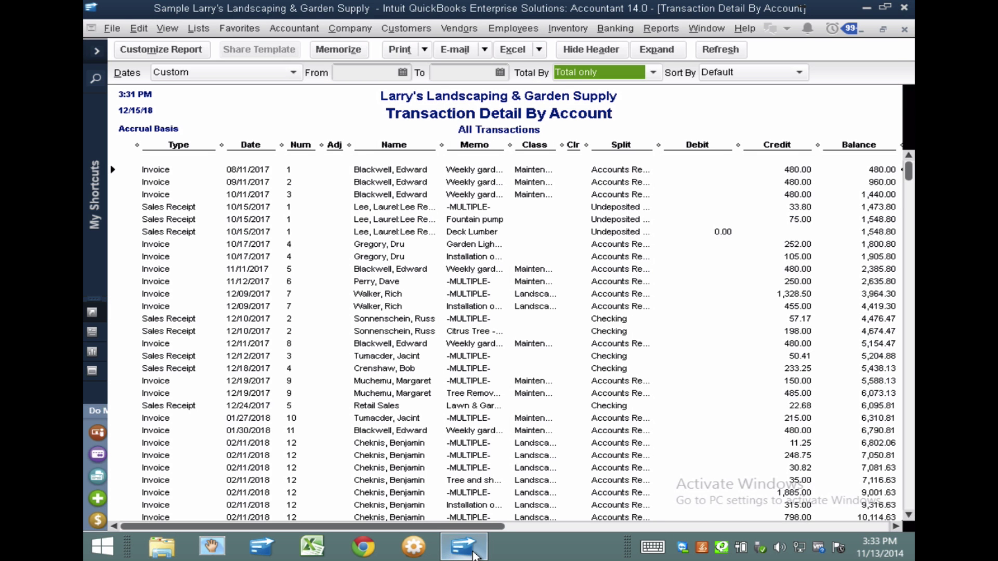
- Close the Transaction Detail By Account report in QuickBooks without memorizing it
click(464, 545)
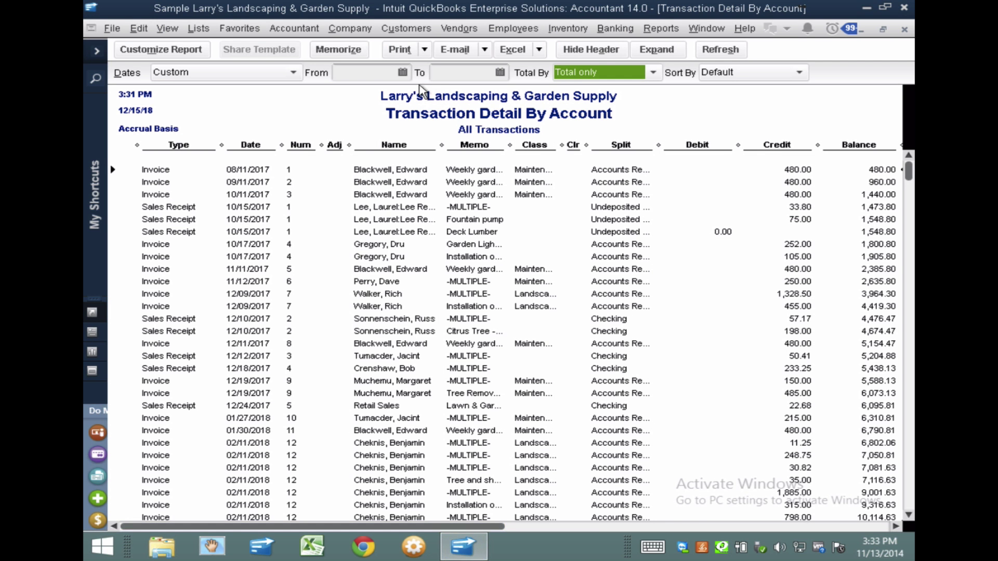
click(904, 29)
click(496, 262)
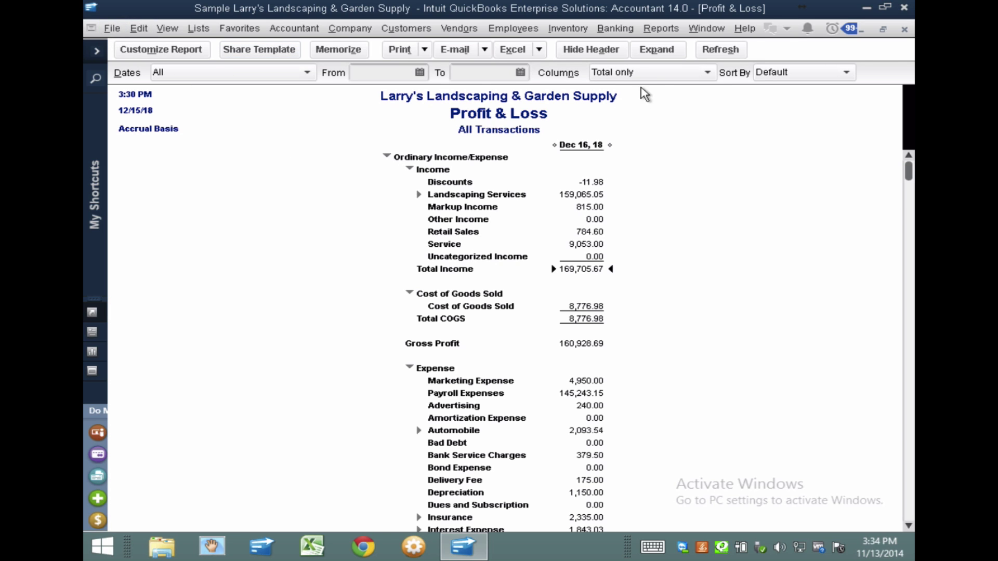
- Show the Profit & Loss by Month from 01/01/2018 to 12/15/2018
click(647, 73)
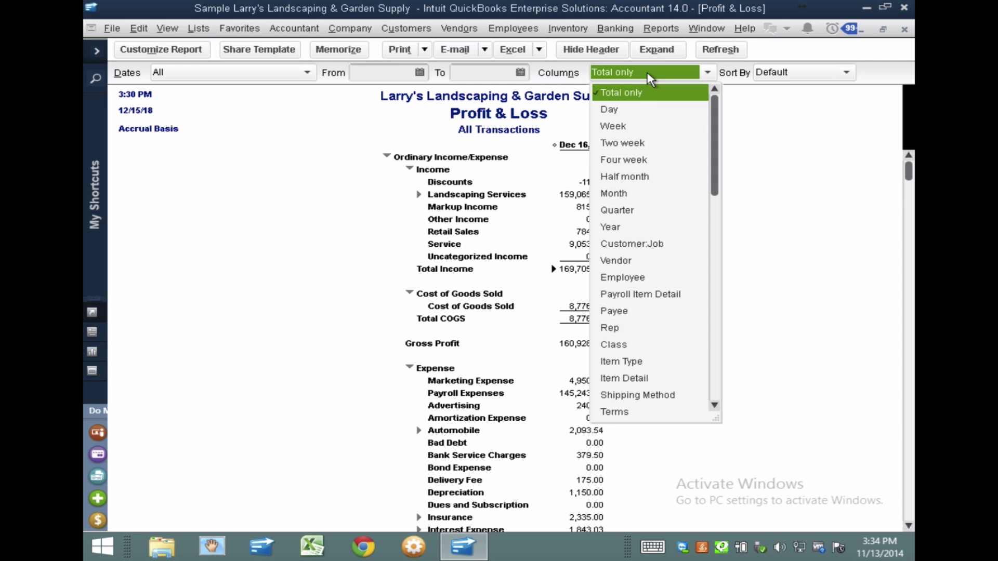
click(630, 194)
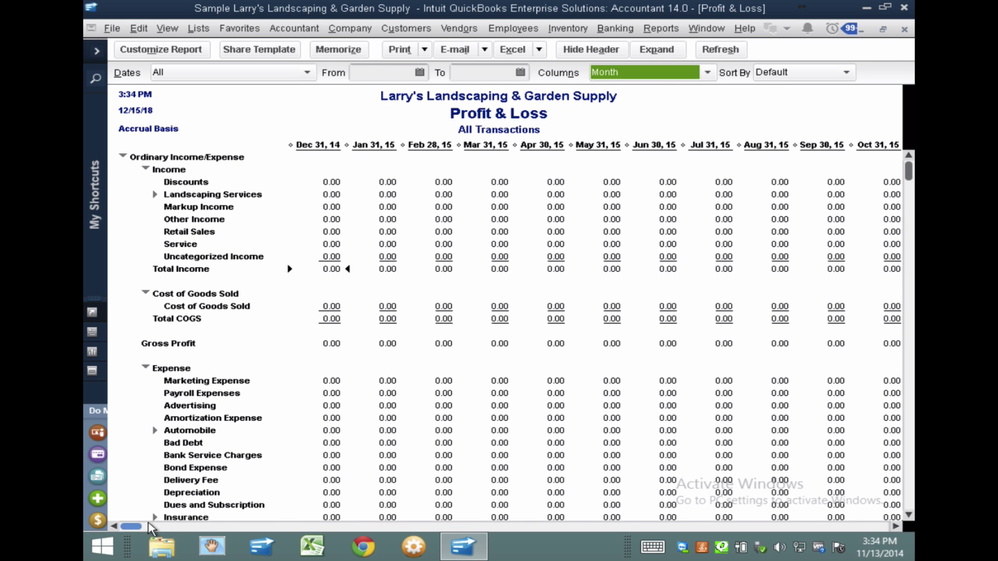
drag(128, 527, 743, 528)
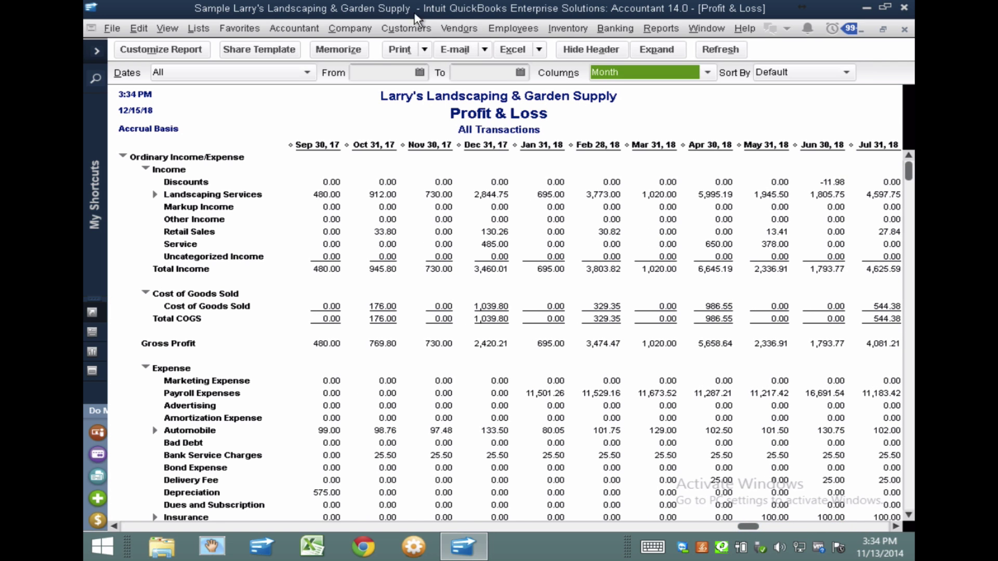
click(368, 71)
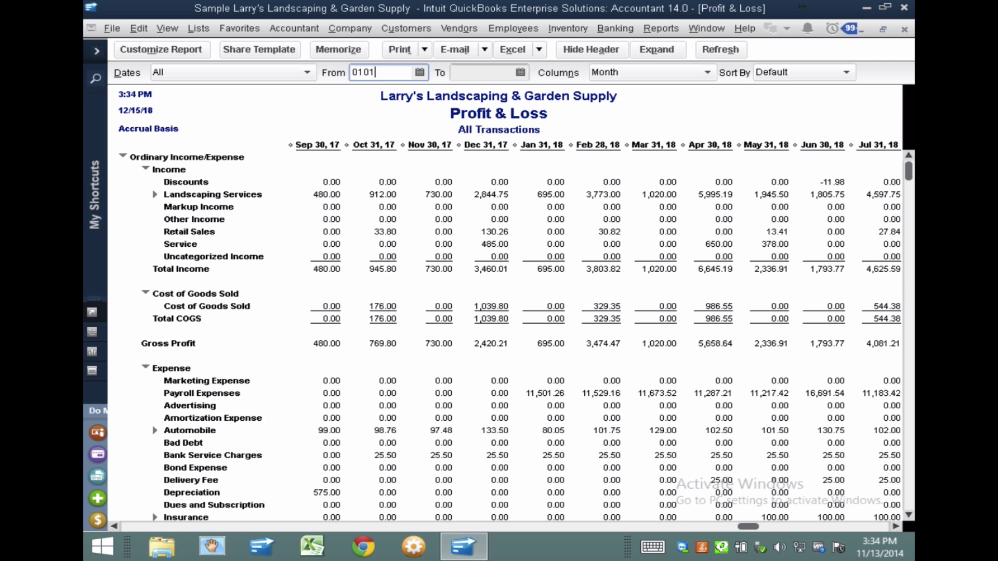
text(01/01/2018)
key(Tab)
key(t)
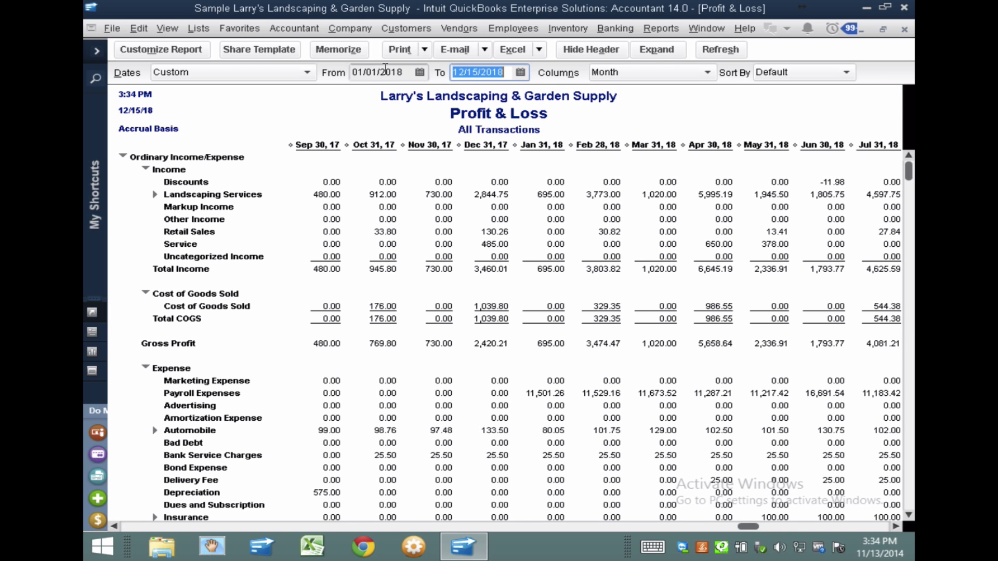
click(720, 50)
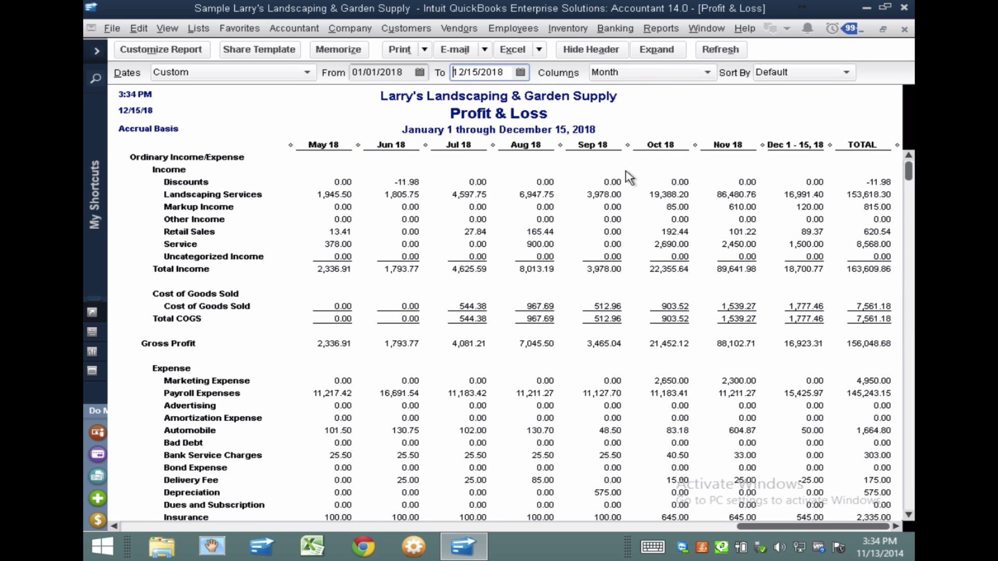
- Export the monthly Profit & Loss to Excel as a new worksheet in a new workbook
click(539, 50)
click(550, 63)
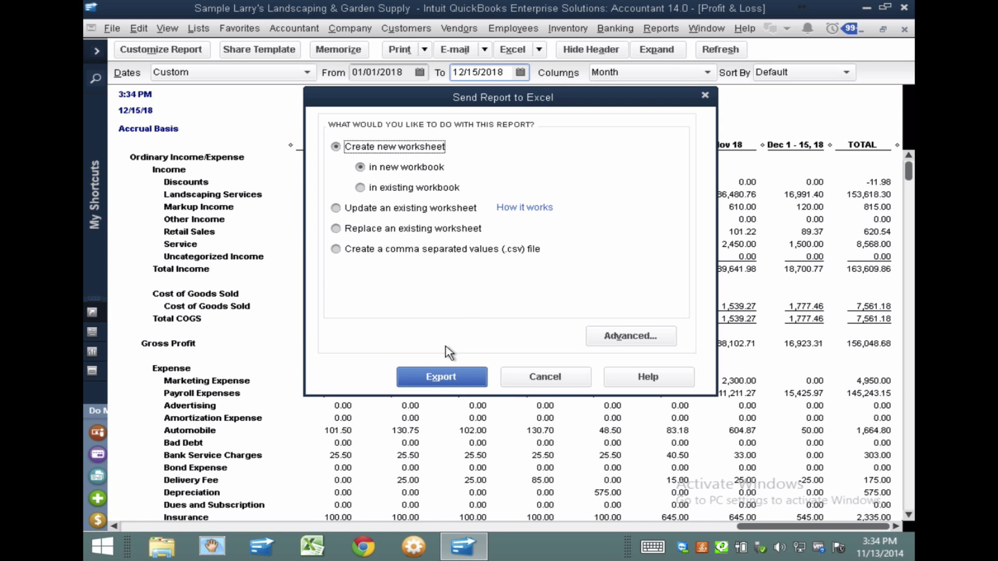
click(442, 377)
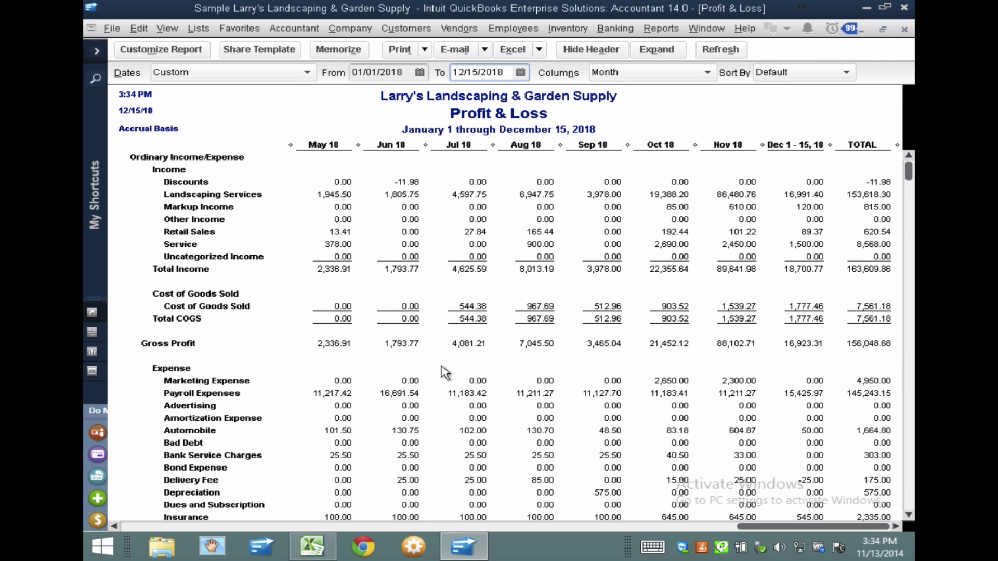
- Copy the whole exported sheet and paste it back as plain values
click(308, 538)
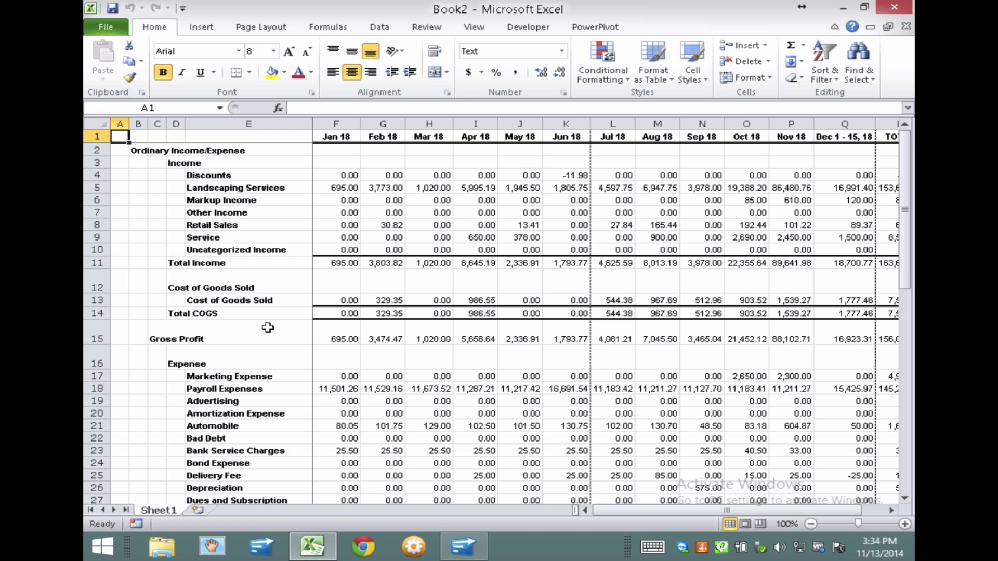
click(104, 125)
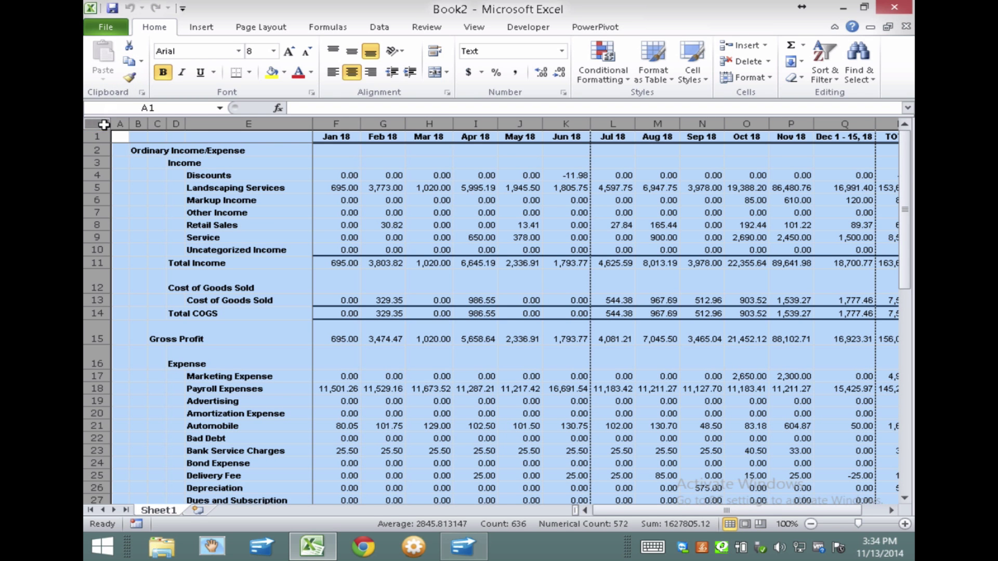
right_click(516, 201)
click(461, 228)
right_click(207, 164)
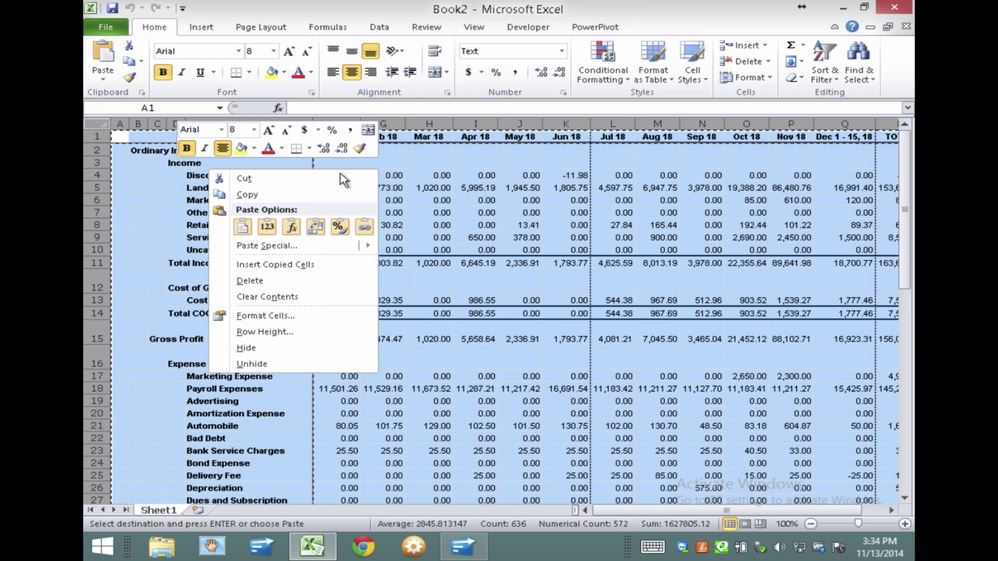
click(267, 227)
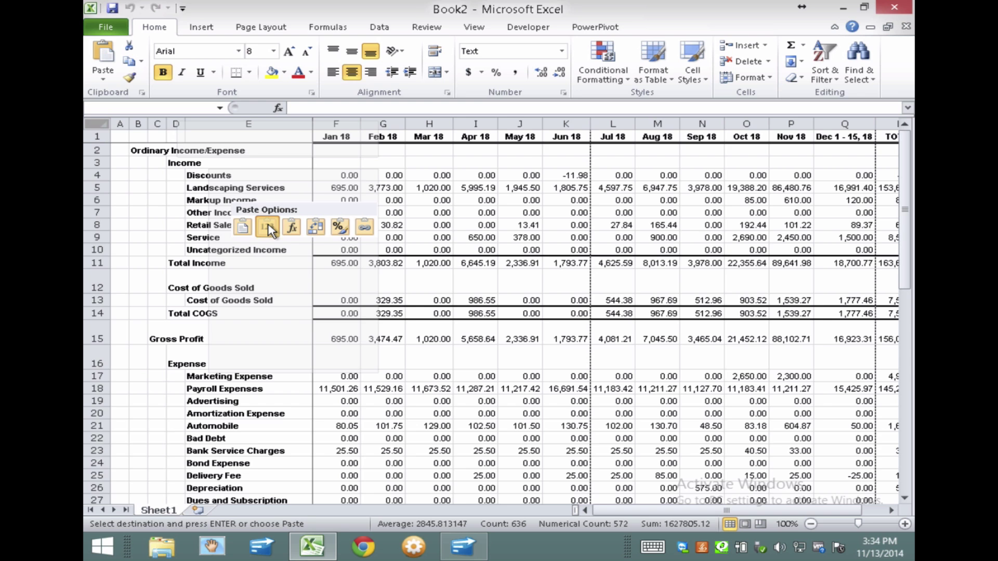
click(475, 225)
click(345, 264)
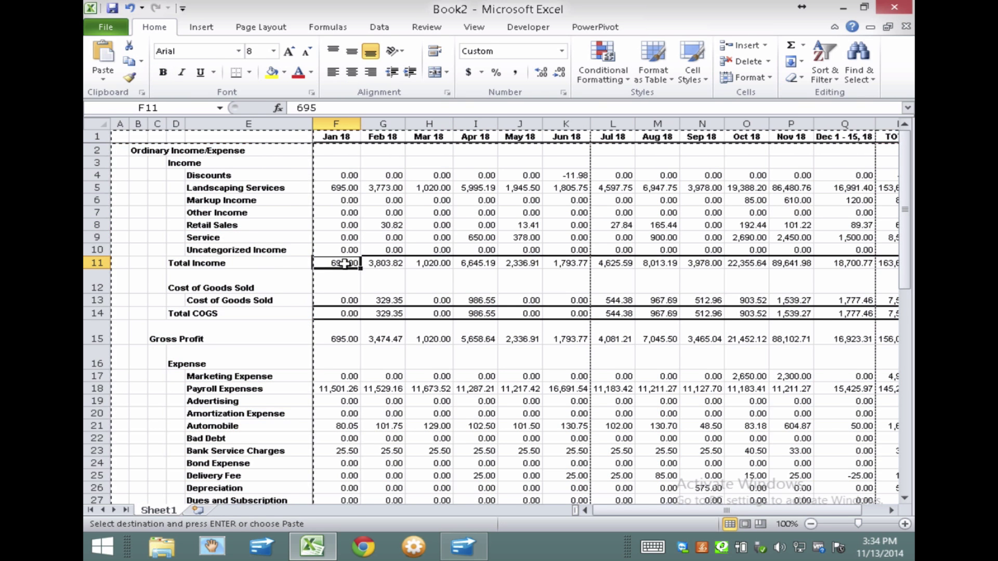
- Delete every row except the month header, Total Income and Payroll Expenses
drag(92, 250, 98, 152)
right_click(325, 206)
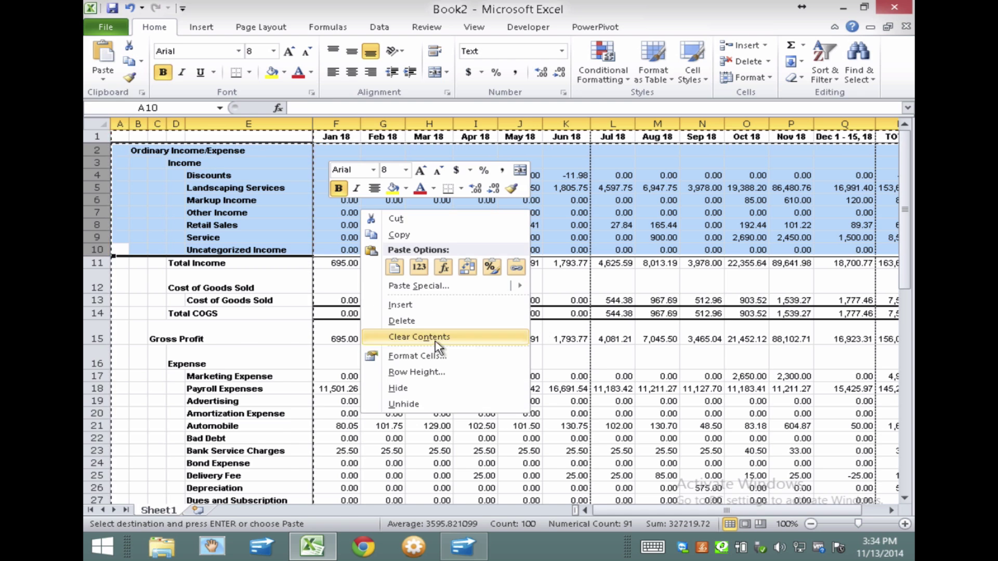
click(417, 313)
click(417, 314)
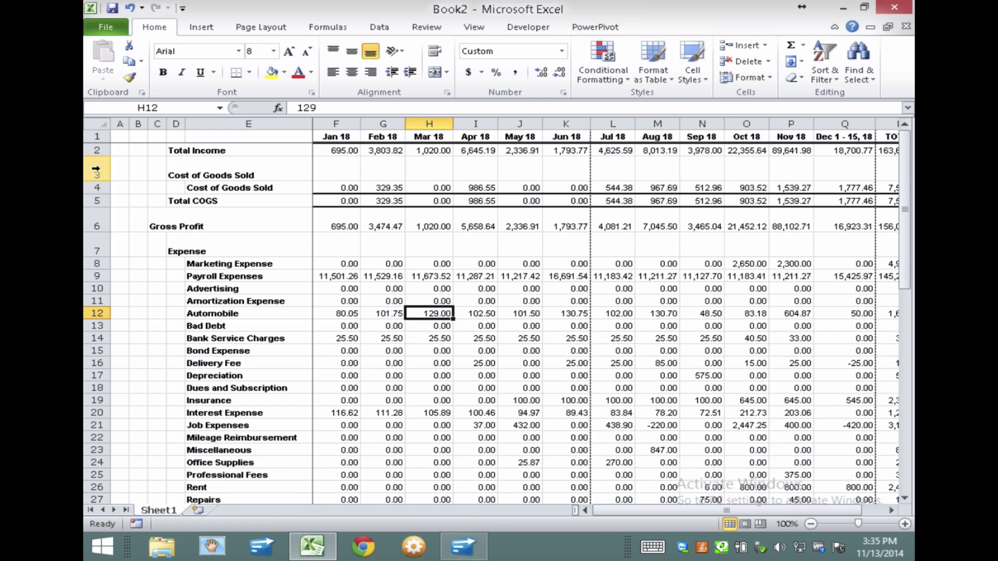
drag(96, 170, 96, 264)
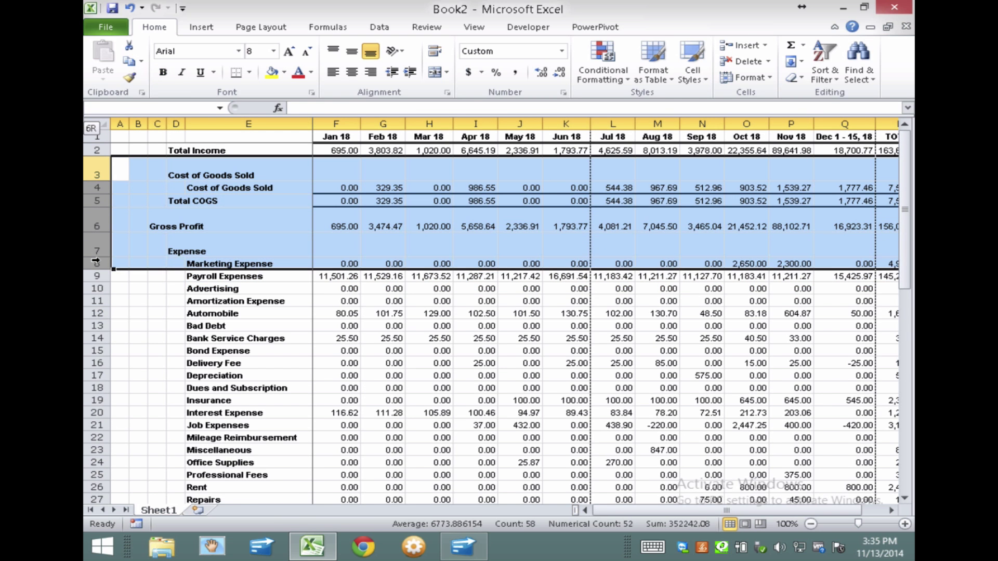
right_click(152, 177)
click(186, 290)
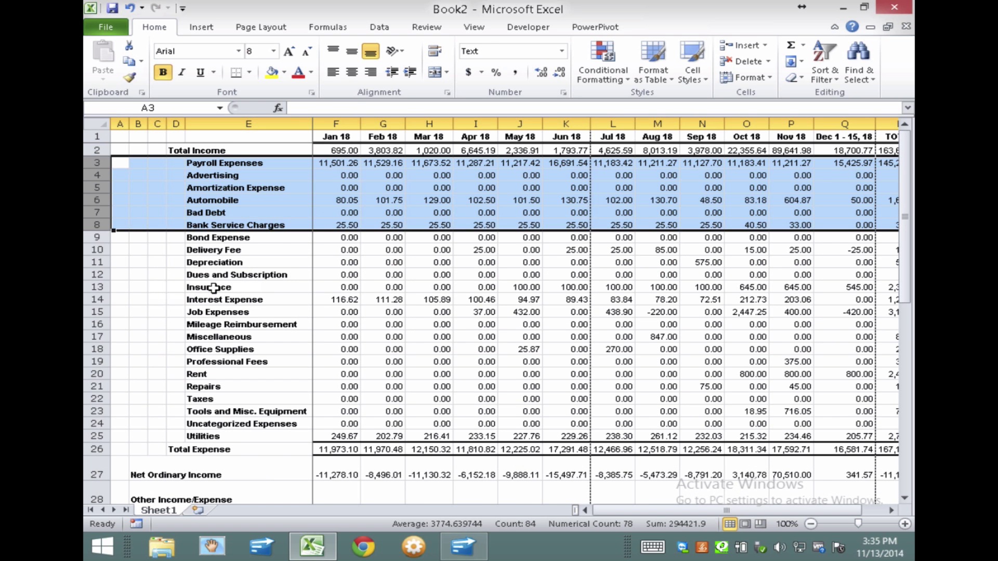
click(354, 298)
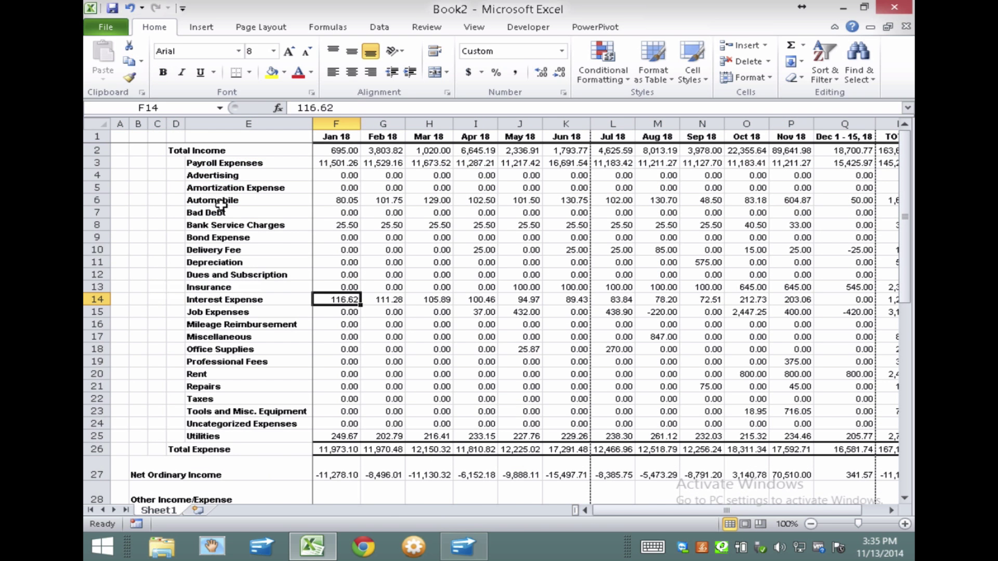
drag(95, 175, 97, 439)
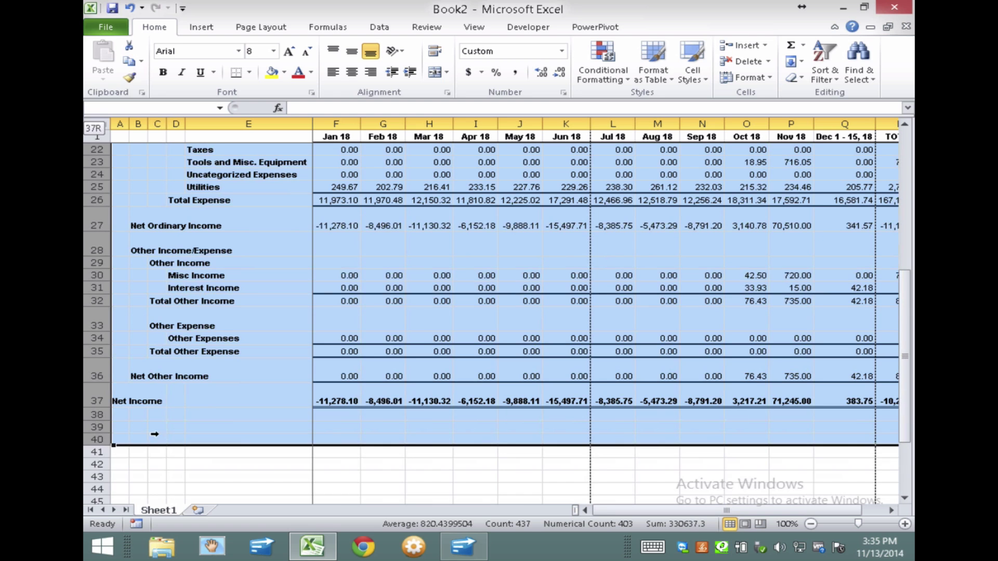
right_click(313, 248)
click(340, 359)
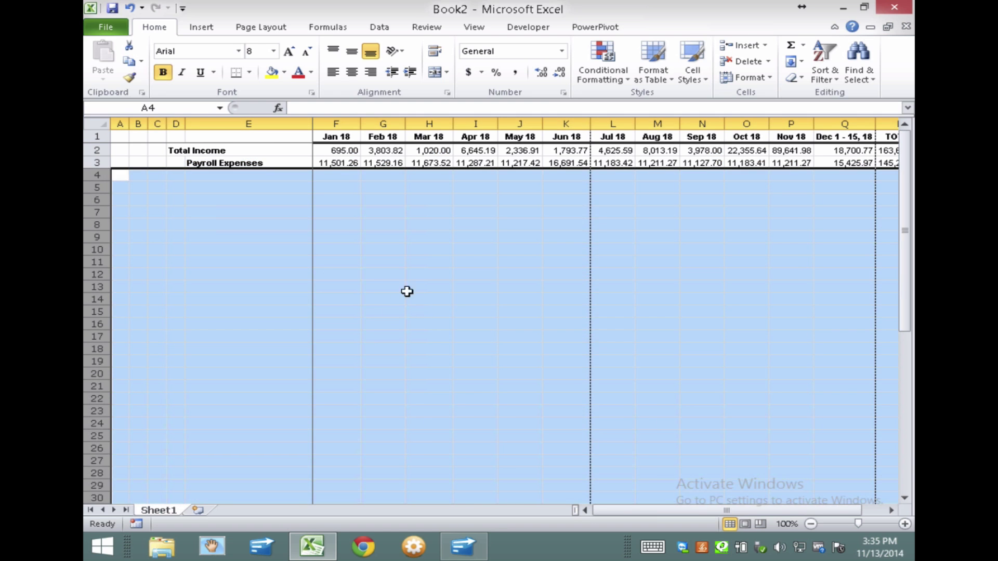
click(337, 225)
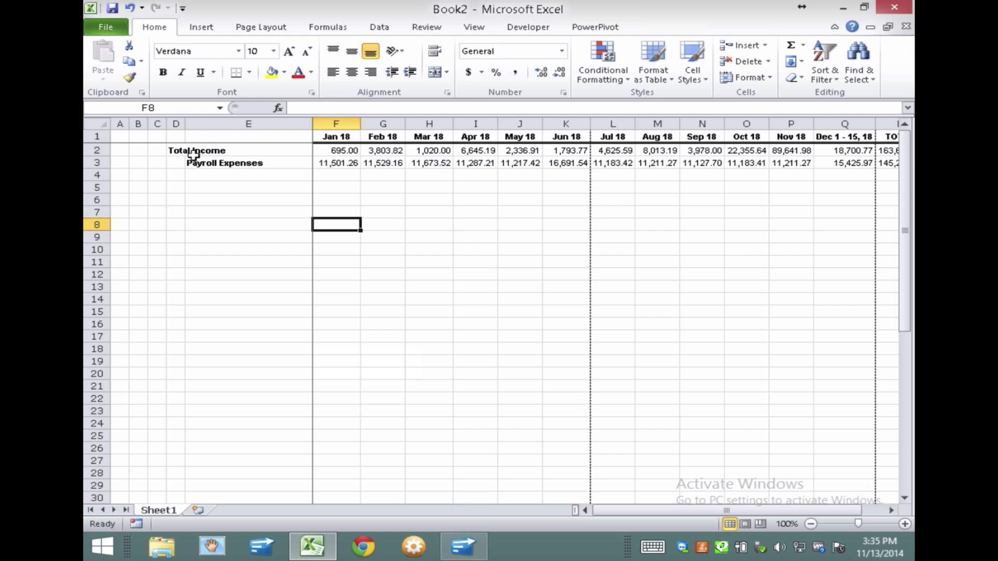
- Move the Total Income label from D2 to E2
click(176, 151)
key(ctrl+c)
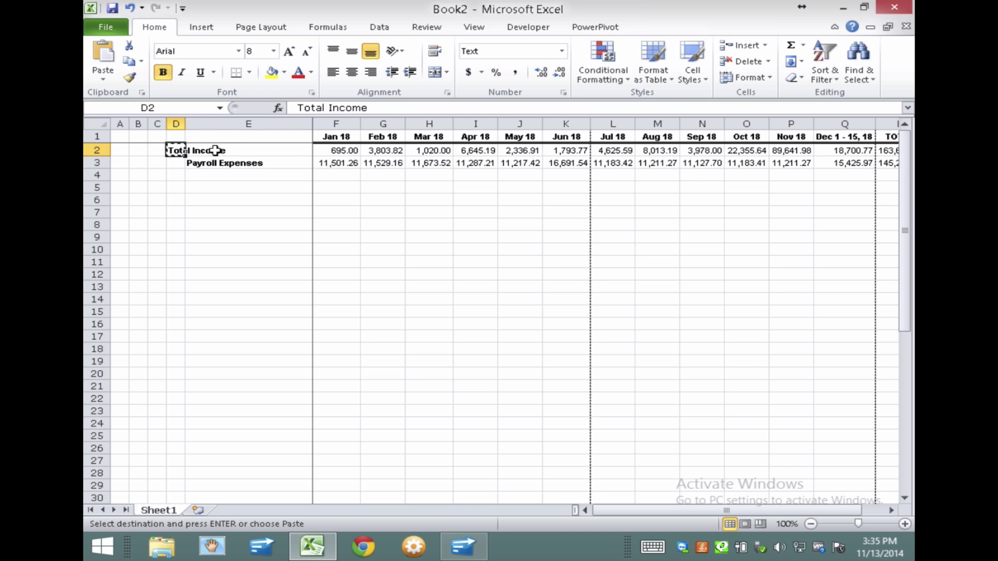
click(213, 150)
key(ctrl+v)
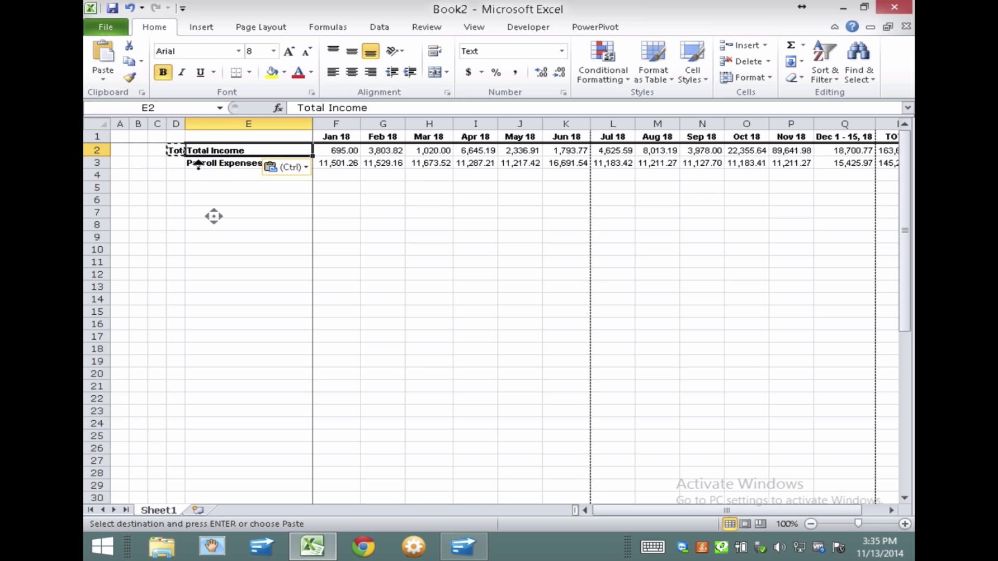
key(ctrl+z)
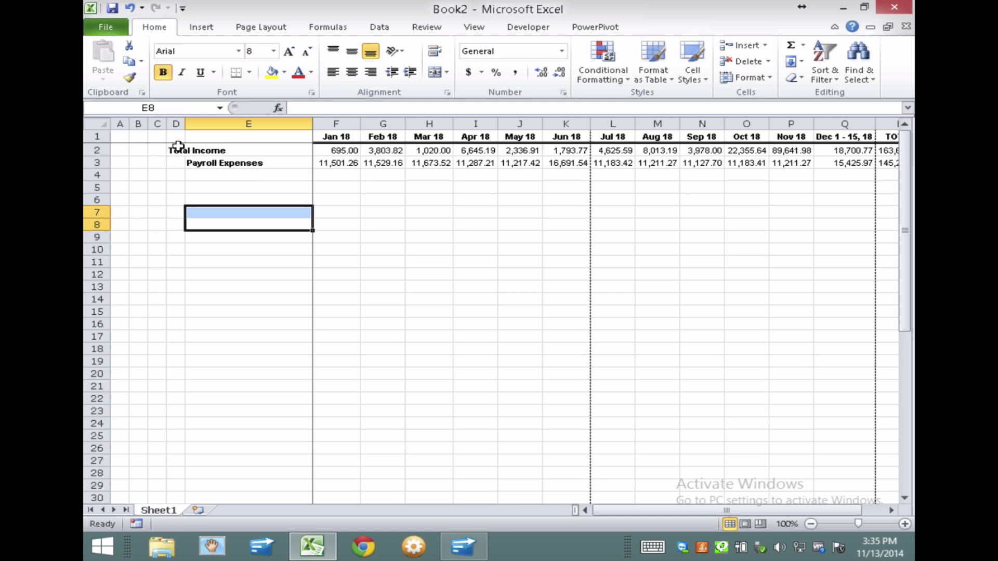
click(178, 149)
drag(176, 149, 197, 150)
- Delete the TOTAL column, leaving Jan 18 through Dec 1 - 15, 18
scroll(404, 207, right, 20)
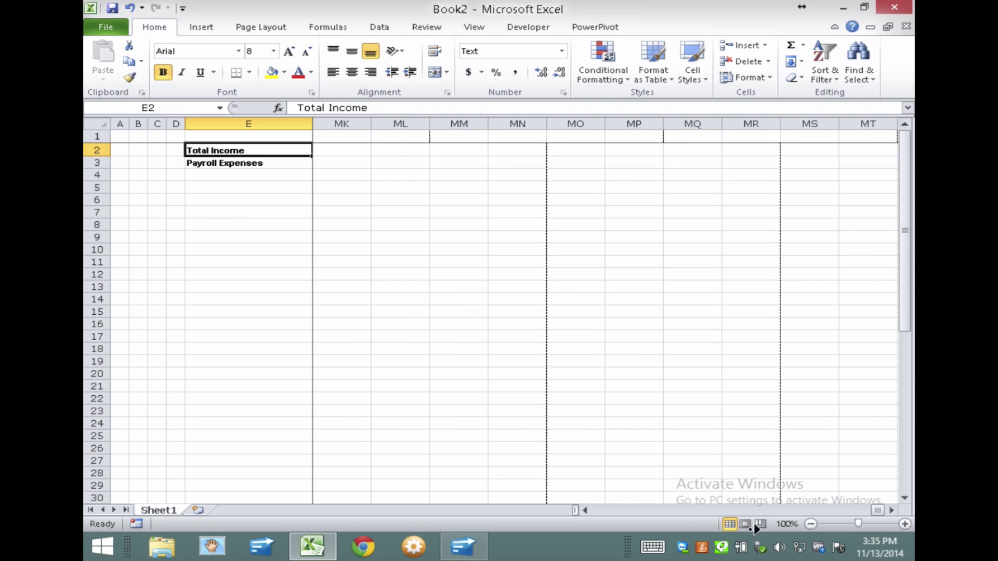
drag(879, 510, 591, 519)
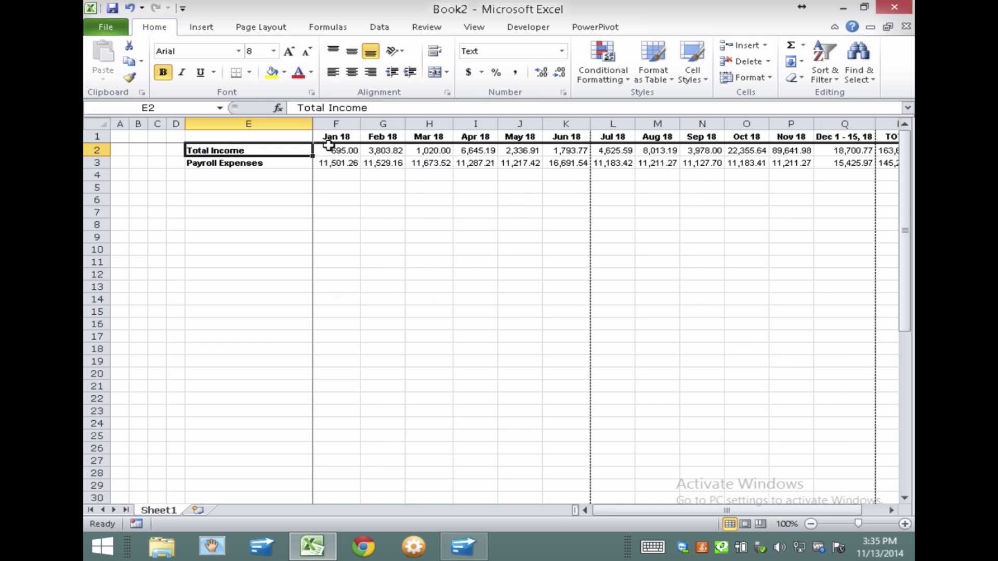
click(898, 125)
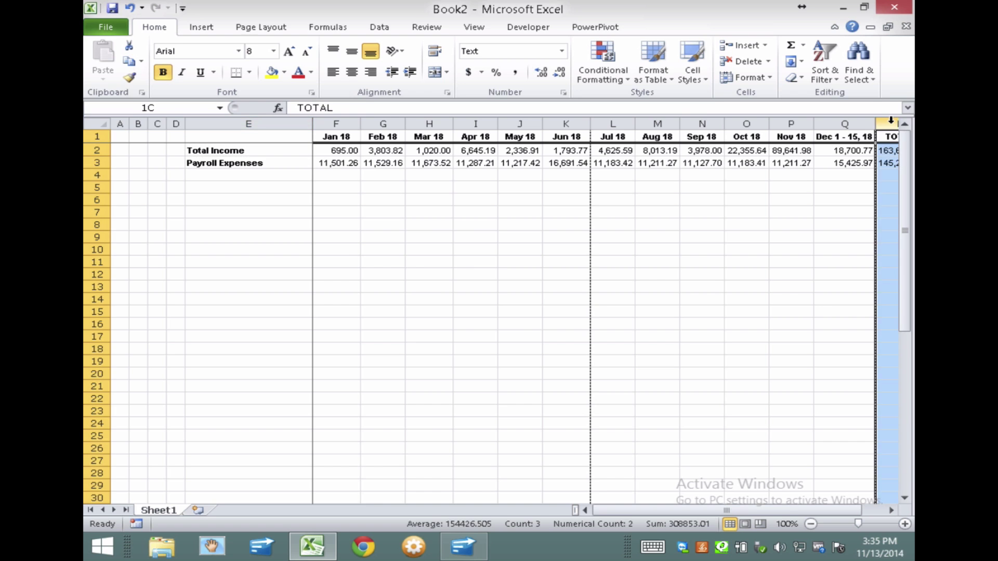
right_click(899, 124)
click(839, 235)
click(567, 225)
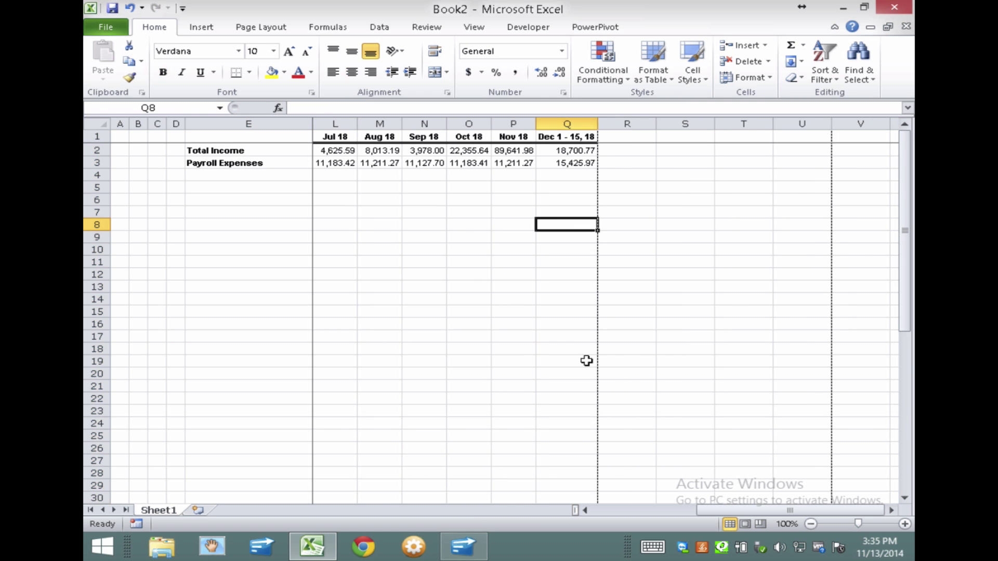
drag(735, 512, 725, 512)
drag(633, 163, 192, 137)
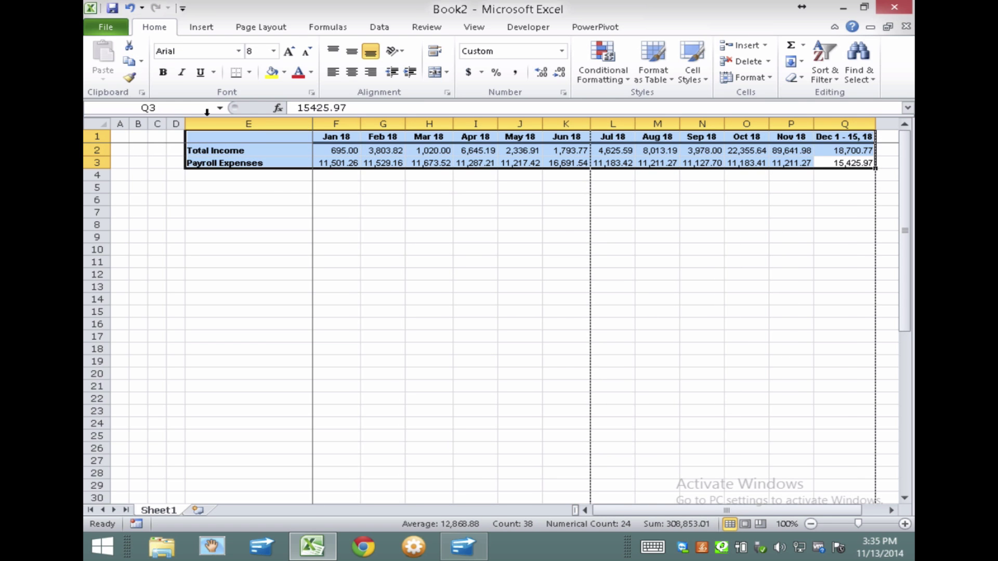
- Insert a 2-D line chart of Total Income and Payroll Expenses, widened to column E
click(208, 27)
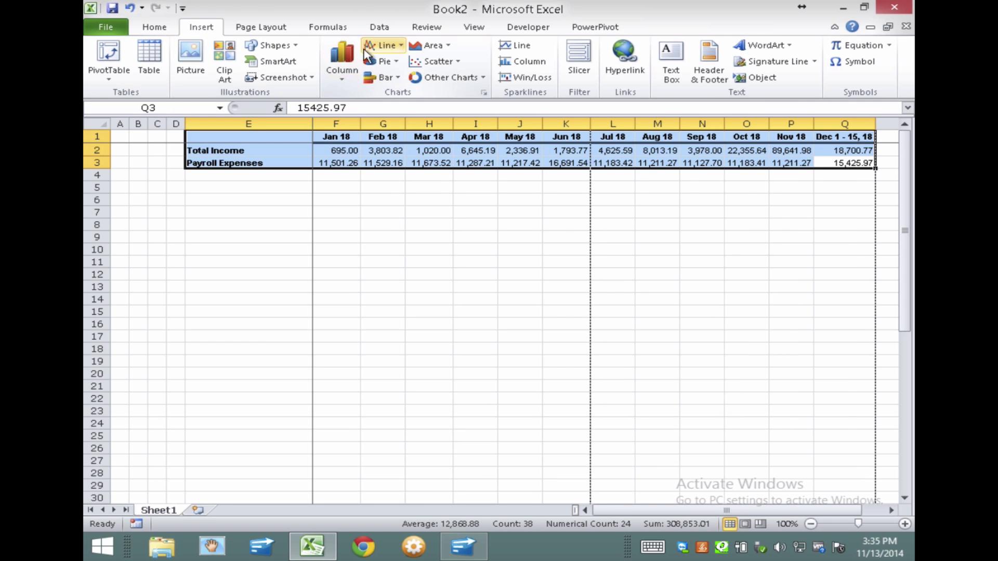
click(394, 46)
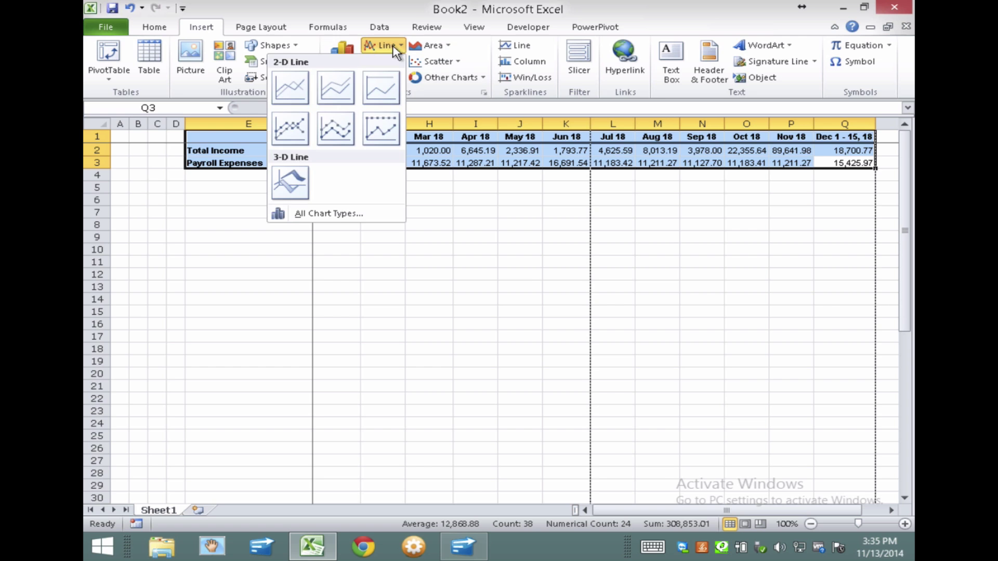
click(290, 87)
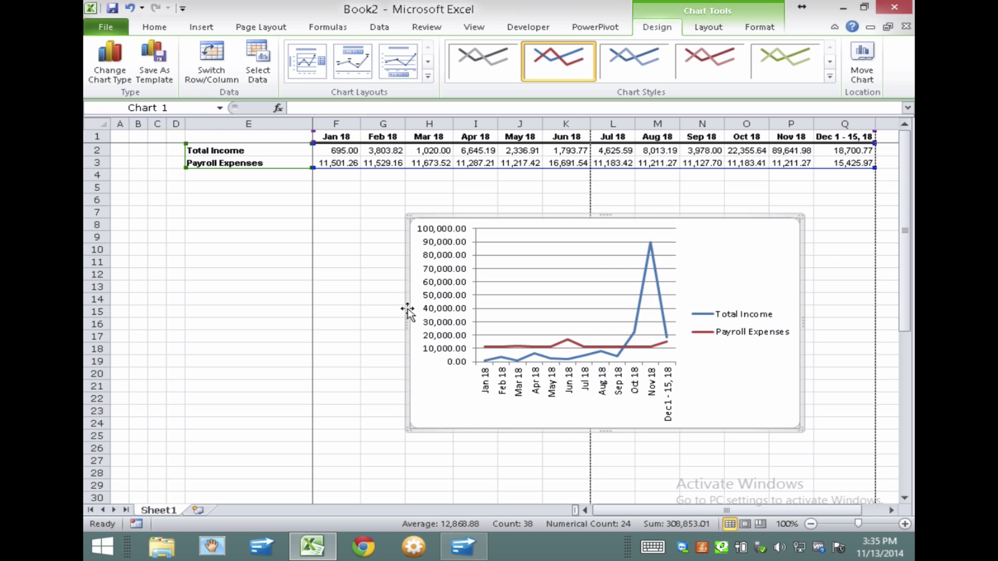
drag(410, 320, 192, 318)
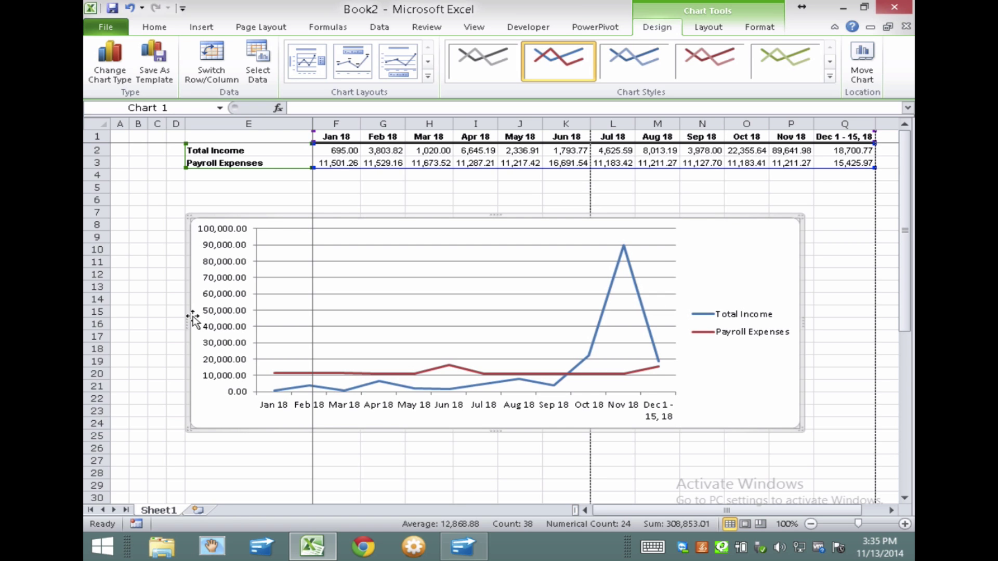